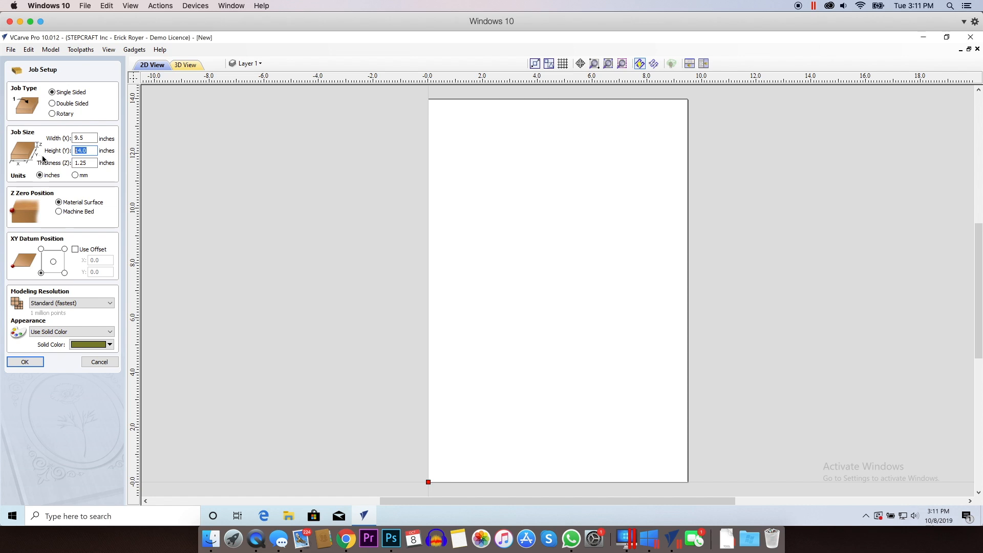
Set the job height to 12 inches and accept the job setup.
type("12")
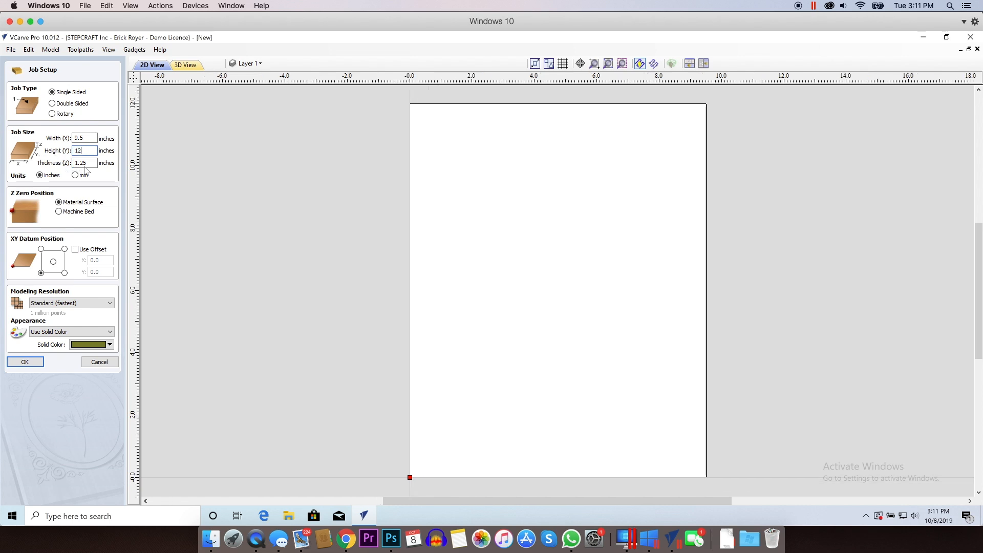
key("Tab")
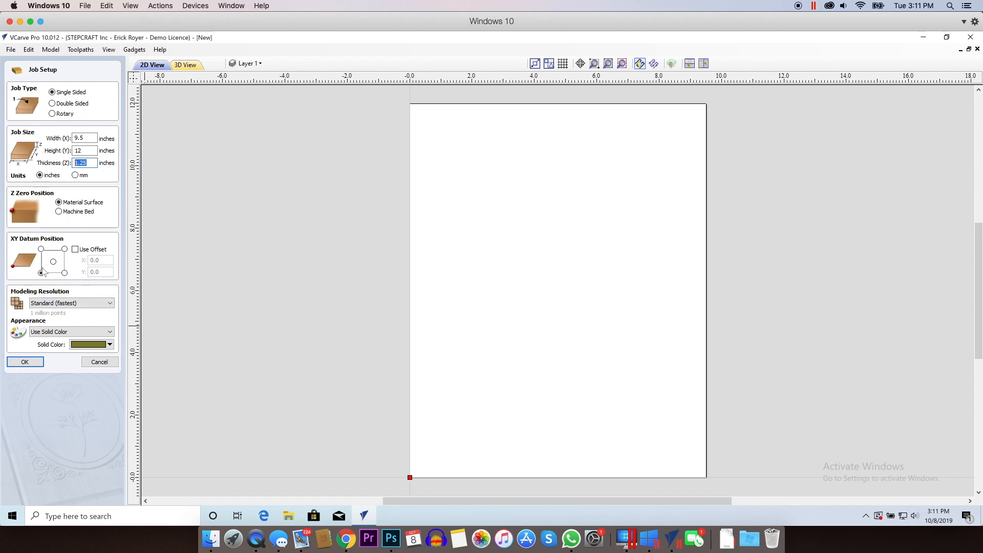
left_click(40, 363)
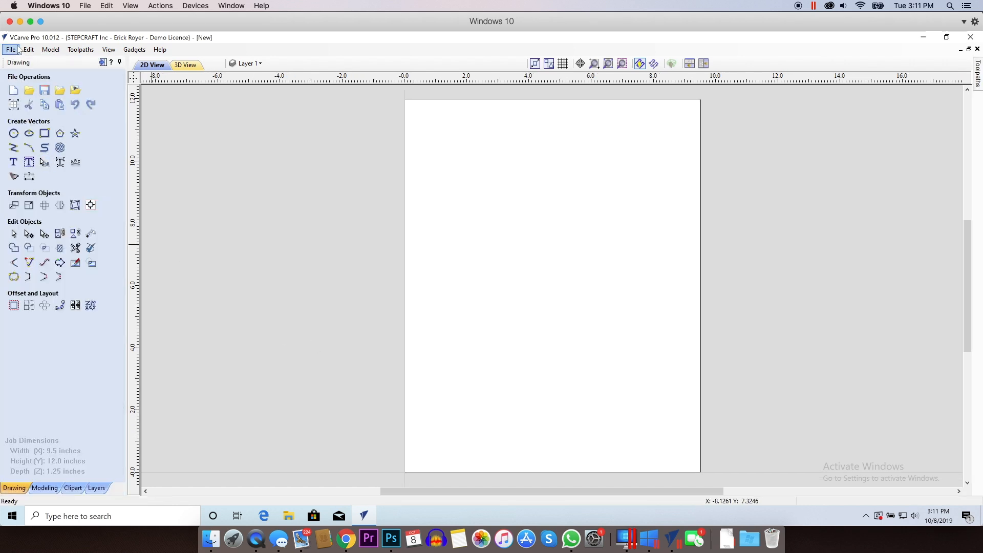
Import the Napoleon 3D model from the 3D Files - (STL or Vectric) folder as a component.
left_click(18, 50)
mouse_move(51, 170)
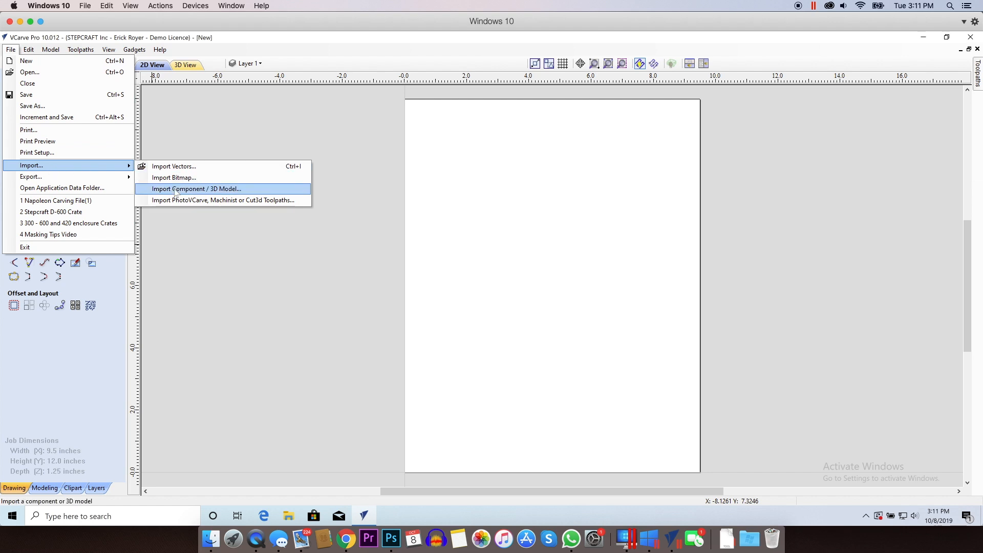
left_click(41, 50)
left_click(11, 51)
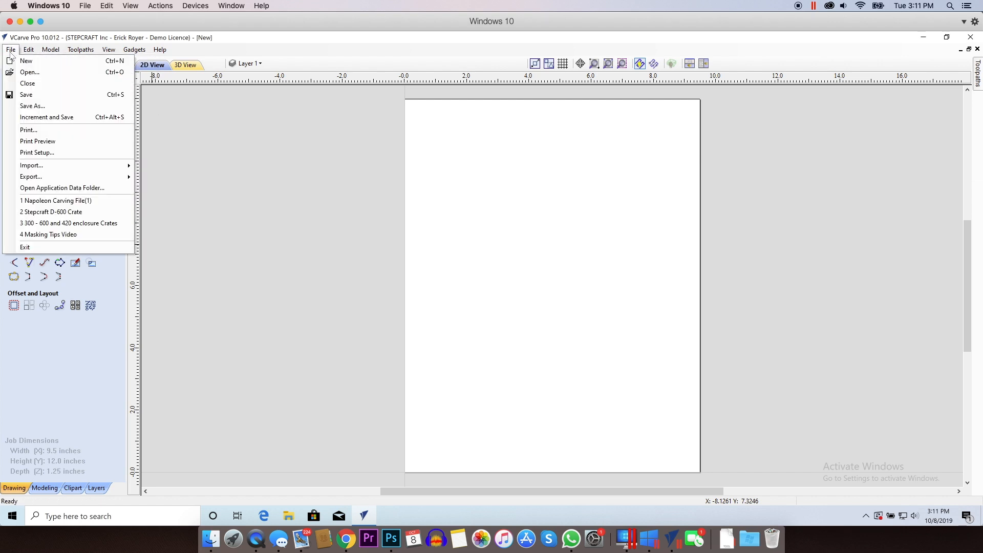
mouse_move(41, 166)
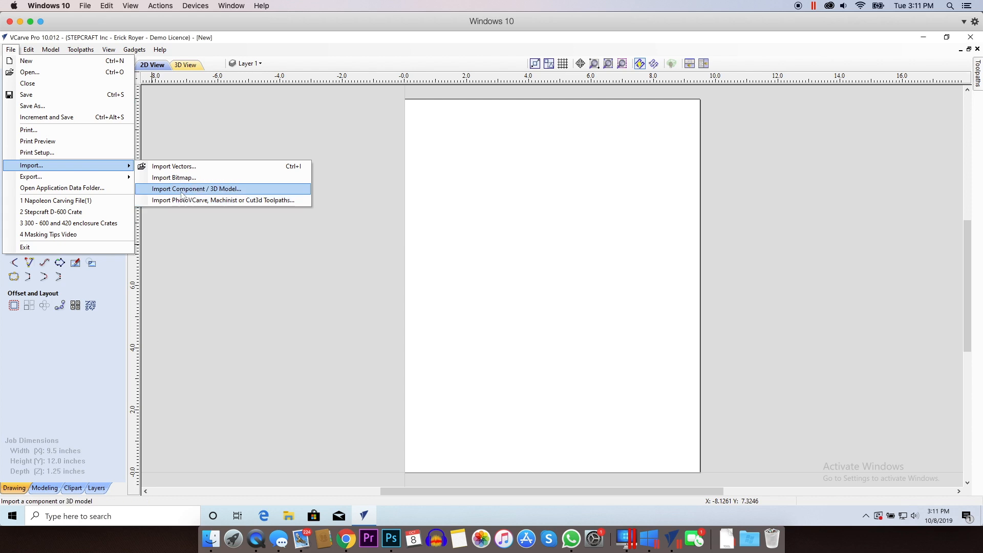
left_click(182, 189)
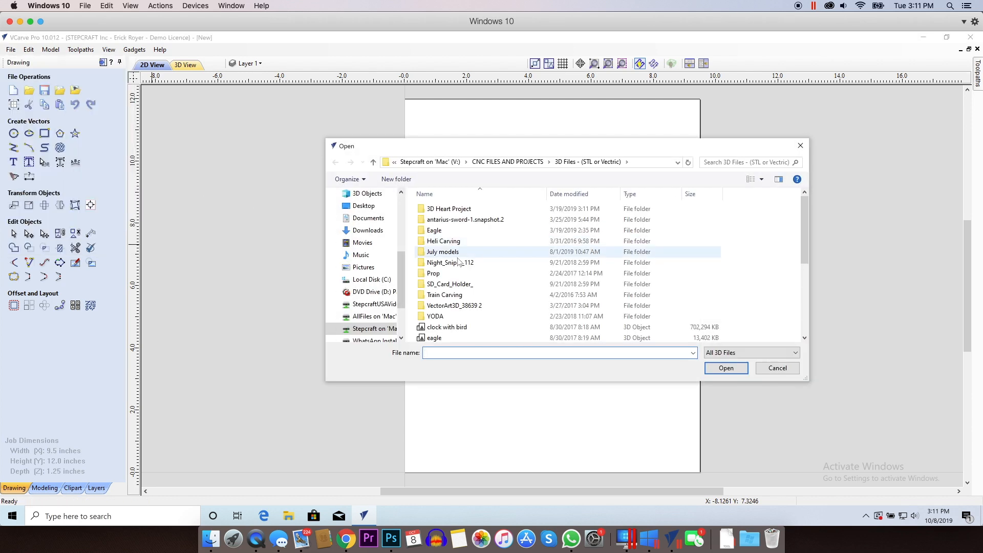
scroll(470, 263, "down", 1)
scroll(469, 276, "down", 3)
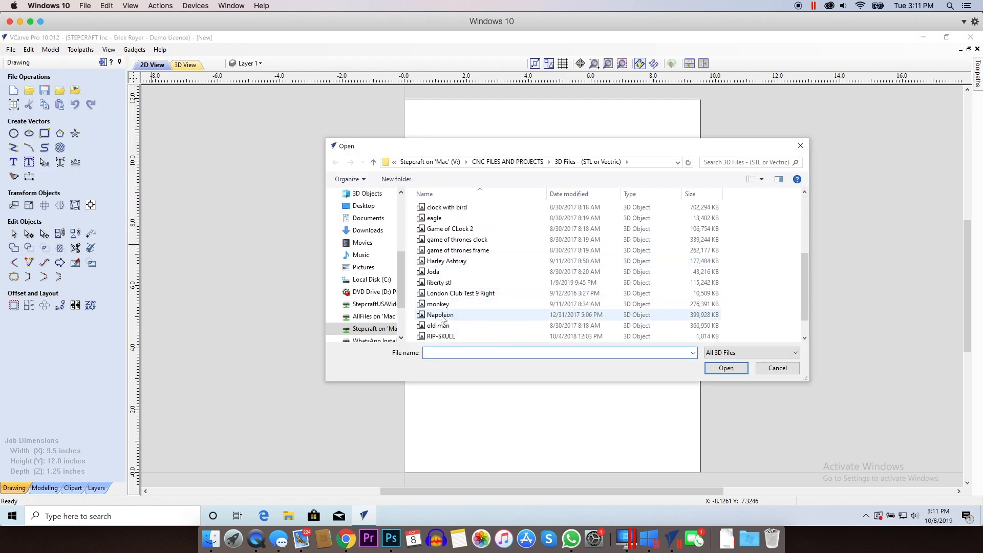
double_click(442, 316)
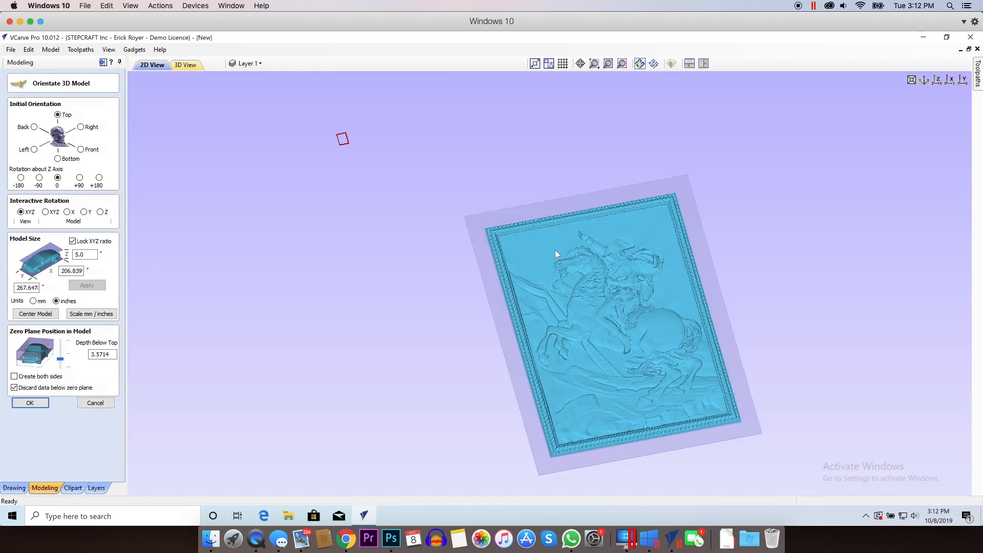
Scale the imported model to 9.25 inches in X with the XYZ ratio locked, and center it on the material.
left_click_drag(614, 232, 628, 378)
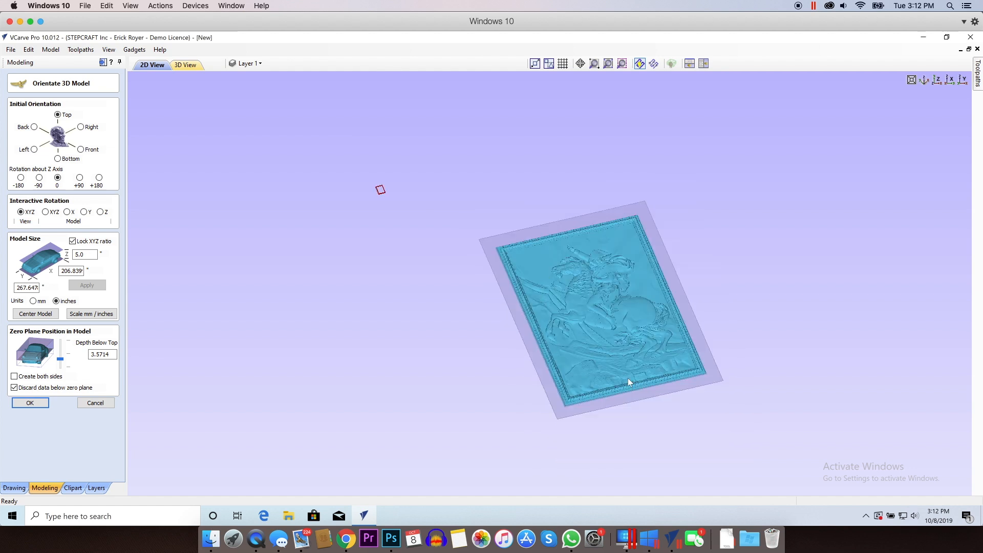
left_click(390, 184)
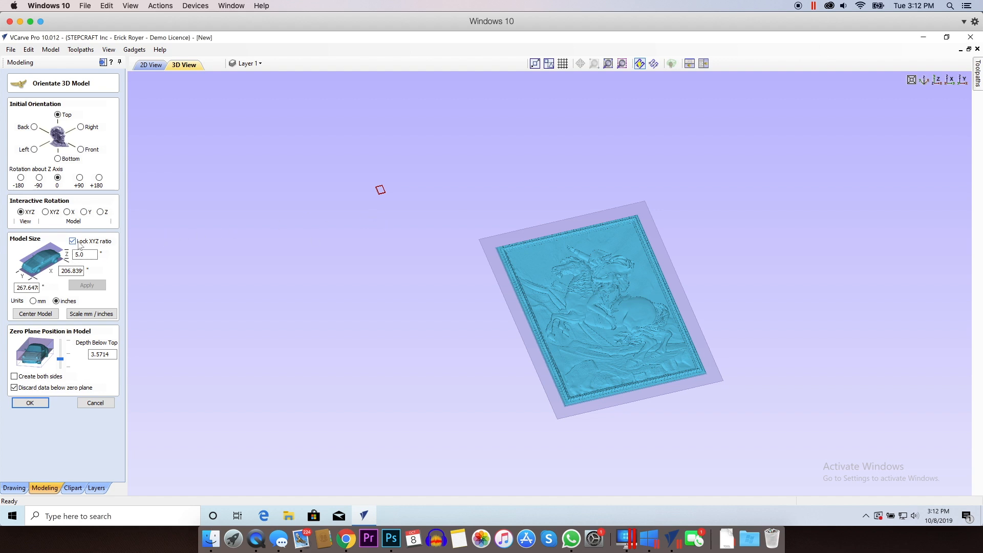
double_click(61, 271)
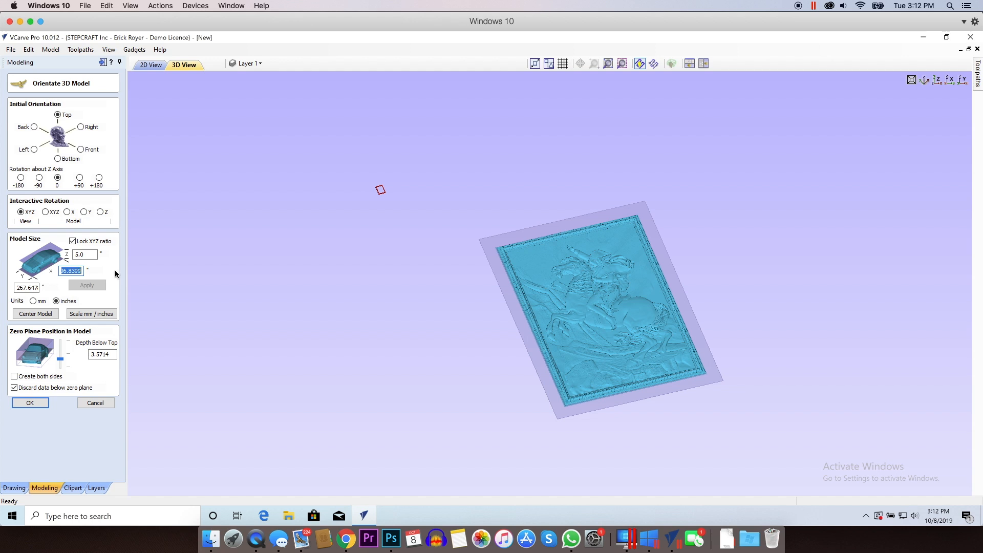
type("9.25")
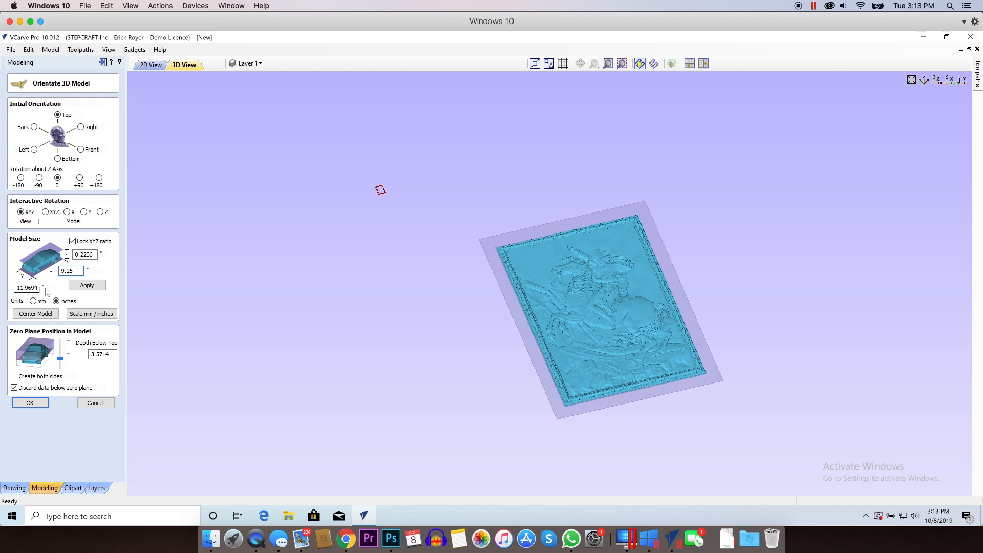
left_click(89, 287)
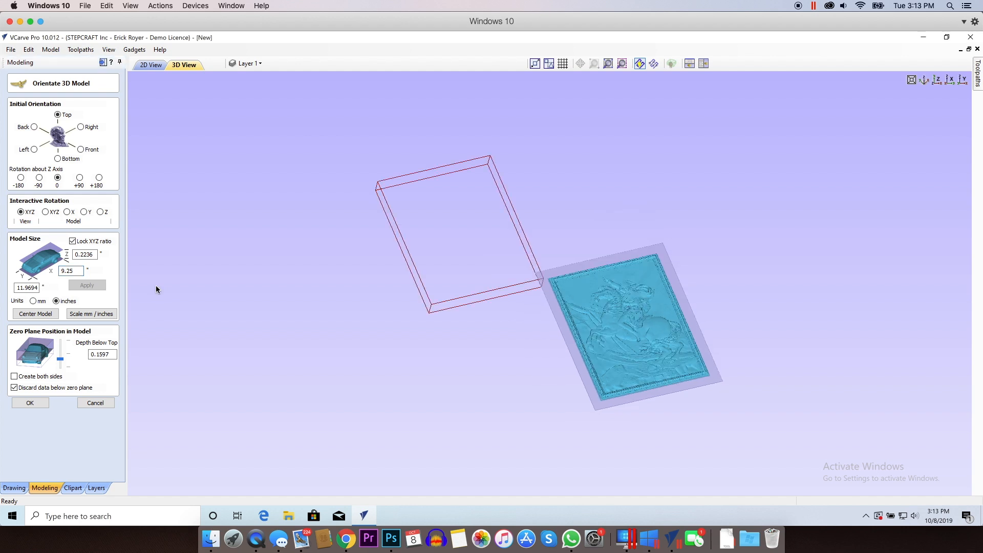
left_click(37, 316)
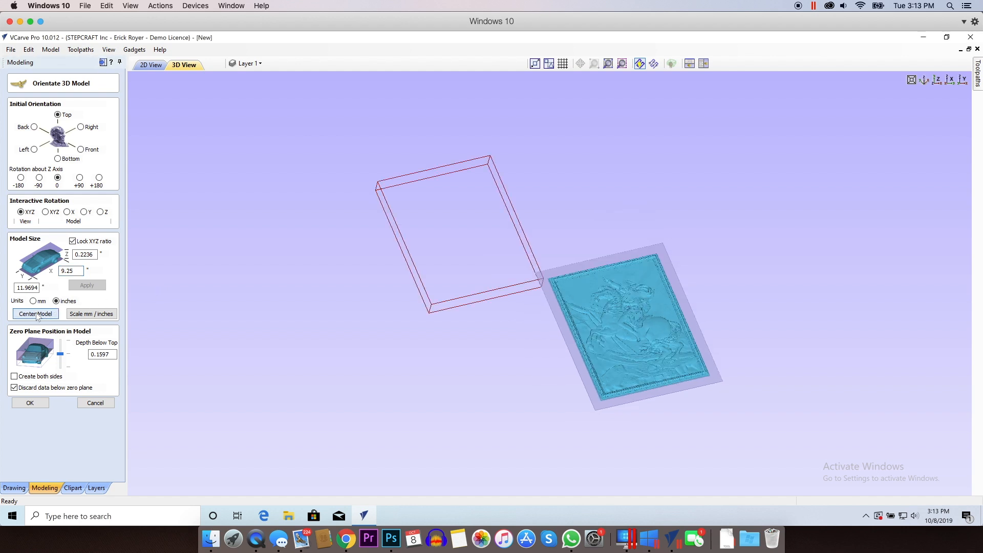
left_click(36, 314)
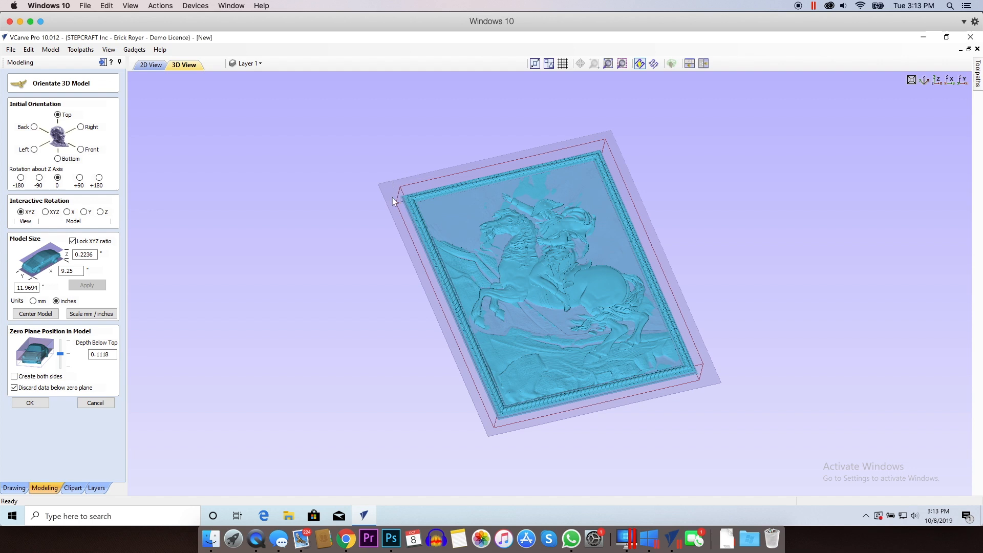
Lower the zero plane to the bottom of the model and accept the model's orientation.
left_click_drag(323, 267, 322, 266)
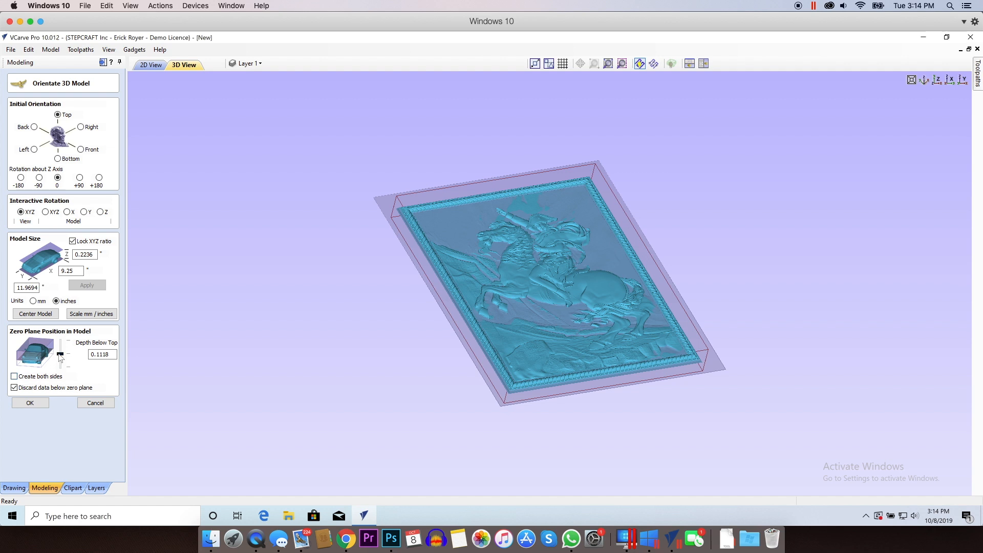
left_click(61, 355)
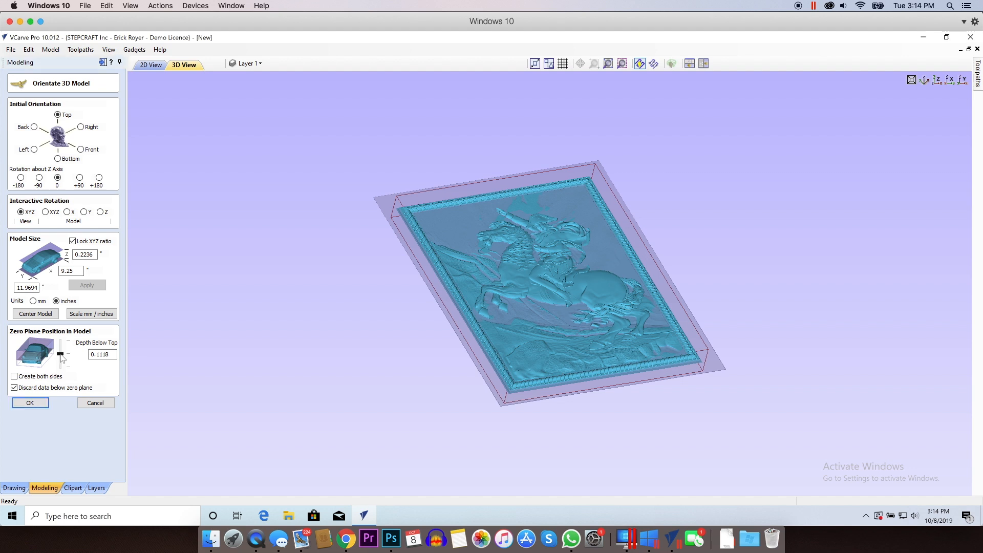
left_click_drag(60, 354, 61, 369)
left_click(42, 401)
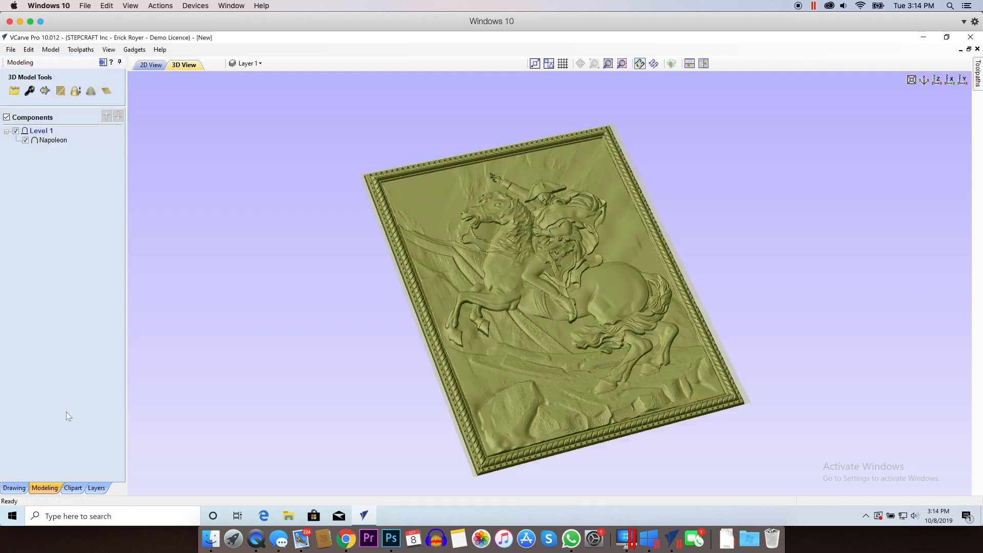
Open the Napoleon component's properties and set its shape height to 0.625 inches.
left_click_drag(493, 293, 545, 306)
left_click_drag(622, 286, 609, 262)
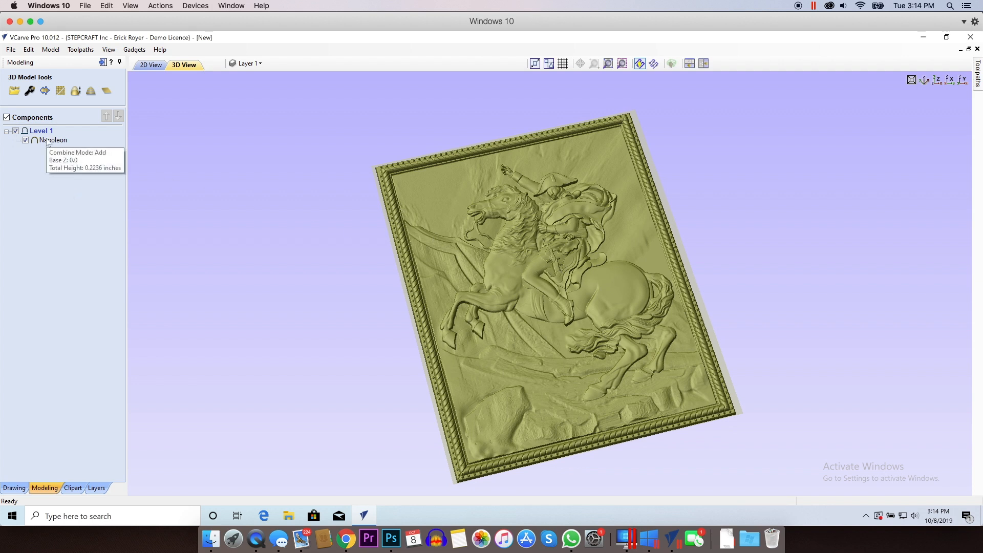
left_click(20, 488)
left_click(45, 487)
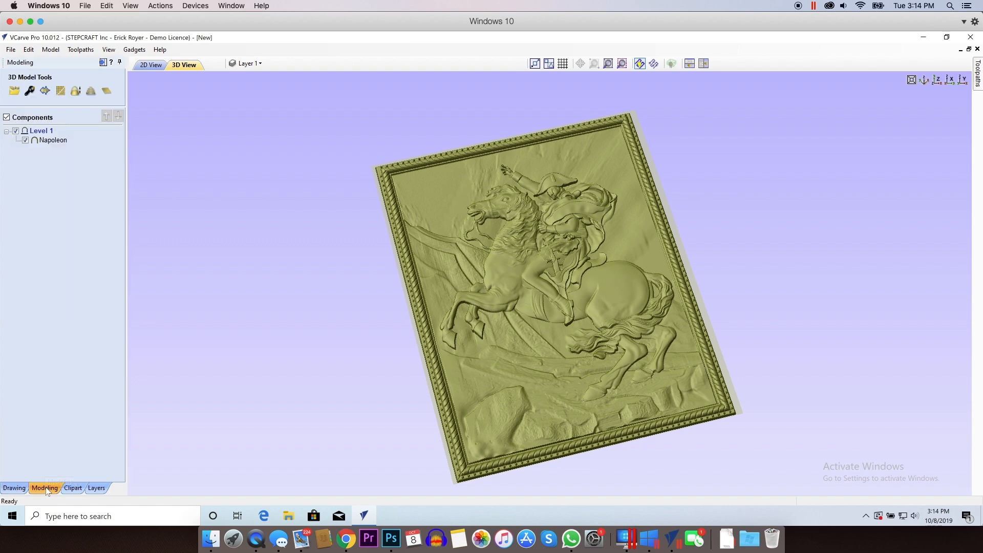
double_click(46, 142)
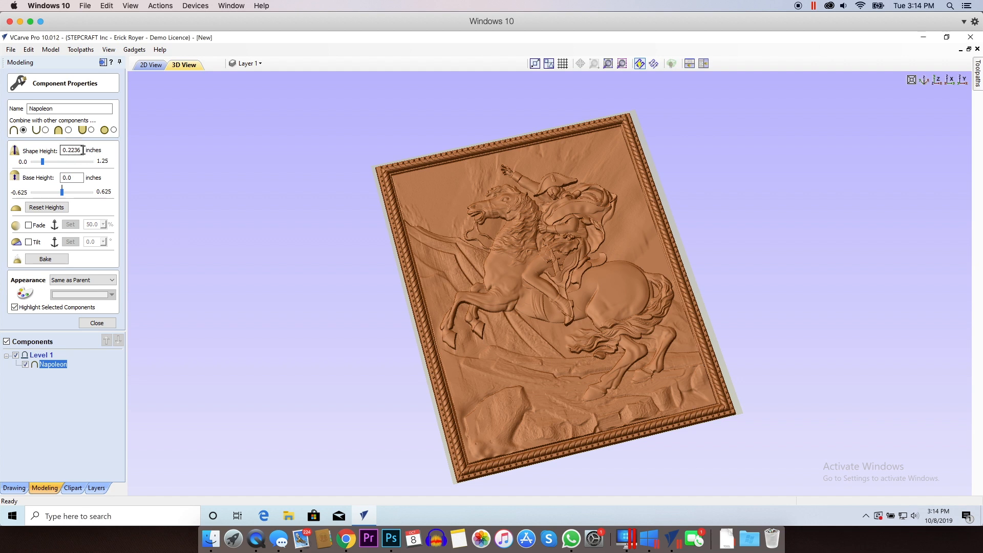
left_click_drag(68, 150, 88, 151)
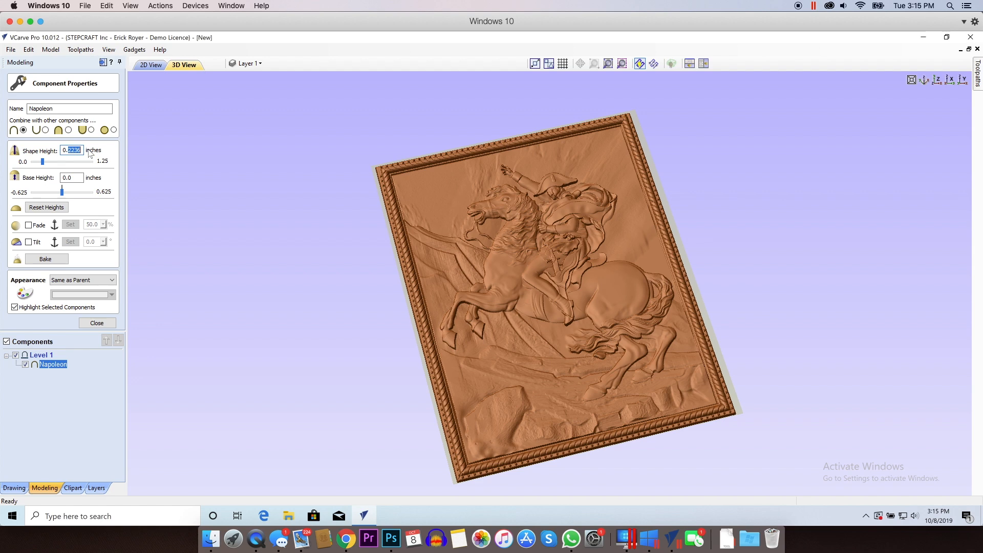
type("625")
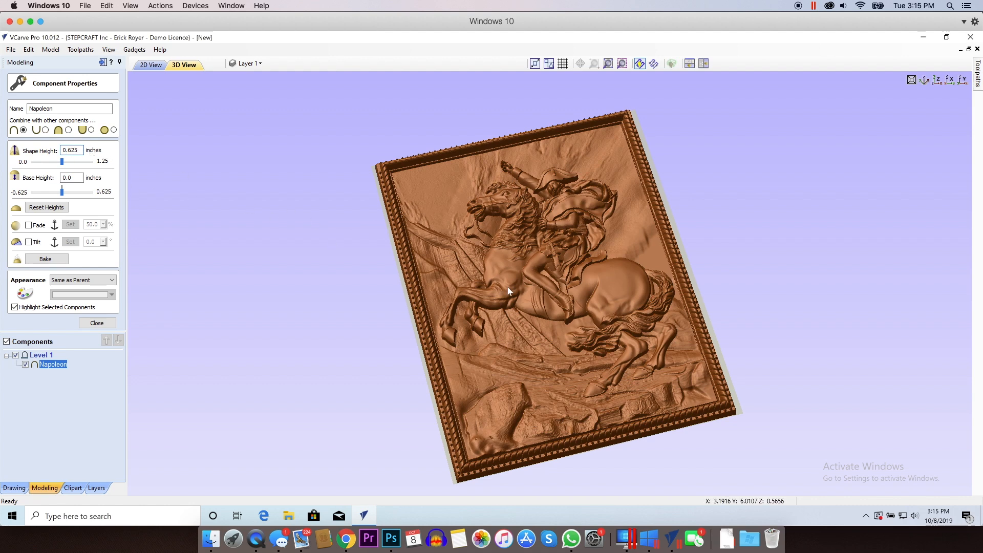
Try a shape height of 1.0625 inches on the Napoleon component and restore it to 0.625 inches.
left_click_drag(526, 299, 580, 406)
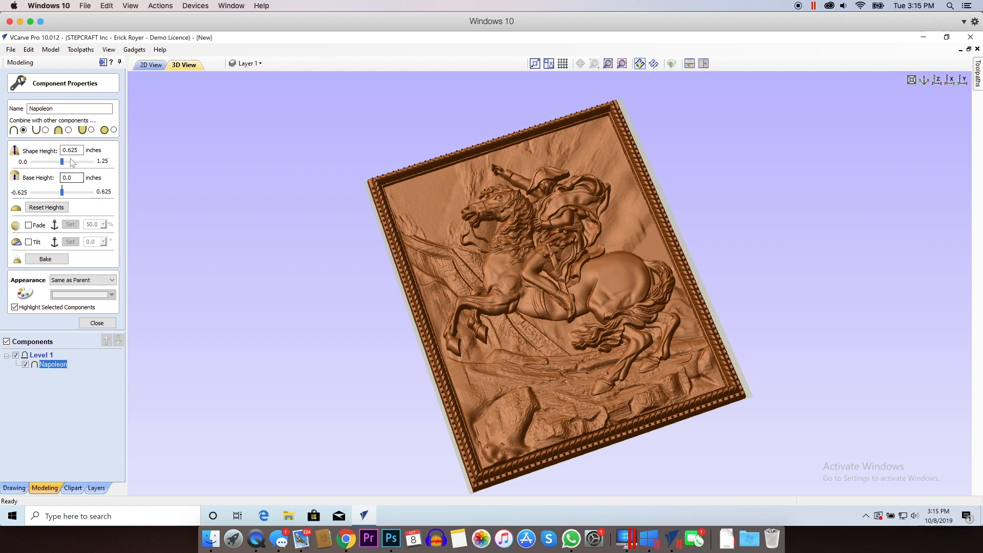
left_click_drag(62, 162, 83, 163)
left_click_drag(553, 265, 566, 331)
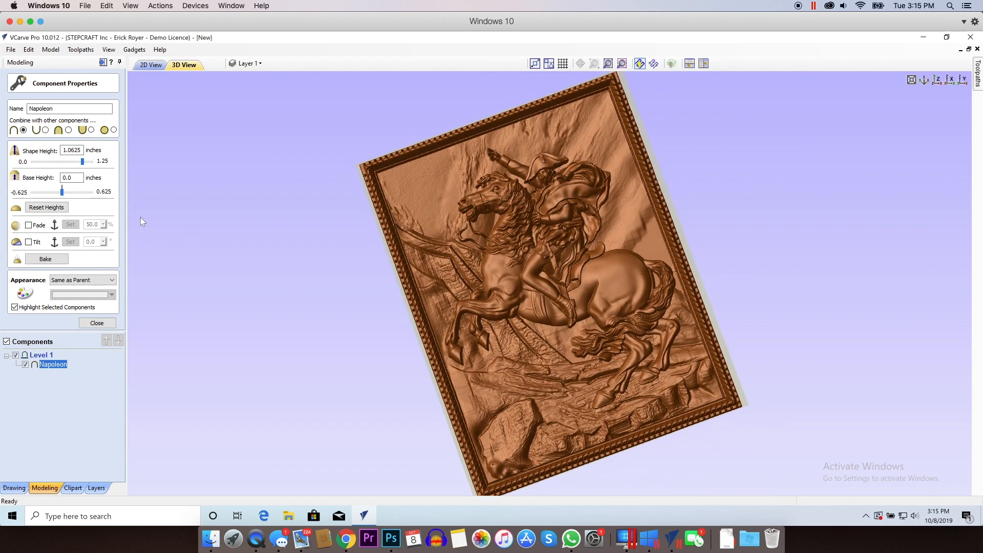
left_click_drag(82, 165, 64, 165)
left_click_drag(567, 288, 568, 272)
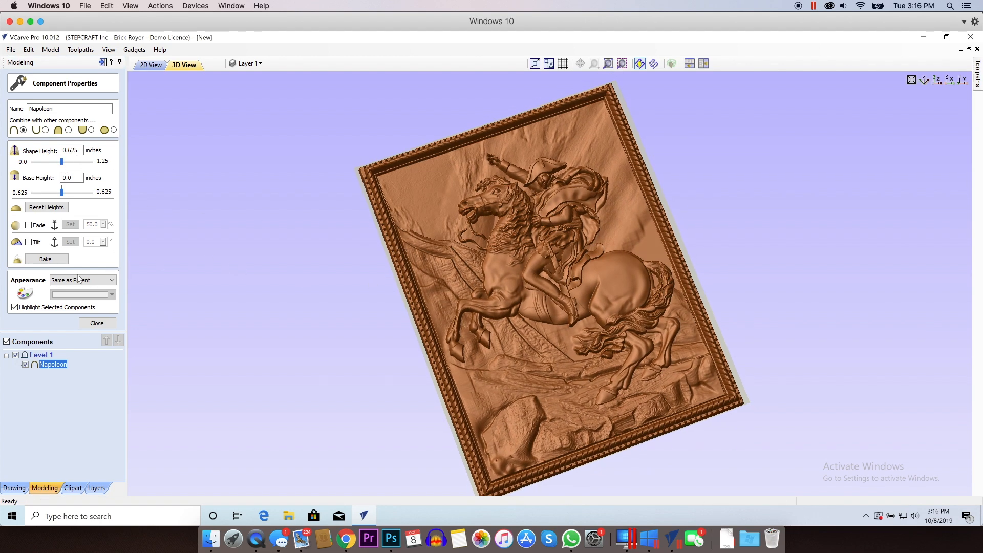
Close the component properties, create a vector boundary around the Napoleon component in the 2D view, and select it.
left_click(96, 323)
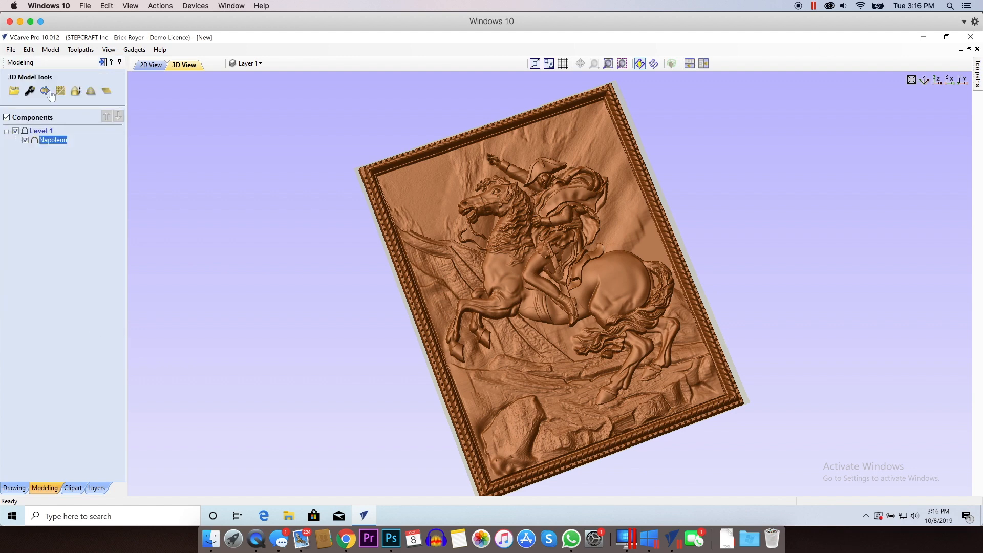
left_click(152, 64)
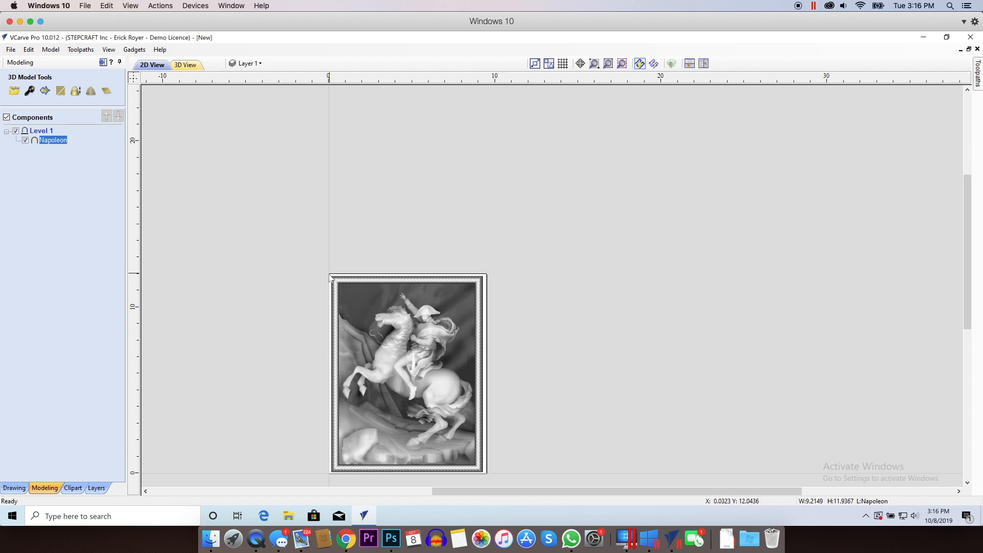
left_click(44, 91)
left_click(608, 63)
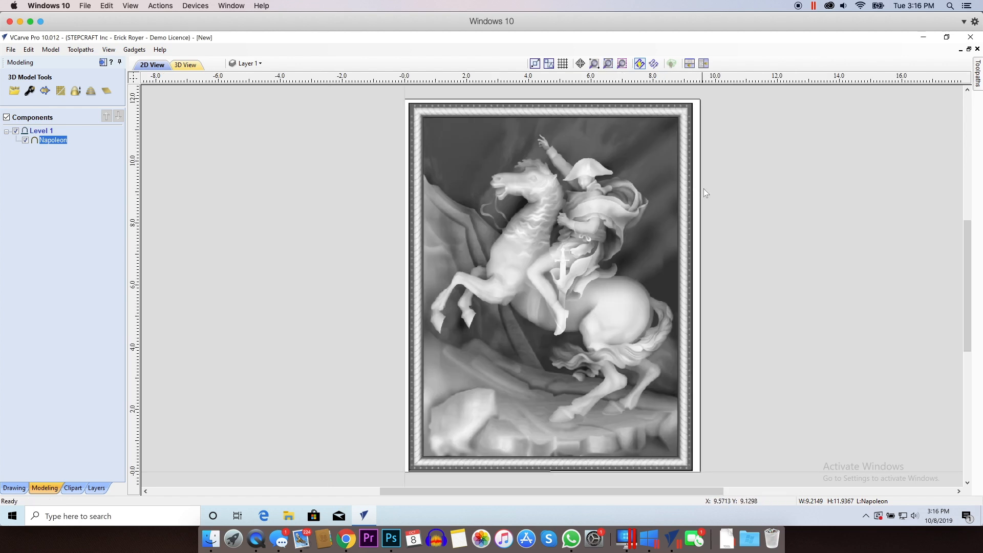
left_click(691, 201)
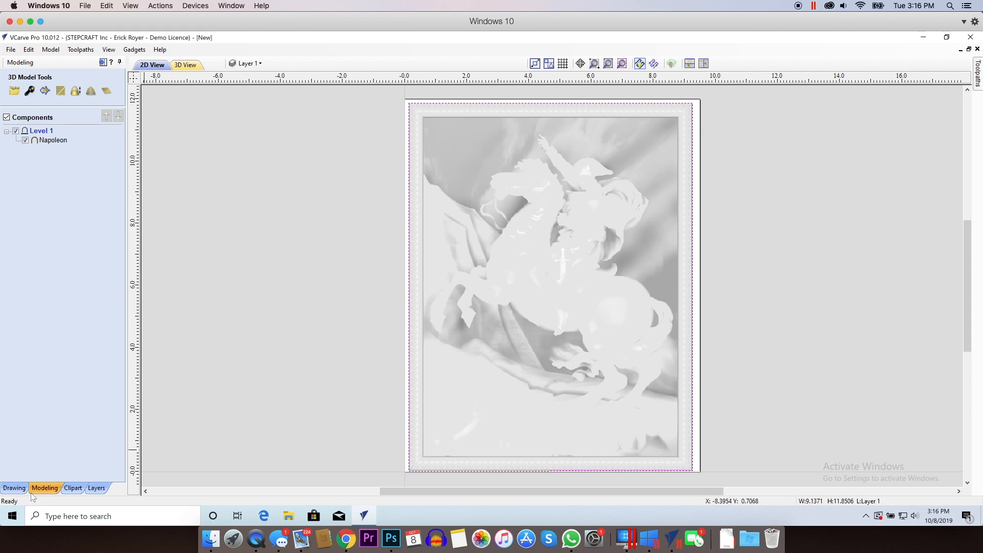
Select the Napoleon component together with its boundary vector and center both on the material in X and Y.
left_click(14, 488)
left_click_drag(394, 97, 742, 483)
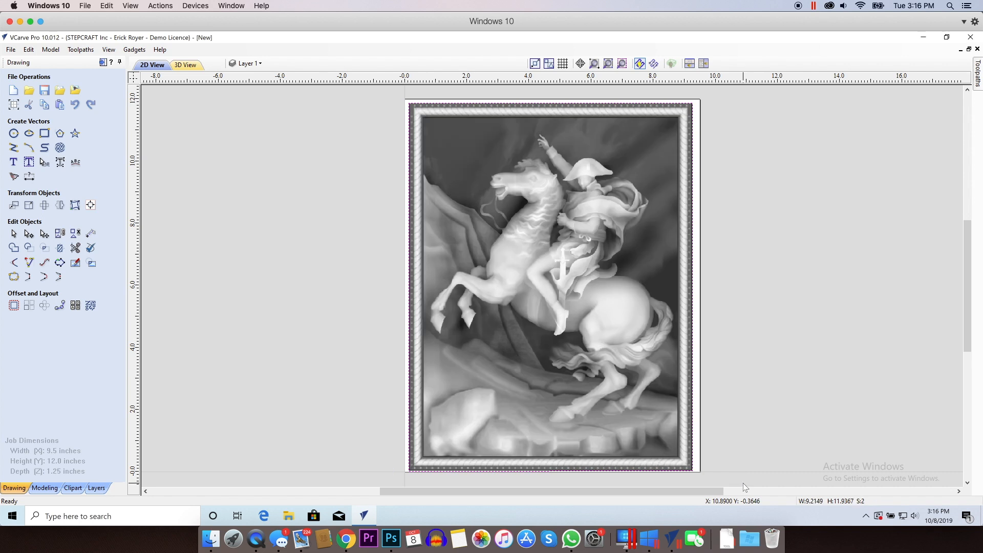
left_click(88, 206)
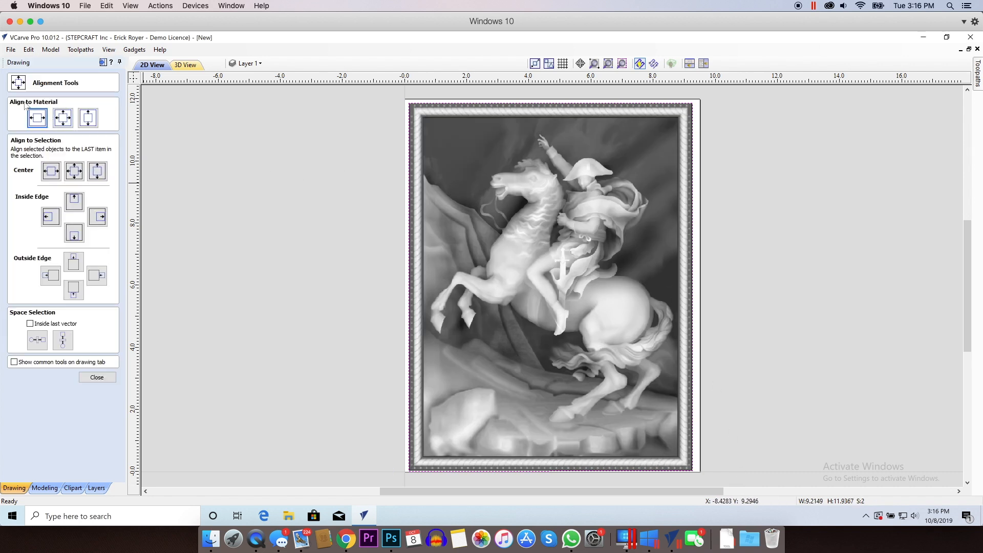
left_click(63, 117)
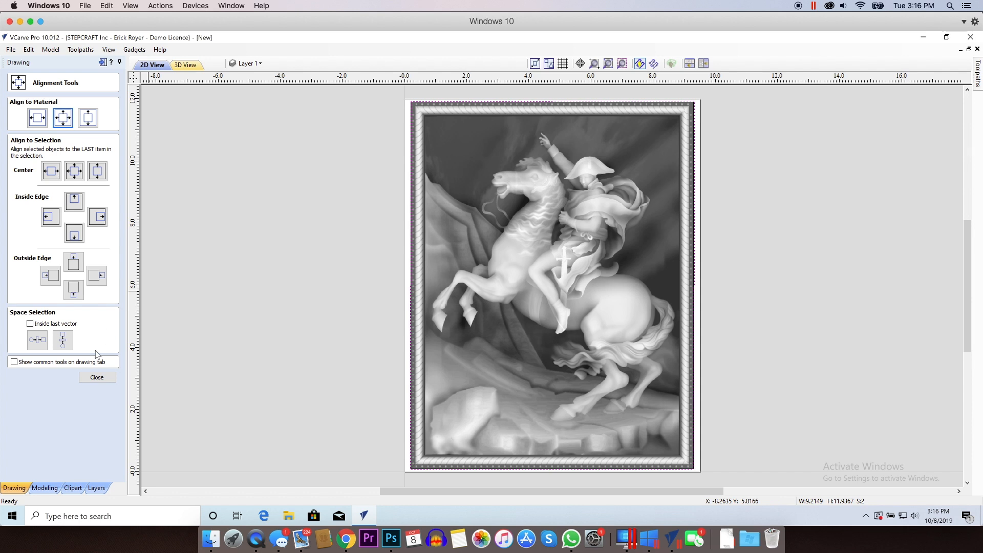
left_click(96, 377)
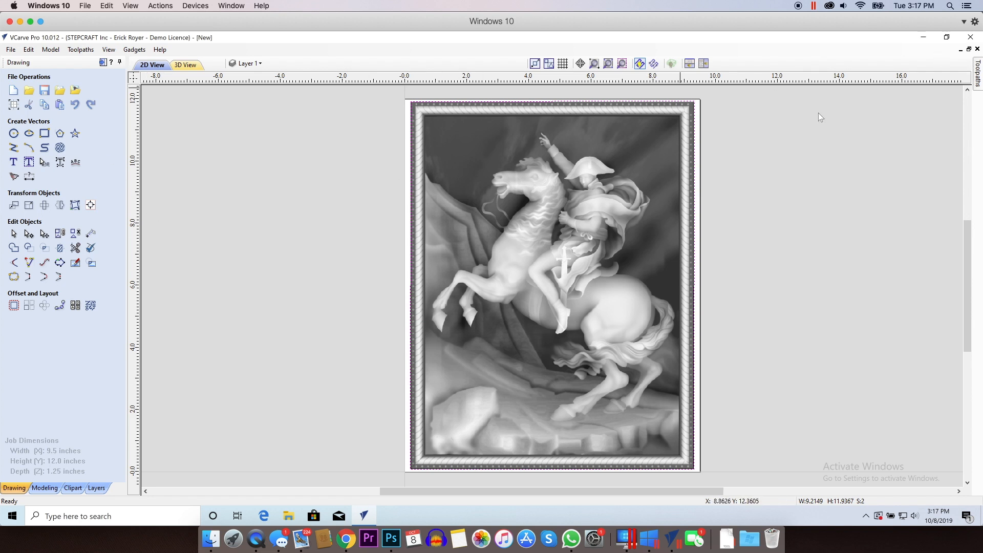
Keep the toolpath commands docked open and set the material setup's gap above the model to 0.25 inches.
left_click(979, 76)
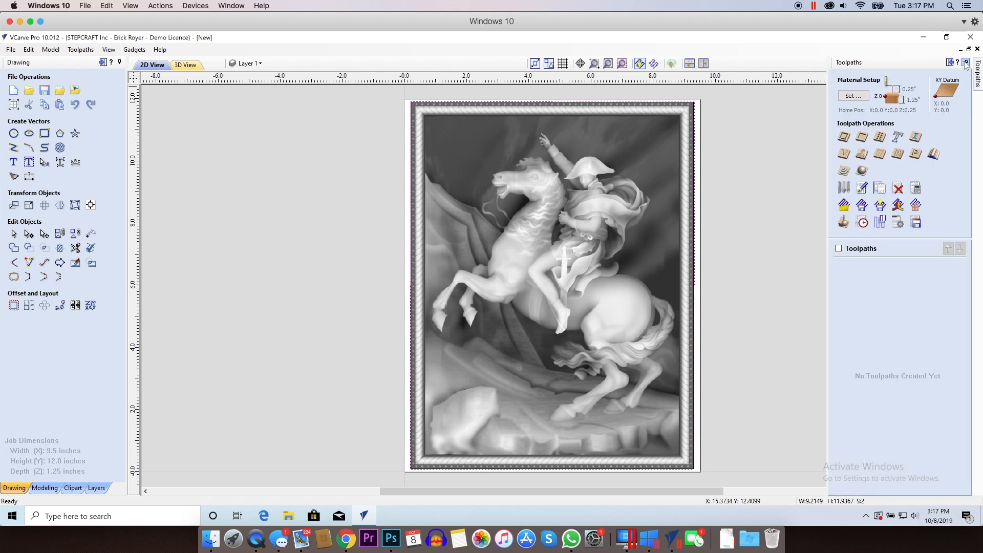
left_click(966, 62)
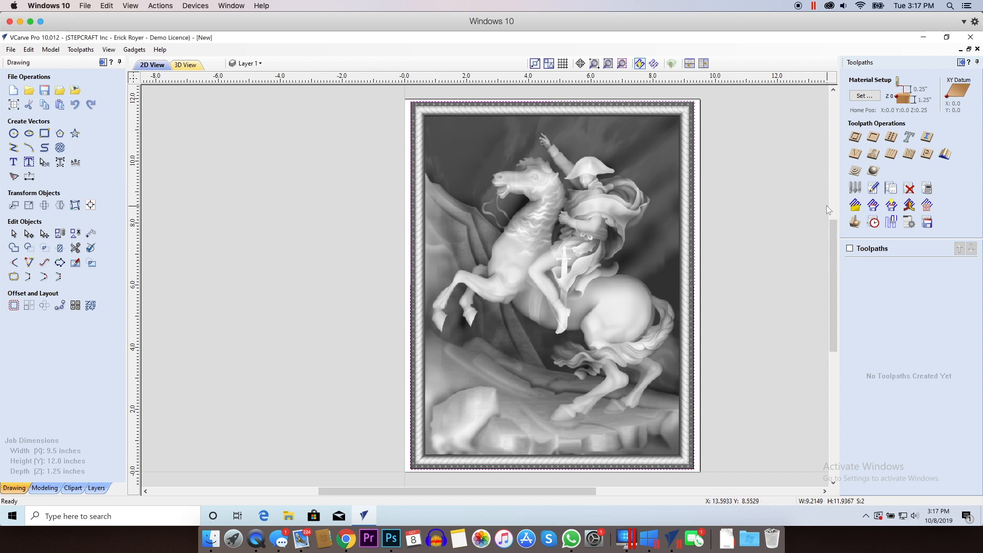
left_click(864, 96)
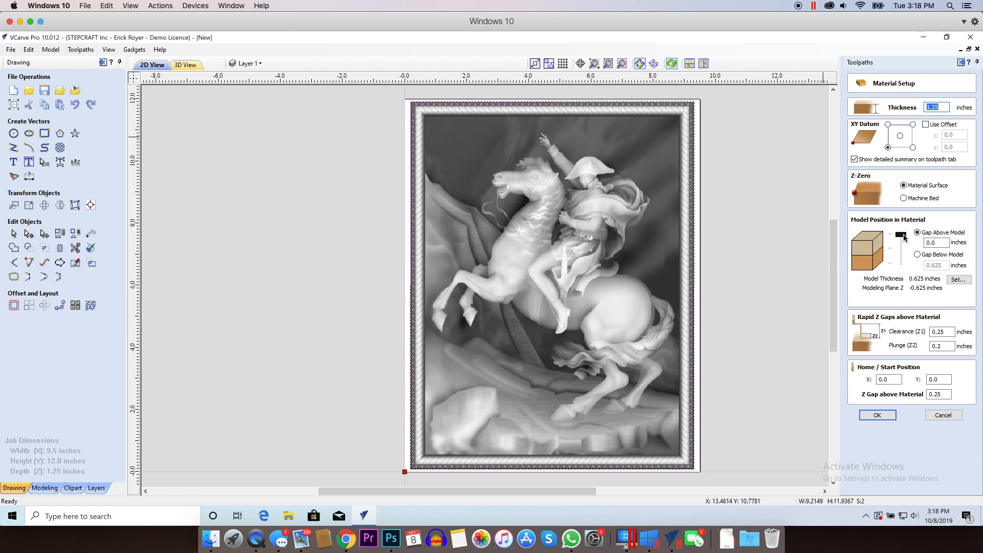
left_click_drag(901, 234, 901, 244)
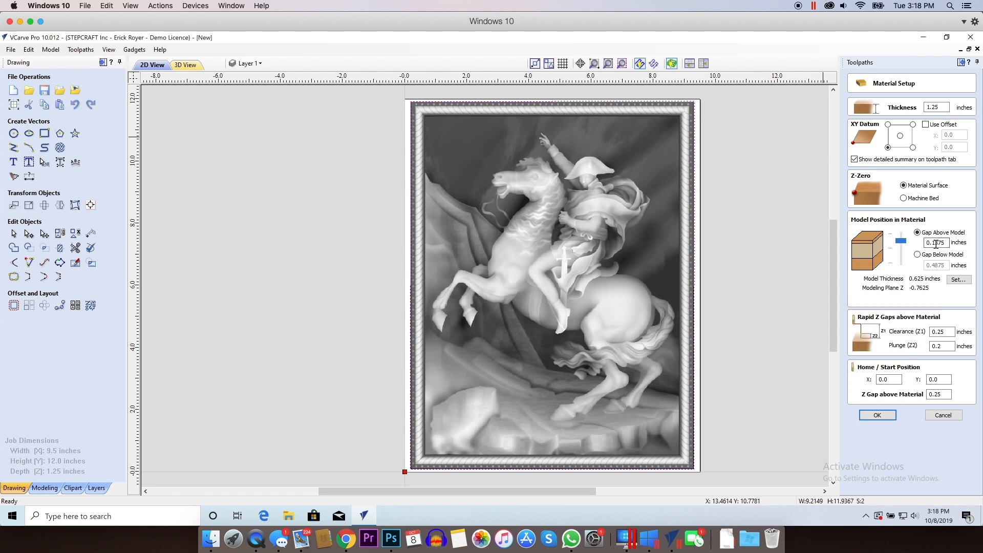
mouse_move(946, 242)
left_mouse_down()
mouse_move(903, 253)
mouse_move(903, 239)
mouse_move(936, 243)
left_mouse_up()
key("BackSpace")
type("25")
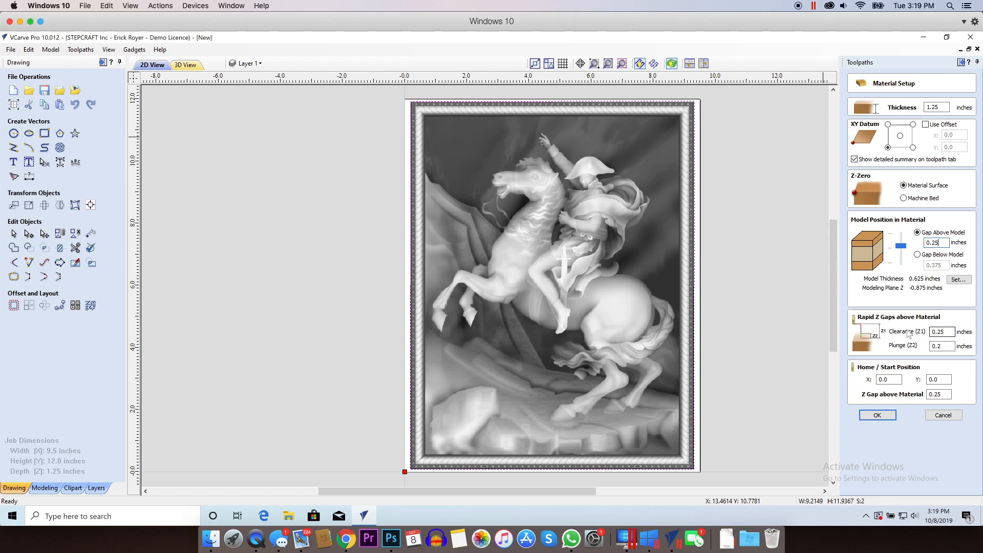
left_click(948, 331)
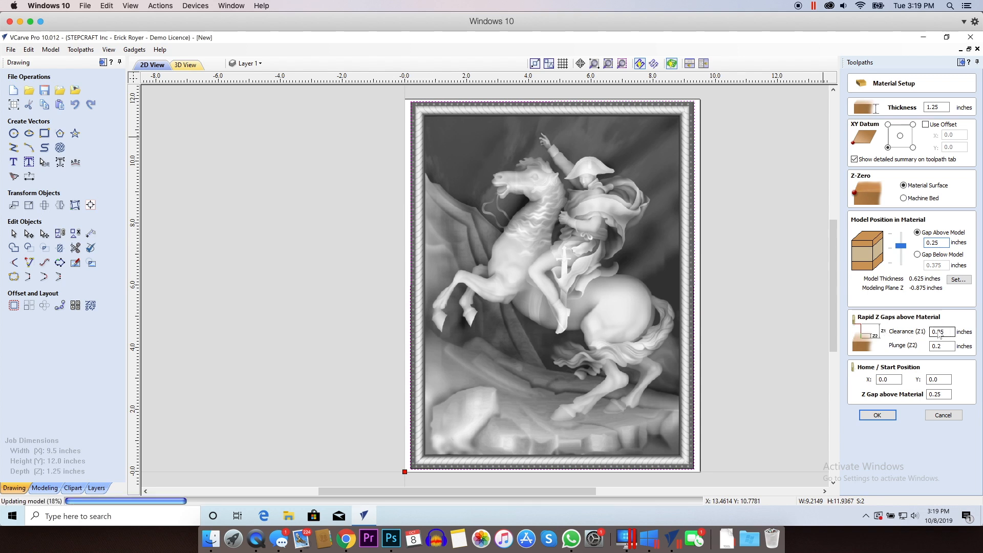
left_click_drag(945, 331, 929, 332)
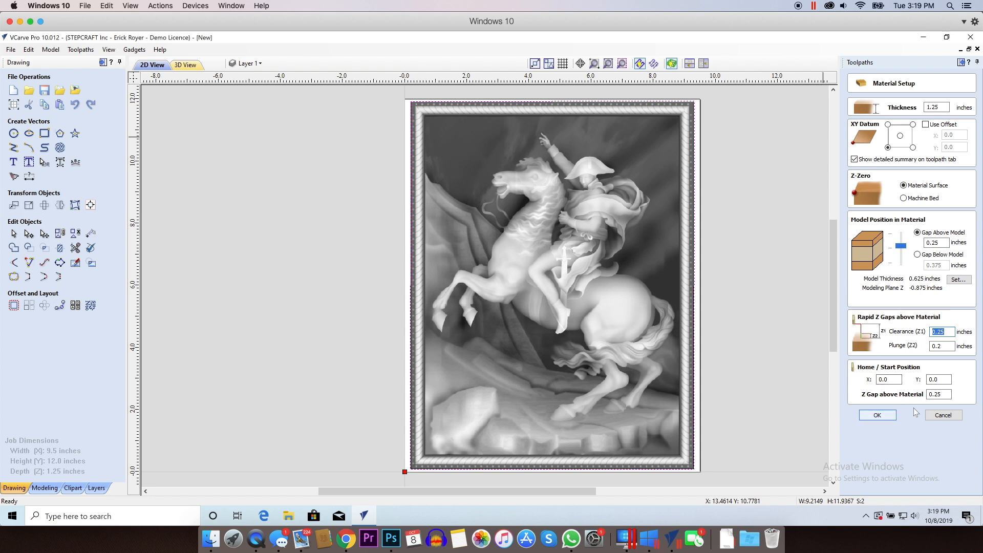
left_click(877, 415)
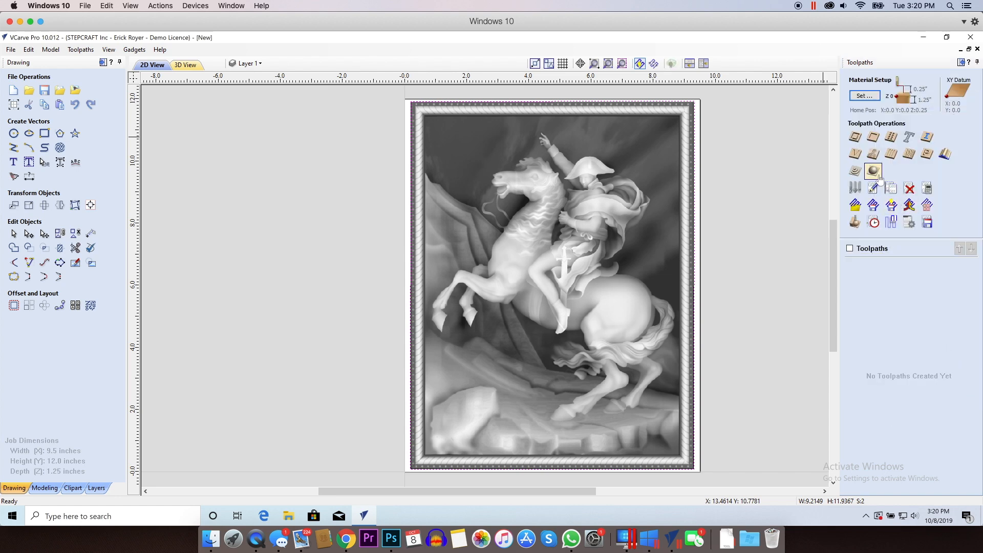
Start a rough machining toolpath and review the 3/8-inch Amana 46352 compression end mill's stepover, spindle speed, feed rates and chip load.
left_click(855, 172)
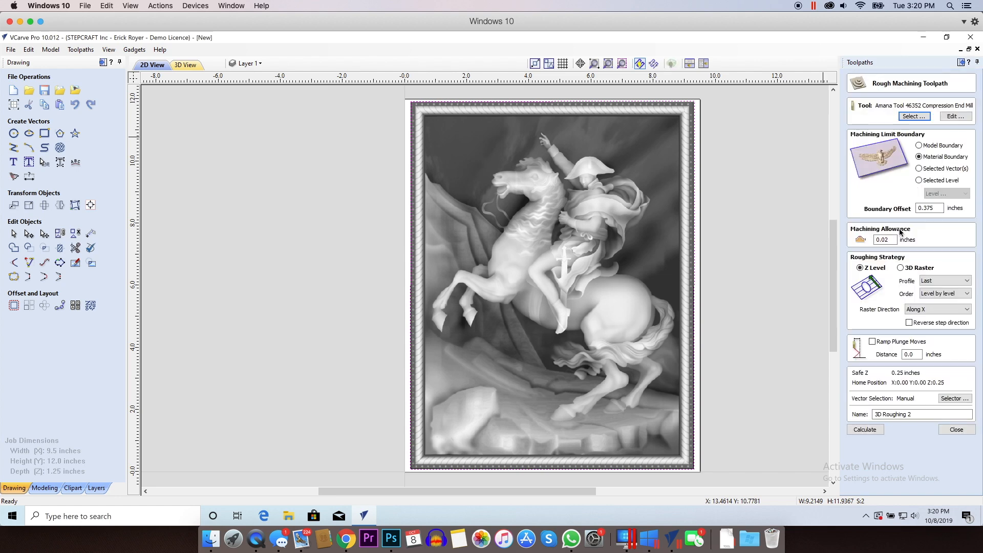
left_click(909, 117)
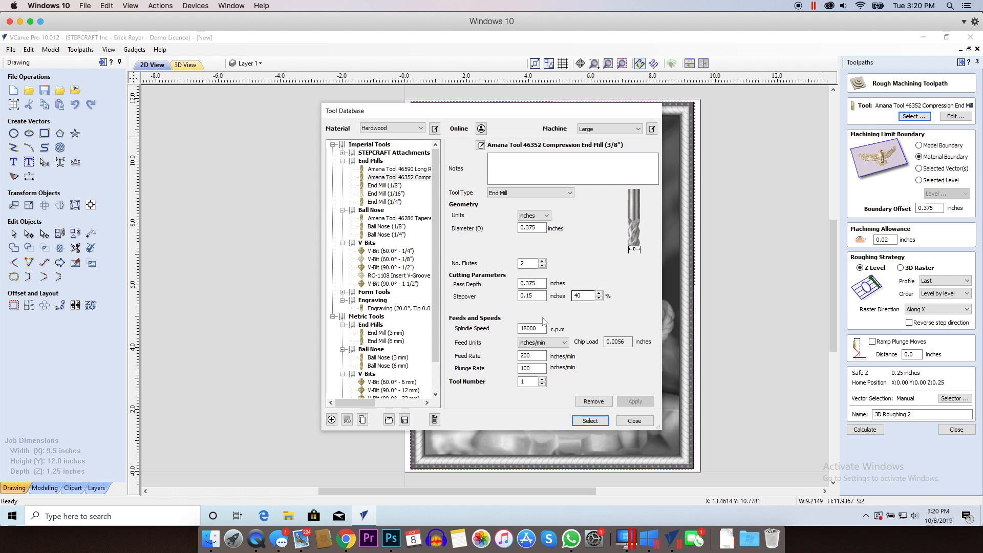
left_click(588, 296)
left_click(540, 328)
left_click_drag(539, 328, 515, 329)
left_click_drag(534, 355, 512, 355)
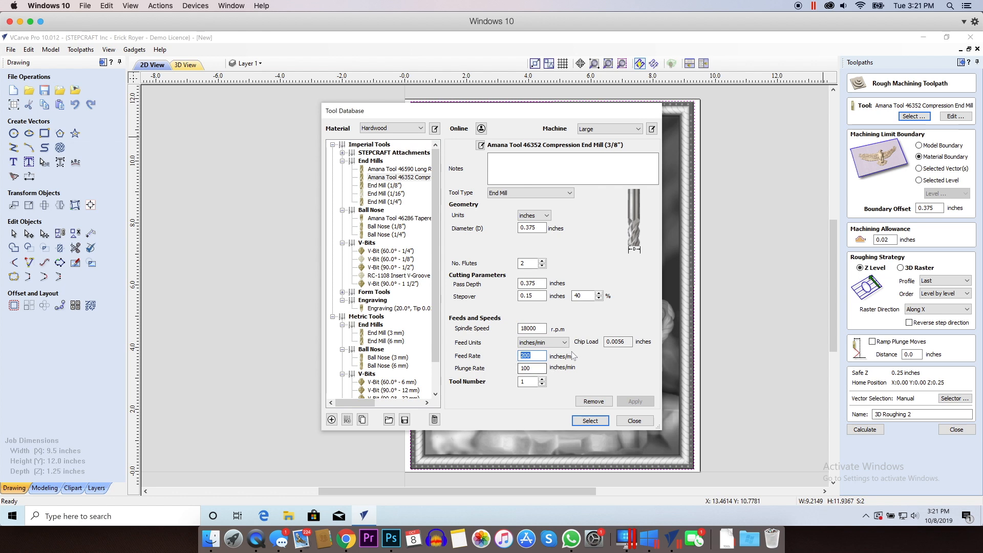
left_click_drag(537, 367, 513, 378)
left_click(617, 343)
Try a feed rate of 100 inches/min on the compression end mill, restore it to 200, and use this tool for roughing.
double_click(535, 357)
type("100")
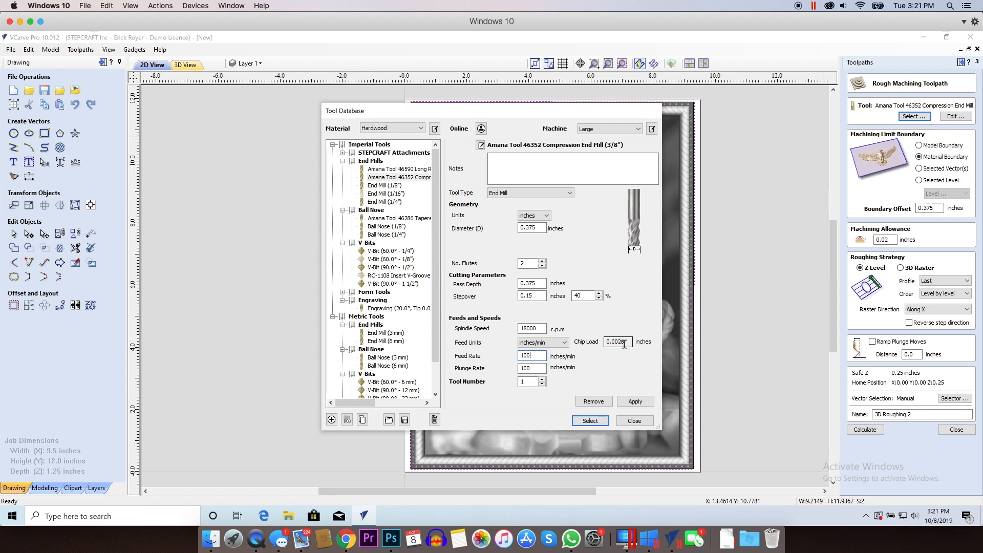
double_click(534, 356)
type("200")
left_click(591, 420)
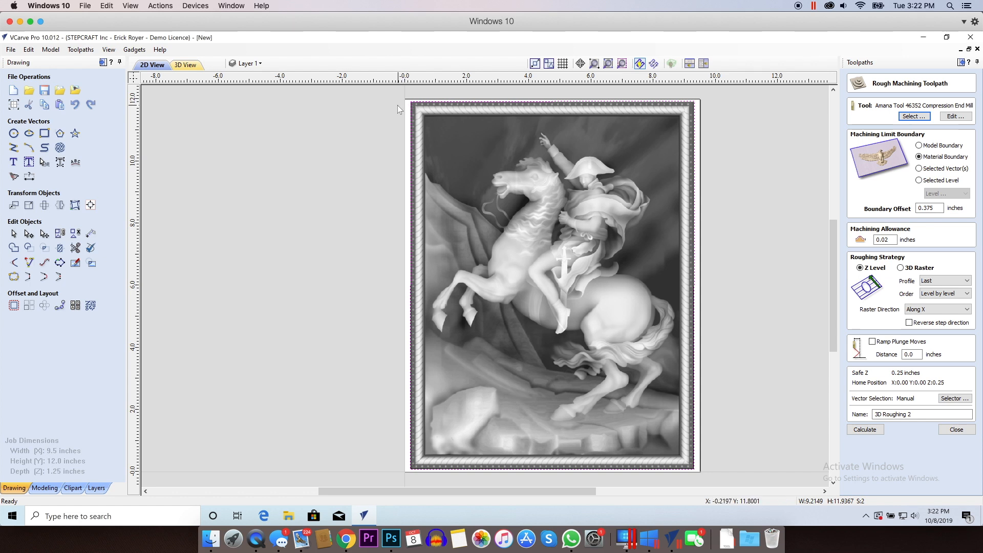
Draw a 0.375-inch-diameter circle outside the material, move it against the material's left edge, and delete it.
left_click(10, 133)
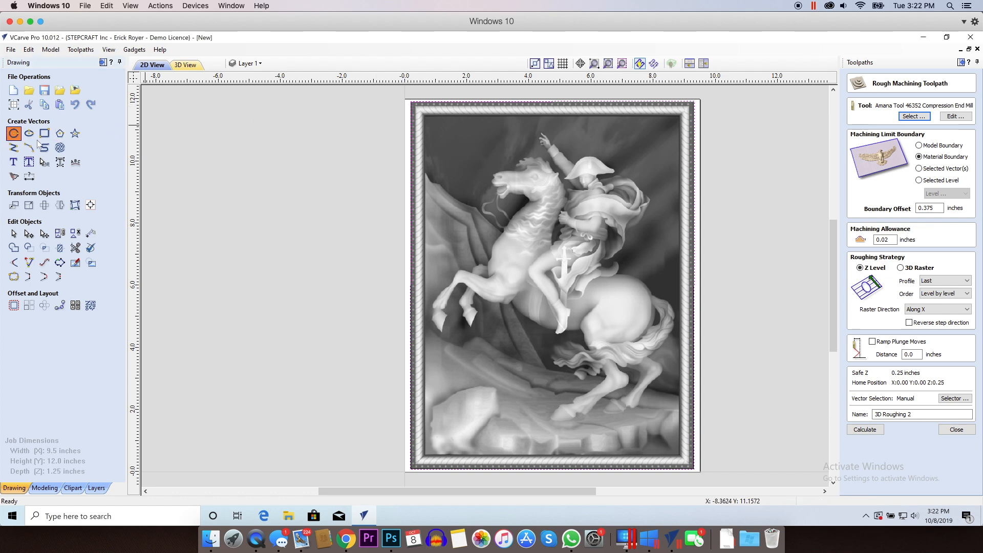
type(".375")
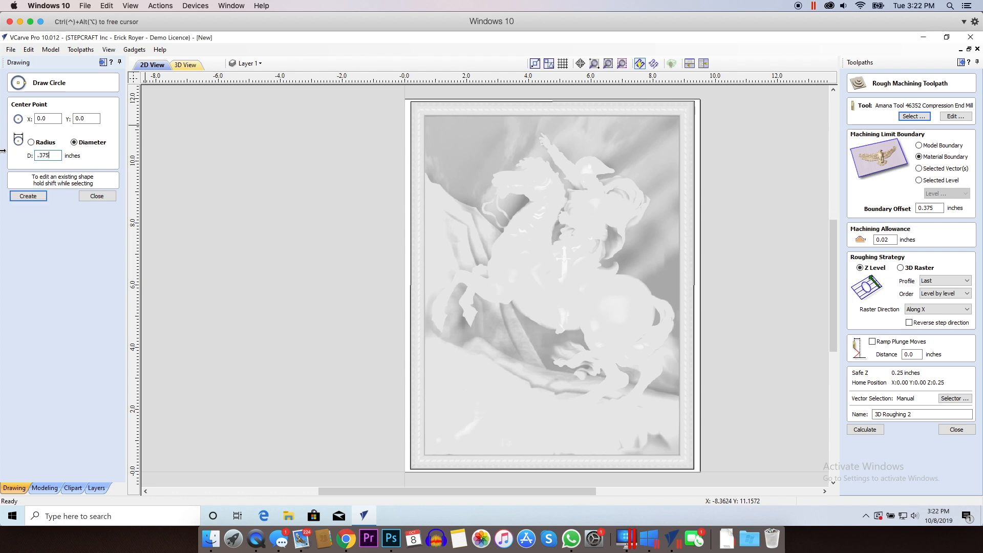
left_click(326, 181)
left_click(103, 196)
left_click(322, 185)
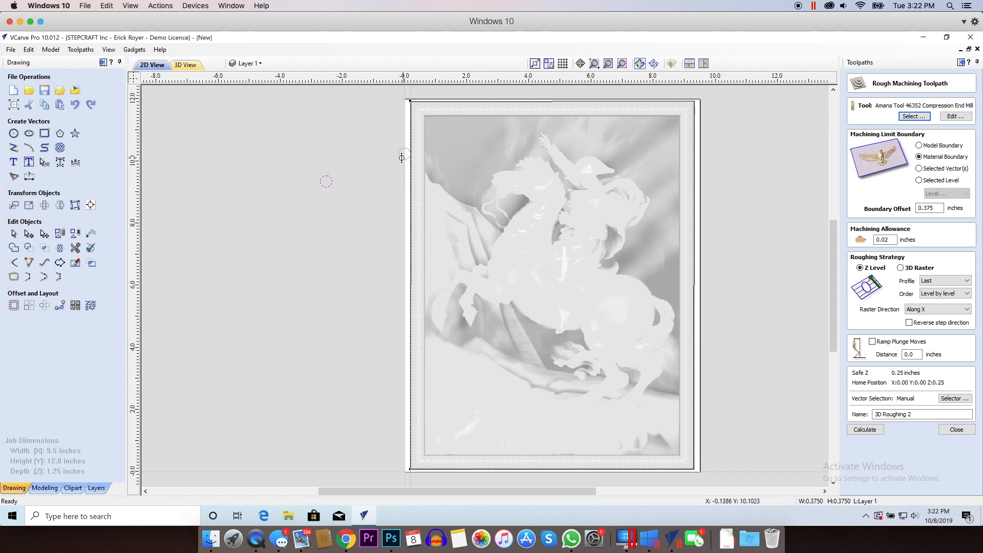
left_click_drag(394, 158, 397, 151)
key("Delete")
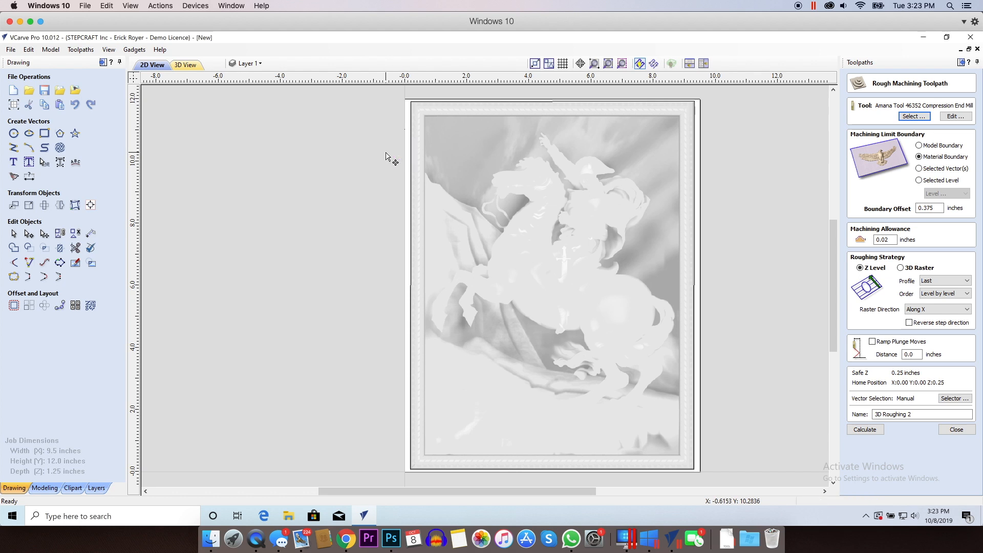
Draw a rectangle about 0.9 by 3.2 inches left of the material and two 0.375-inch-diameter circles beside it.
left_click_drag(940, 208, 925, 210)
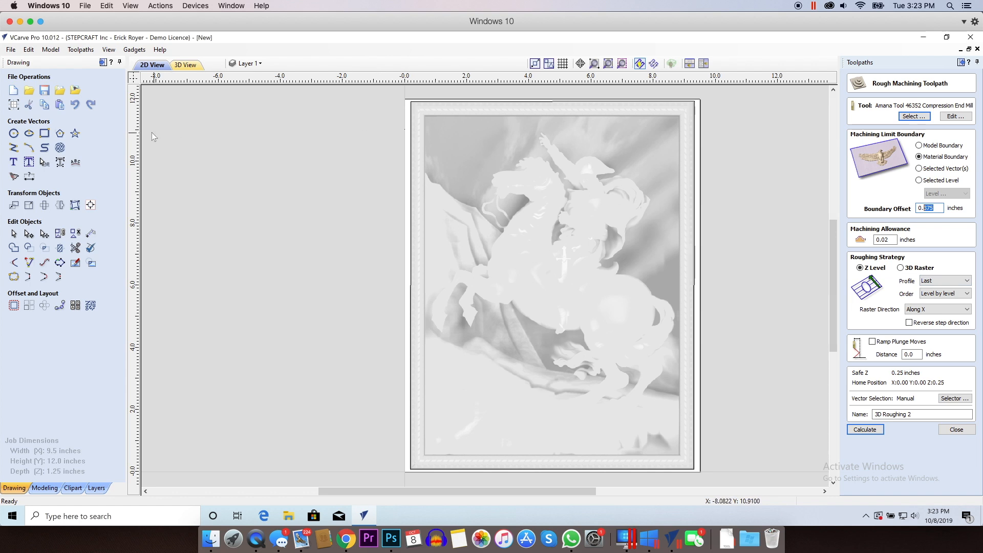
left_click(45, 134)
mouse_move(321, 179)
left_mouse_down()
mouse_move(334, 187)
mouse_move(348, 277)
left_mouse_up()
left_click(97, 297)
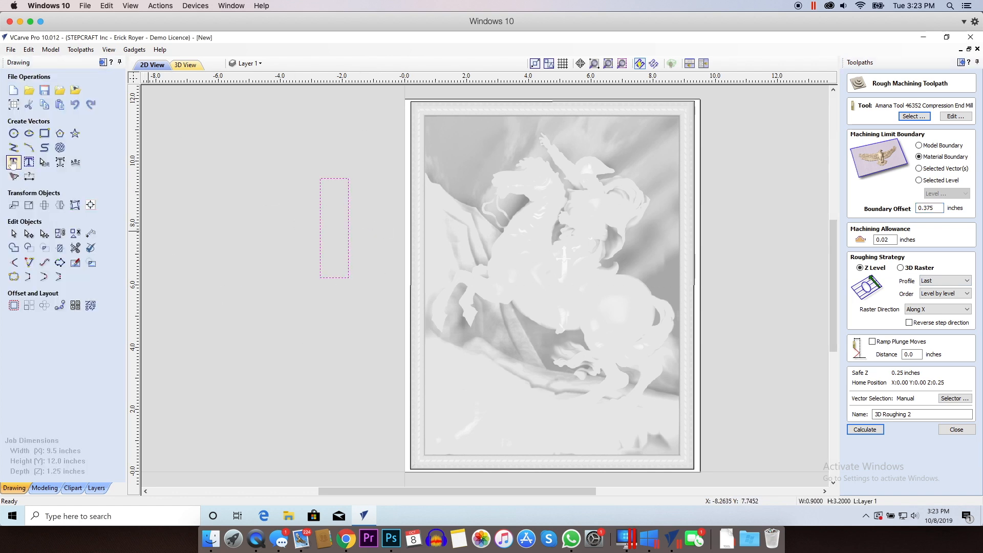
left_click(14, 133)
left_click_drag(247, 204, 253, 204)
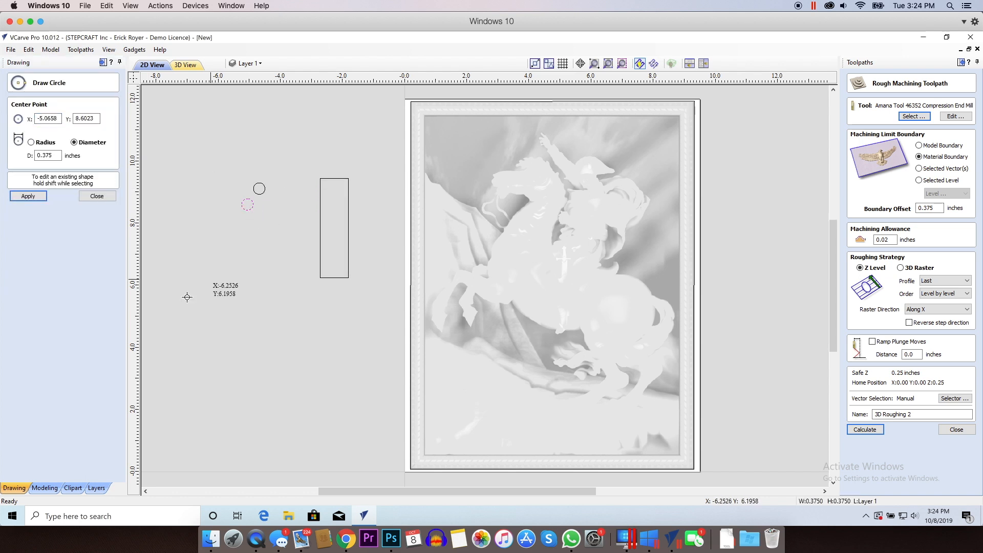
left_click(97, 196)
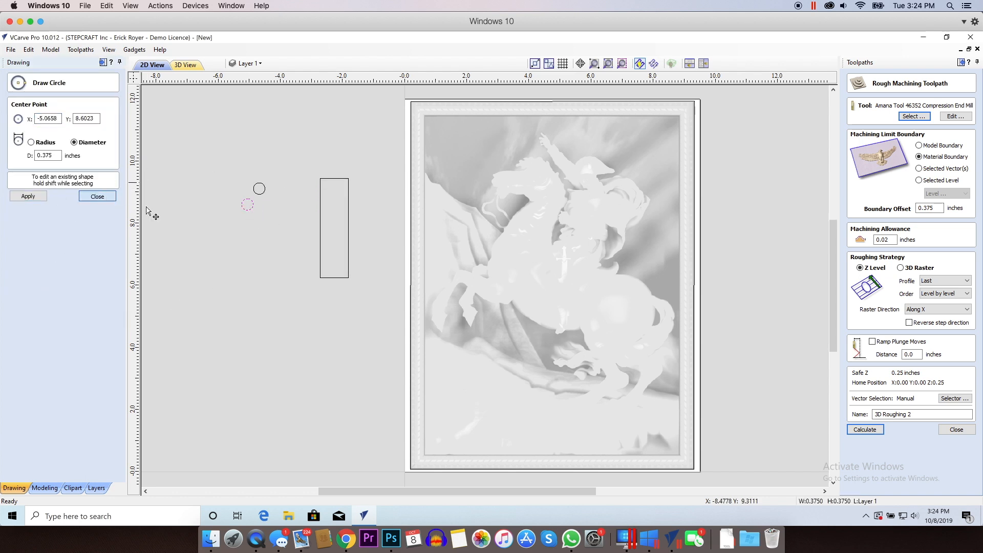
Move both circles against the narrow rectangle's left edge so they overlap by about half, and inspect the overlap up close.
left_click(257, 187)
left_click_drag(256, 189, 313, 194)
left_click(249, 209)
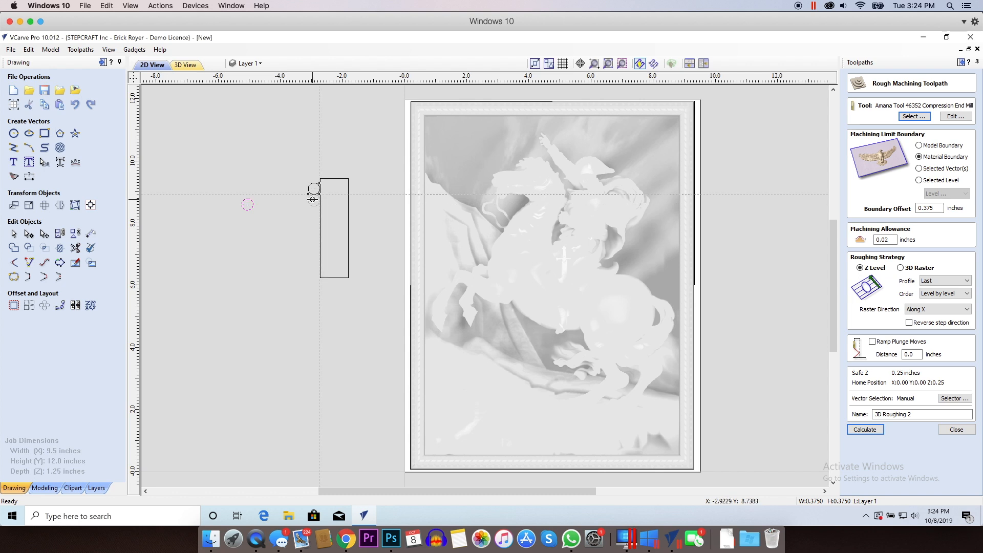
left_click_drag(312, 198, 313, 198)
scroll(321, 193, "up", 5)
scroll(322, 191, "up", 5)
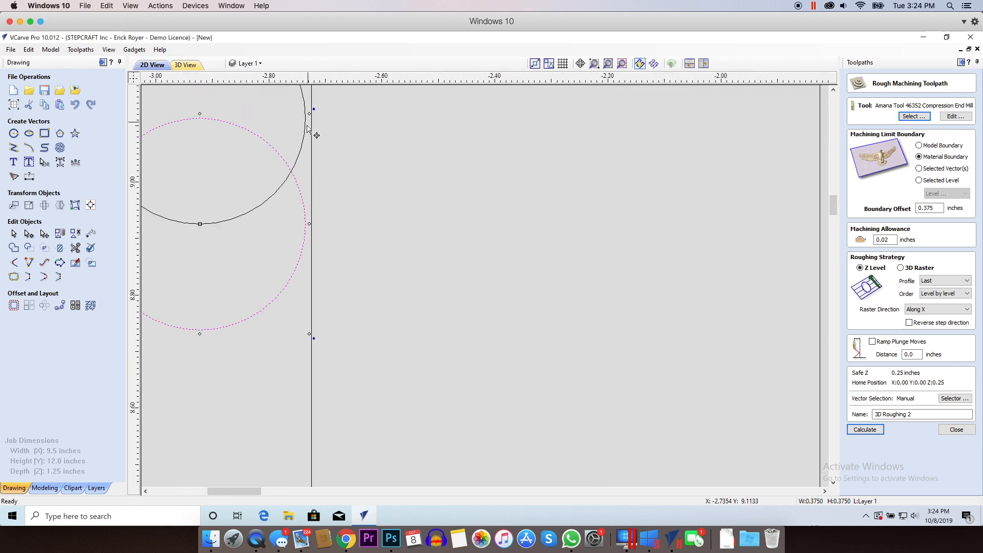
left_click(306, 187)
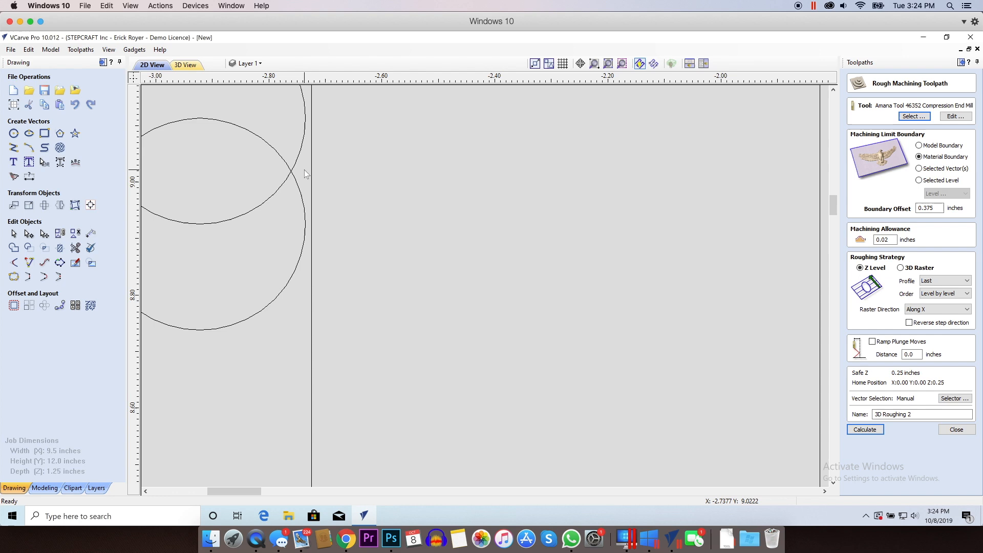
scroll(304, 178, "down", 5)
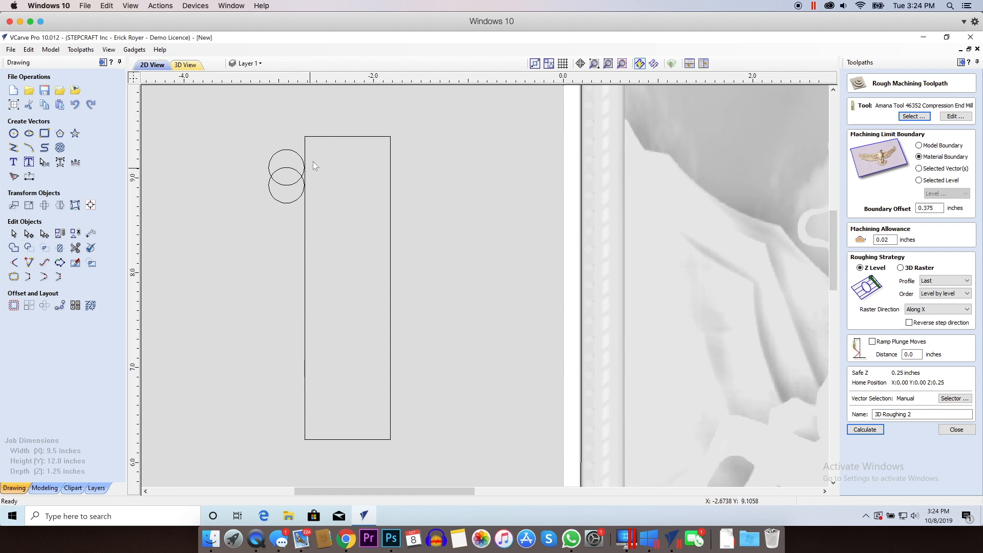
Delete the narrow rectangle and the two overlapping circles left of the material.
left_click_drag(247, 121, 458, 454)
key("Delete")
key("F3")
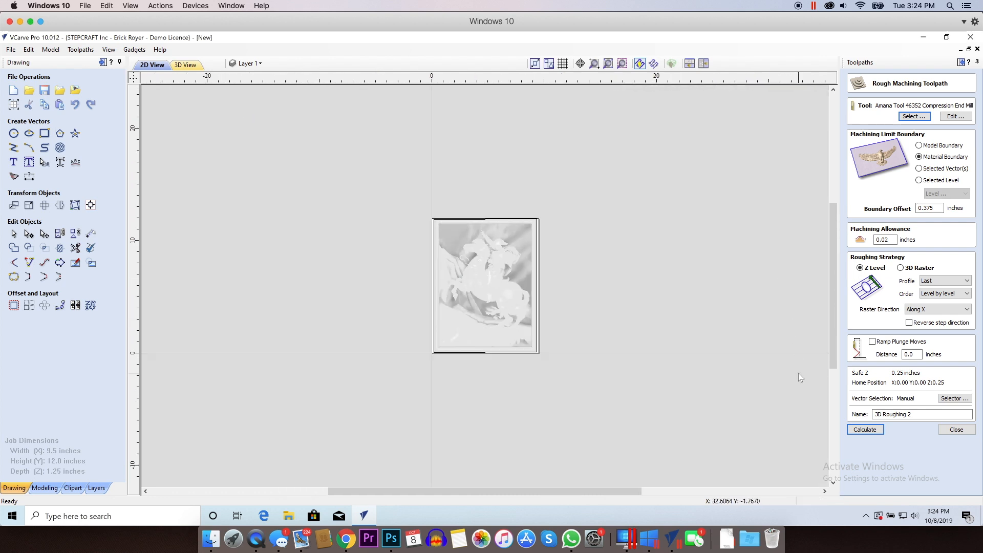
scroll(634, 338, "up", 5)
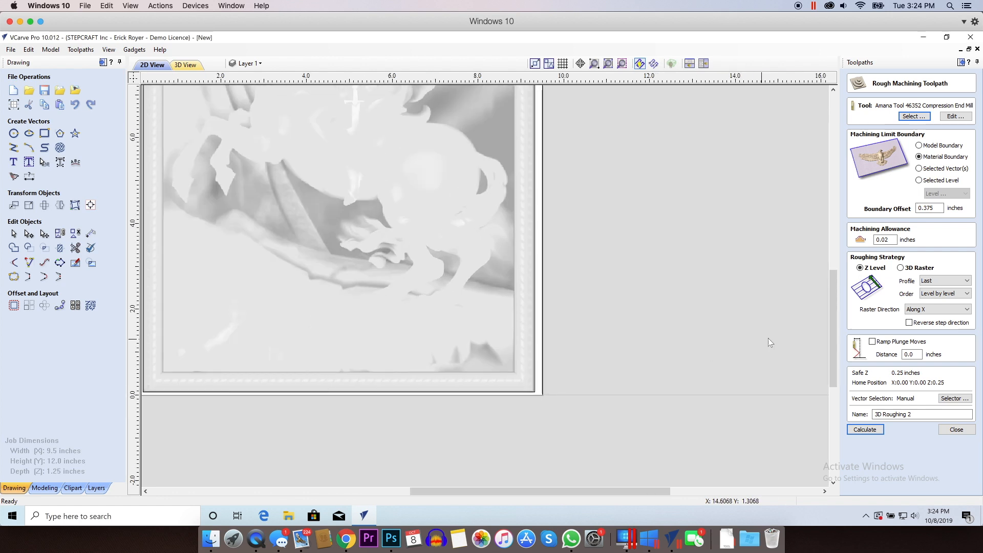
Enable ramp plunge moves for the roughing toolpath with a ramp distance of 1 inch.
left_click(872, 342)
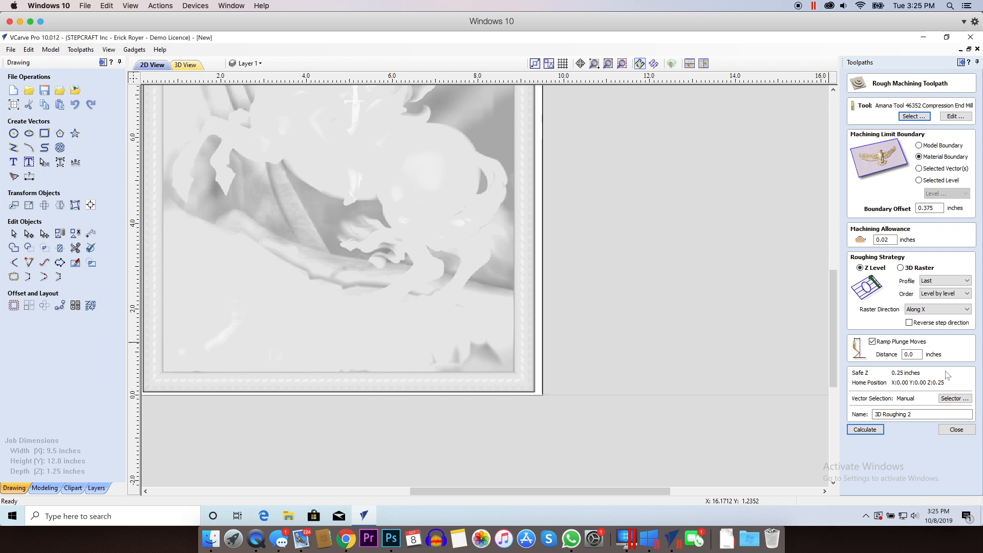
left_click(912, 354)
double_click(913, 354)
type("1")
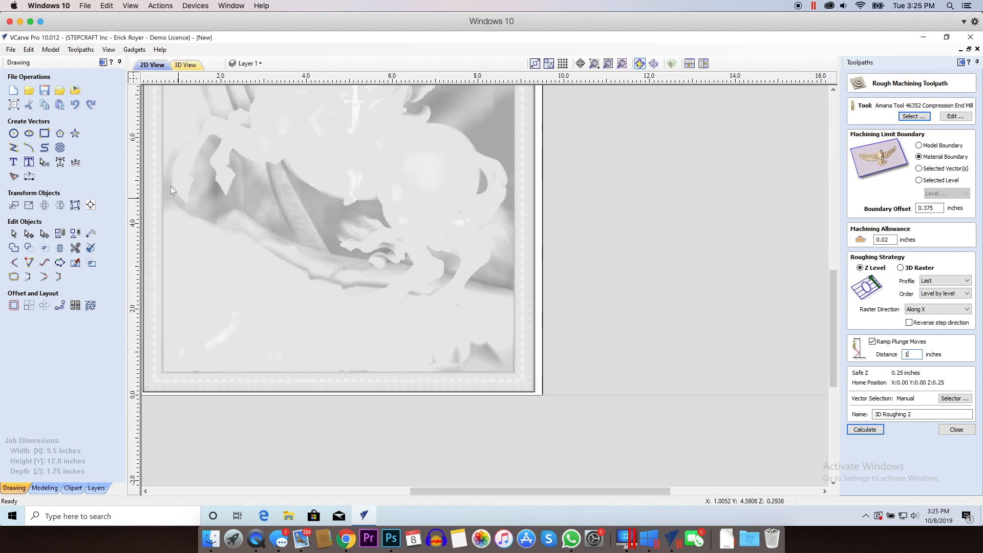
Draw a rectangle about 3.45 by 1.35 inches right of the material and a 0.375-inch-diameter circle just above it.
left_click_drag(618, 220, 766, 275)
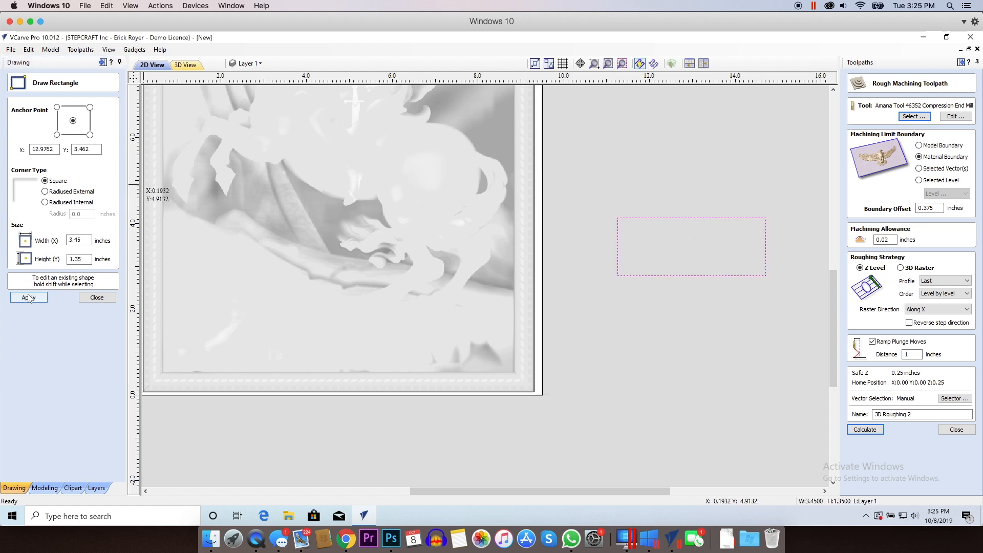
left_click(97, 297)
left_click(13, 134)
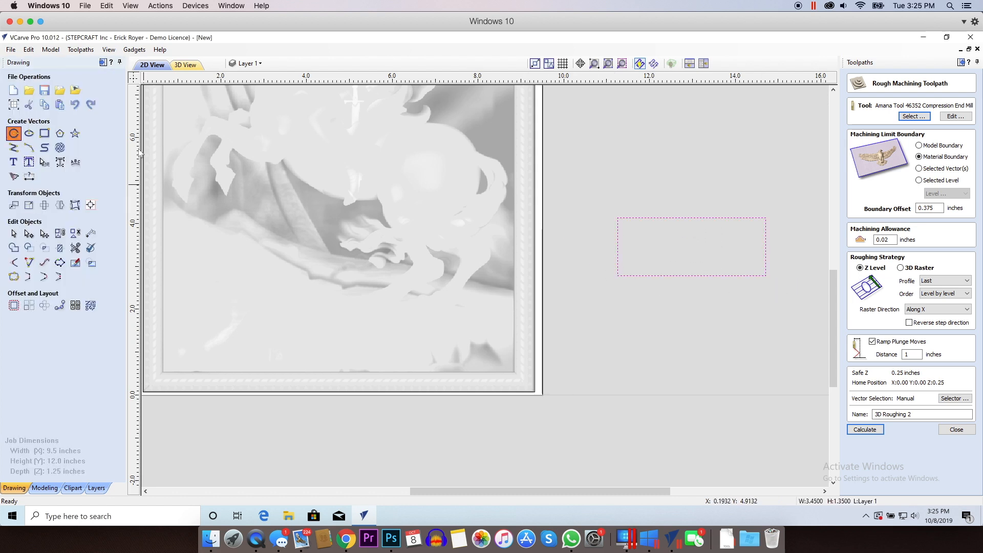
left_click(653, 201)
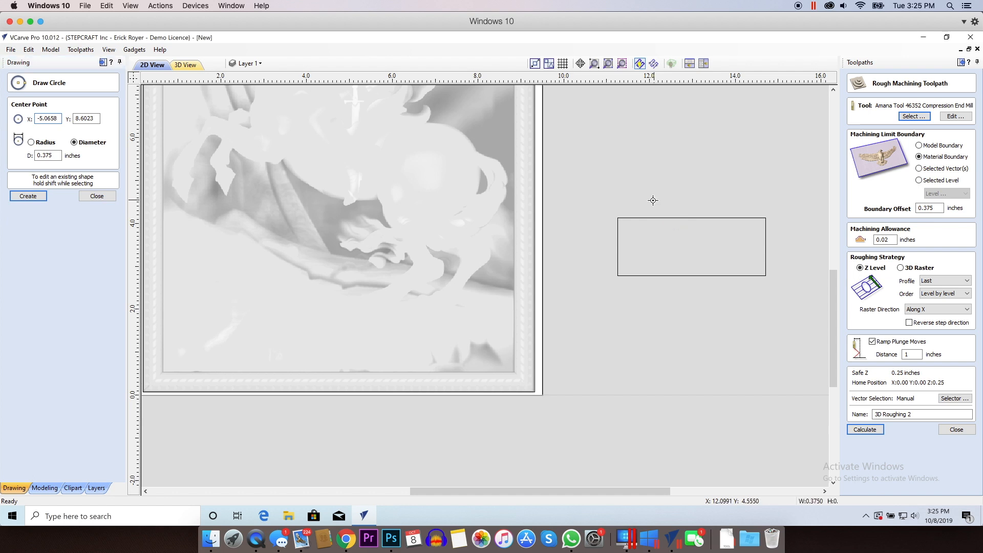
left_click(96, 197)
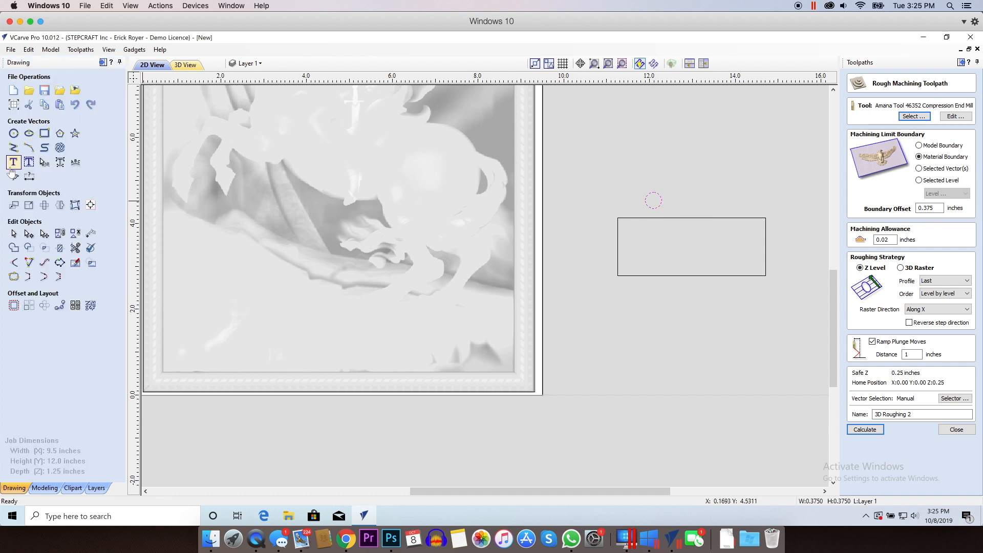
Draw a sloping line about 1 inch long from the bottom of the circle down into the rectangle.
left_click(13, 148)
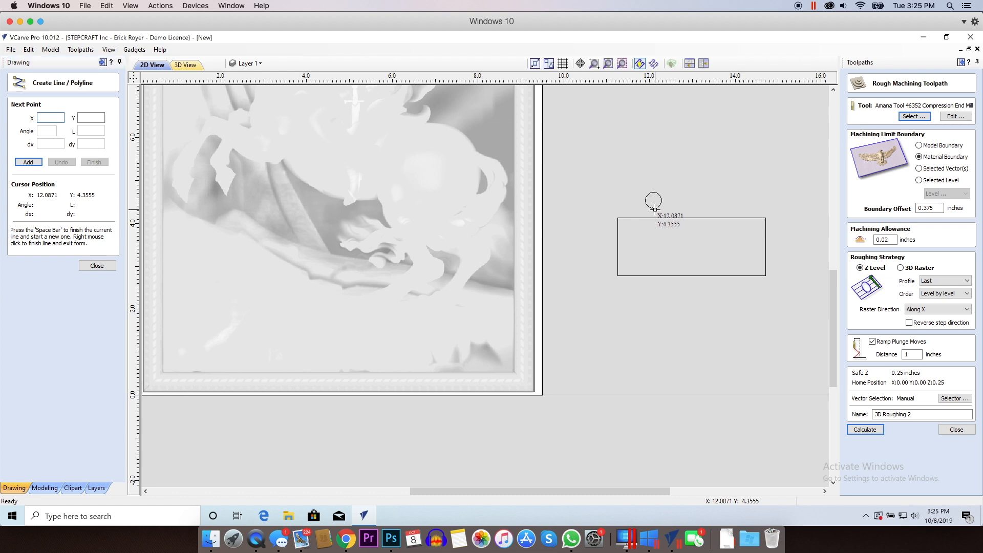
left_click(656, 209)
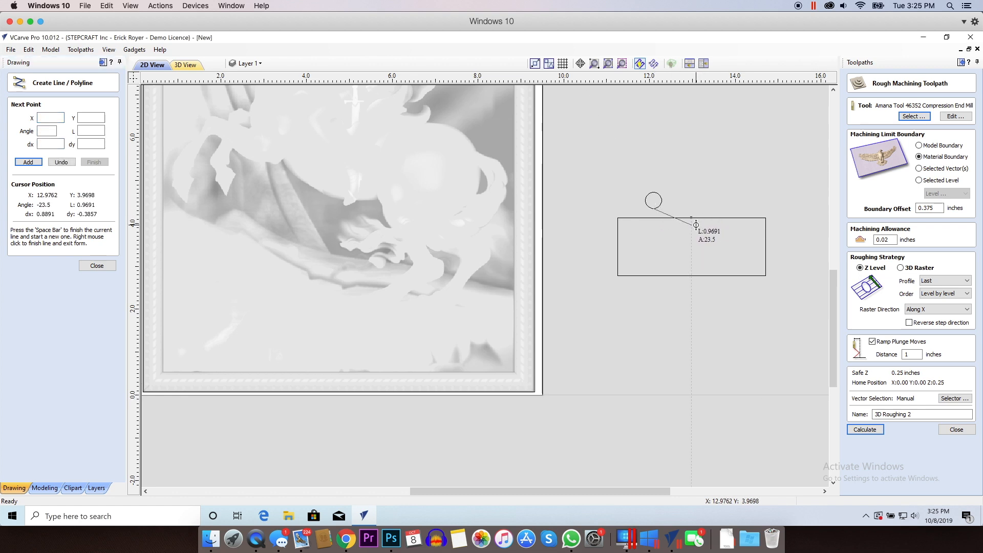
left_click(697, 225)
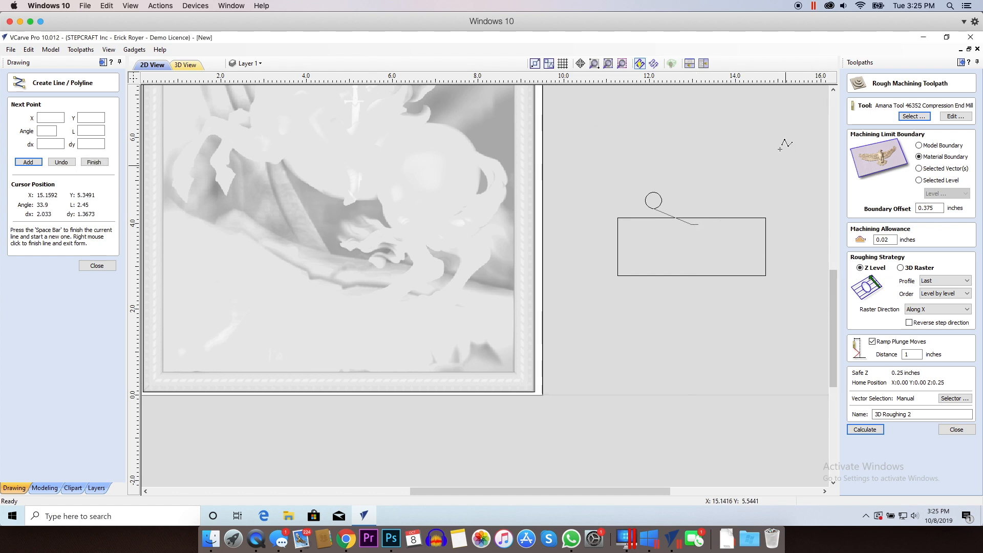
right_click(763, 162)
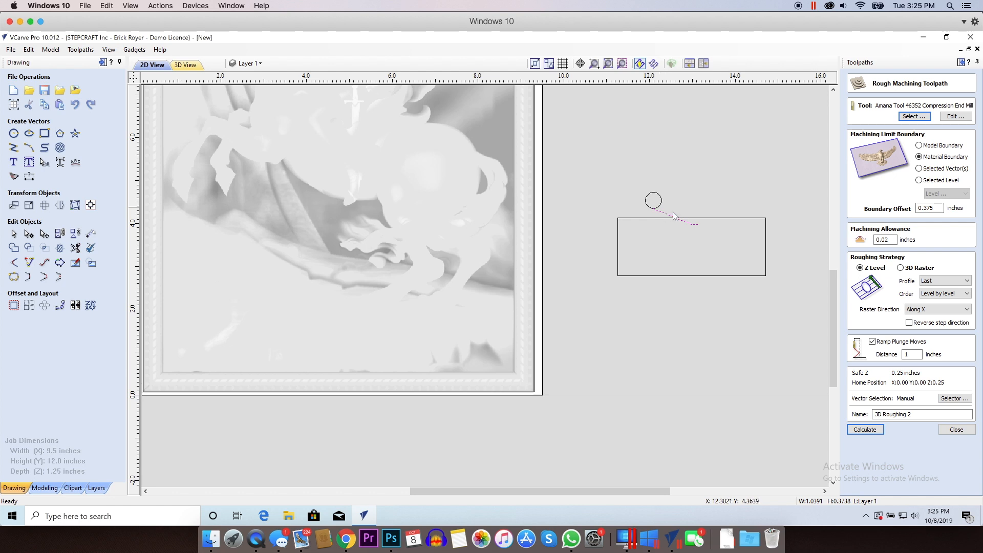
Delete the sloping line, the circle and the rectangle beside the material.
left_click_drag(791, 302, 791, 303)
key("Delete")
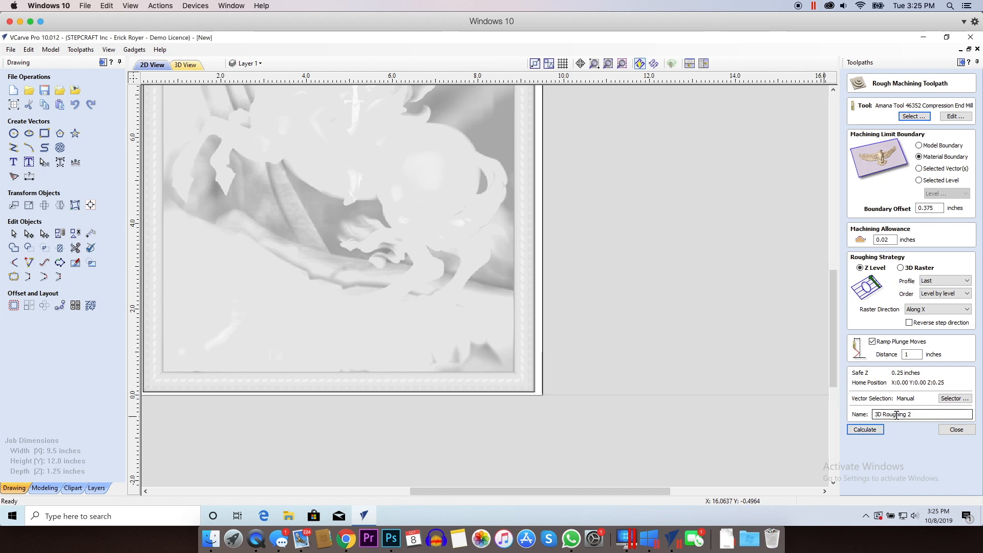
Calculate the 3D roughing toolpath and preview it with the Mahogany material.
left_click_drag(916, 414, 860, 412)
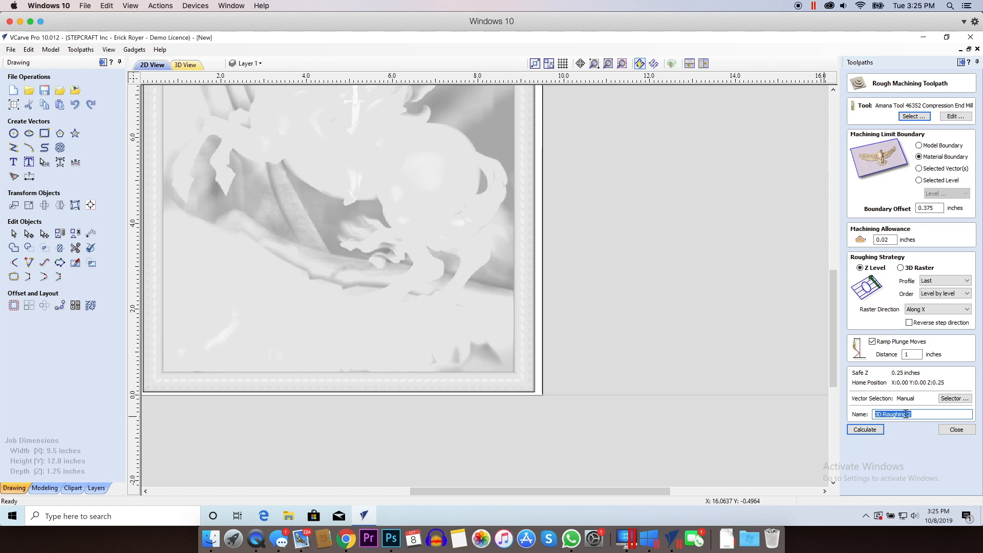
left_click(872, 430)
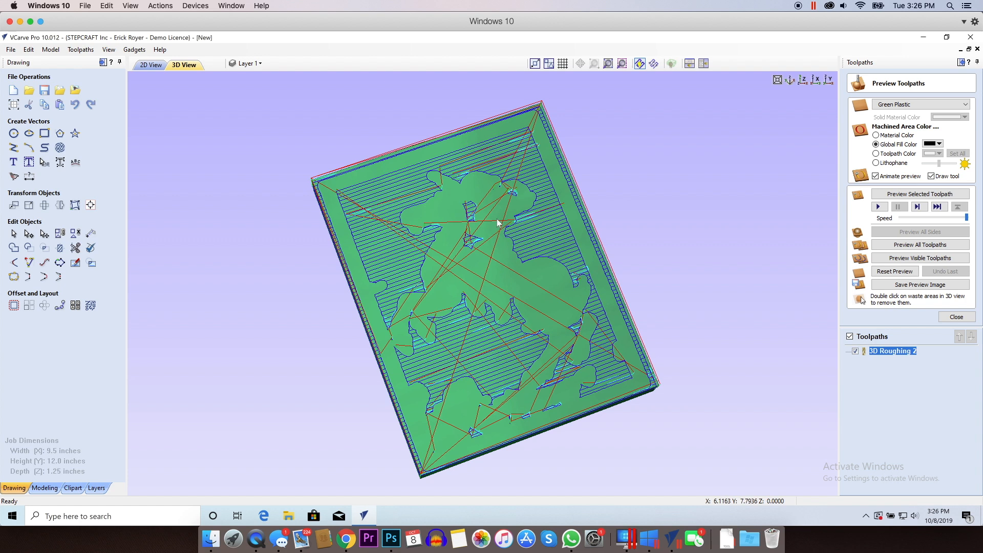
left_click(922, 104)
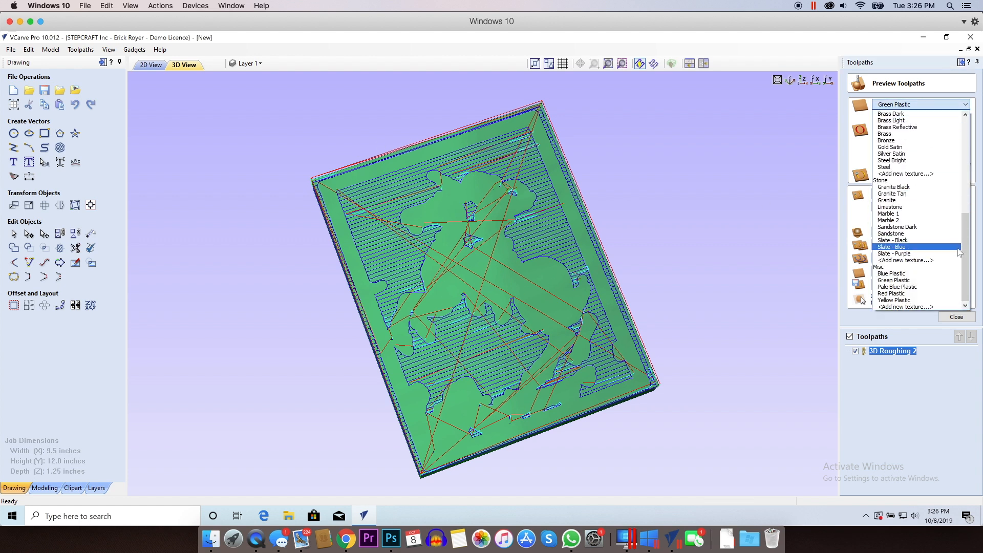
left_click_drag(965, 254, 964, 168)
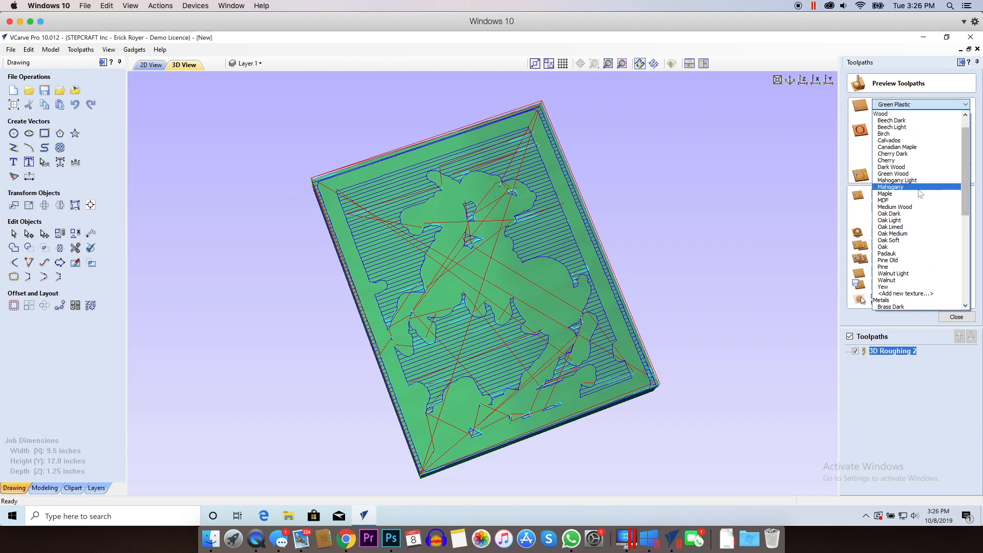
left_click(901, 187)
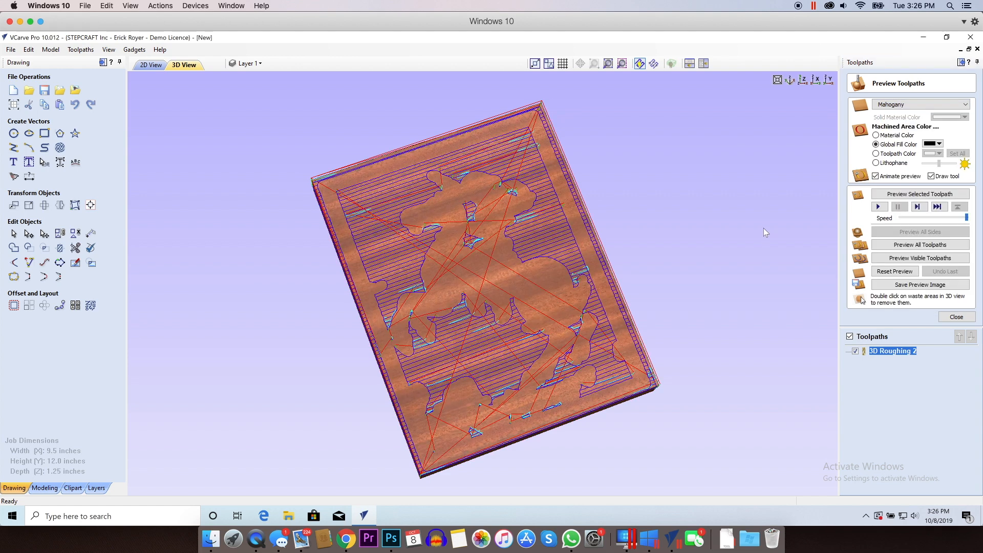
left_click(913, 195)
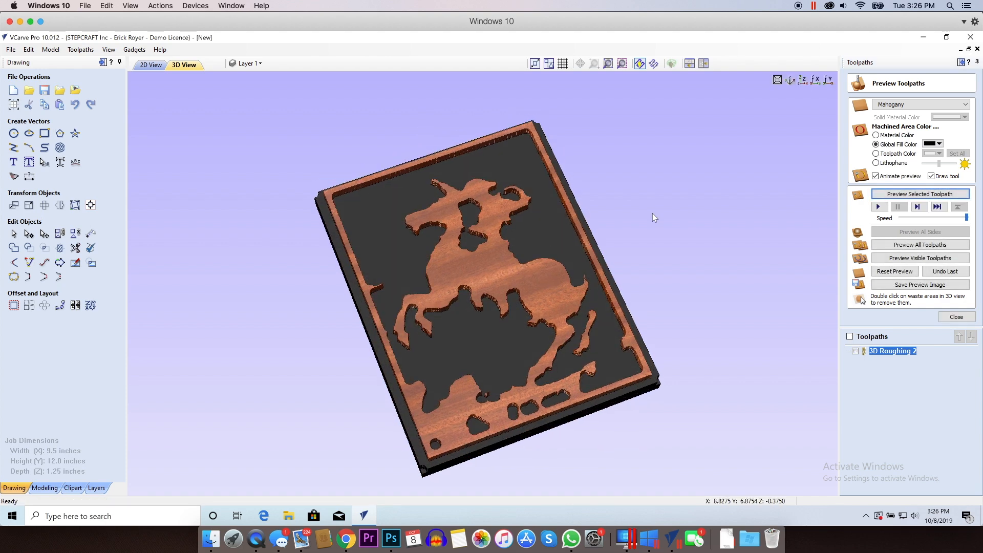
Show the machined areas in the material color and inspect the roughed relief from several angles.
left_click(876, 136)
left_click_drag(543, 252, 503, 208)
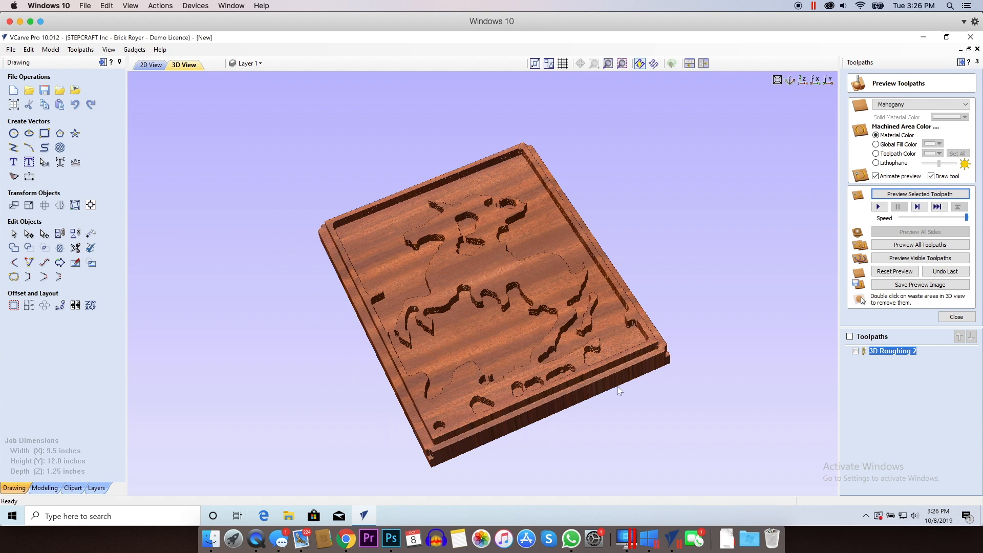
left_click_drag(493, 195, 518, 359)
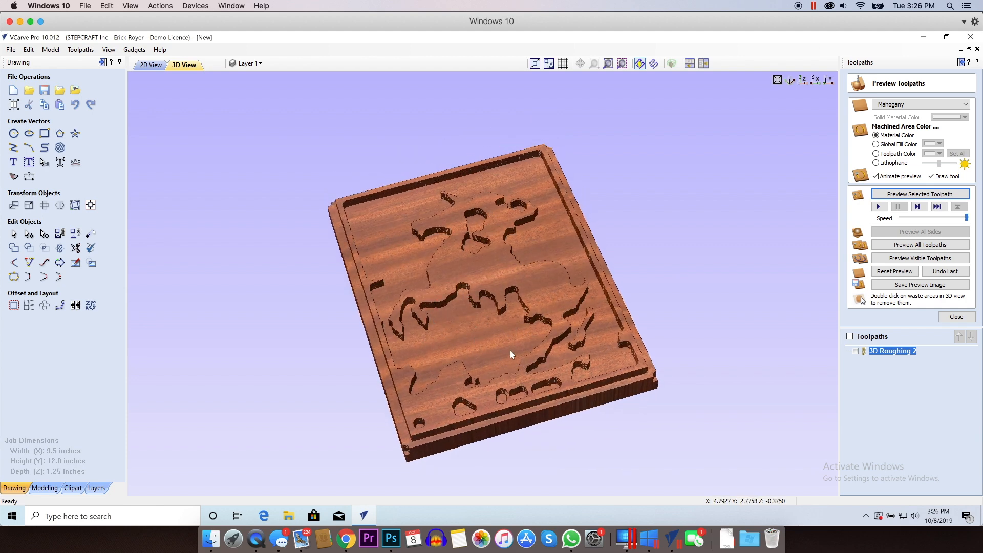
mouse_move(487, 330)
left_mouse_down()
mouse_move(484, 307)
mouse_move(486, 332)
left_mouse_up()
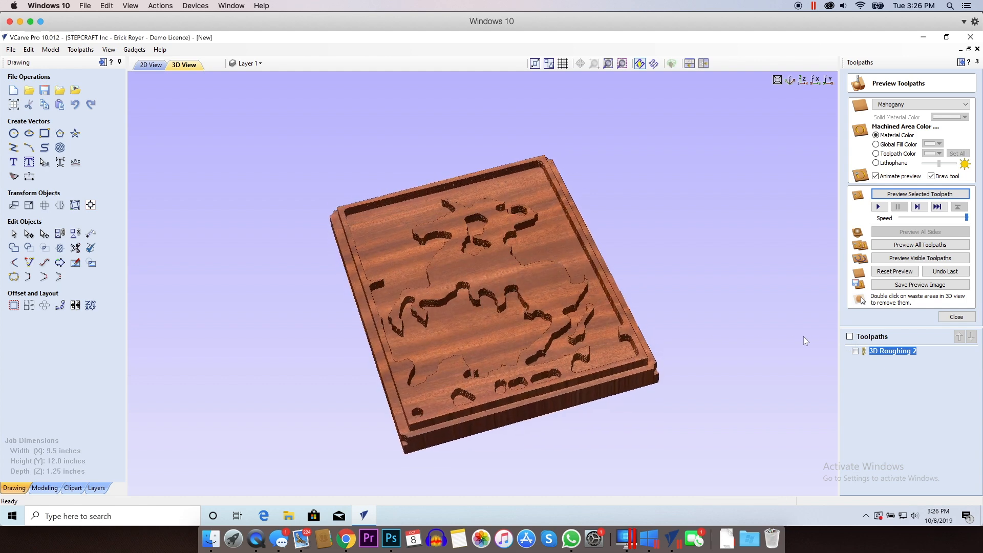
Set the roughing end mill's pass depth to 0.25 inches and recalculate the 3D roughing toolpath.
double_click(865, 352)
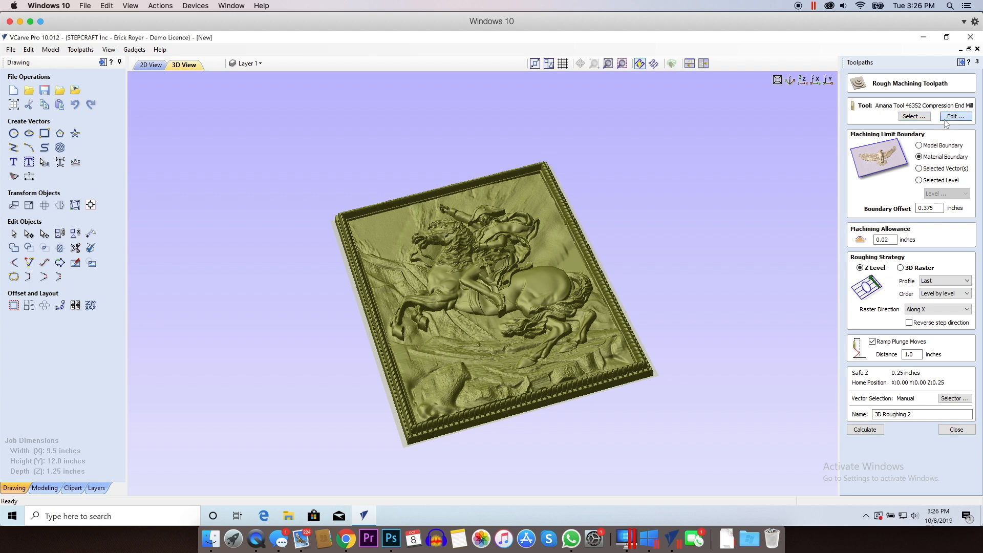
left_click(954, 116)
double_click(476, 278)
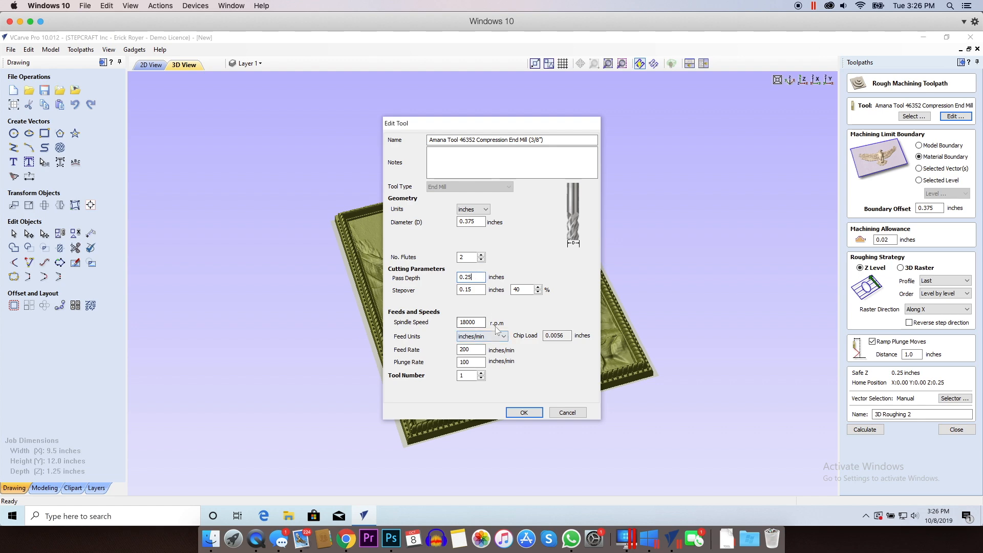
left_click(524, 412)
left_click(859, 430)
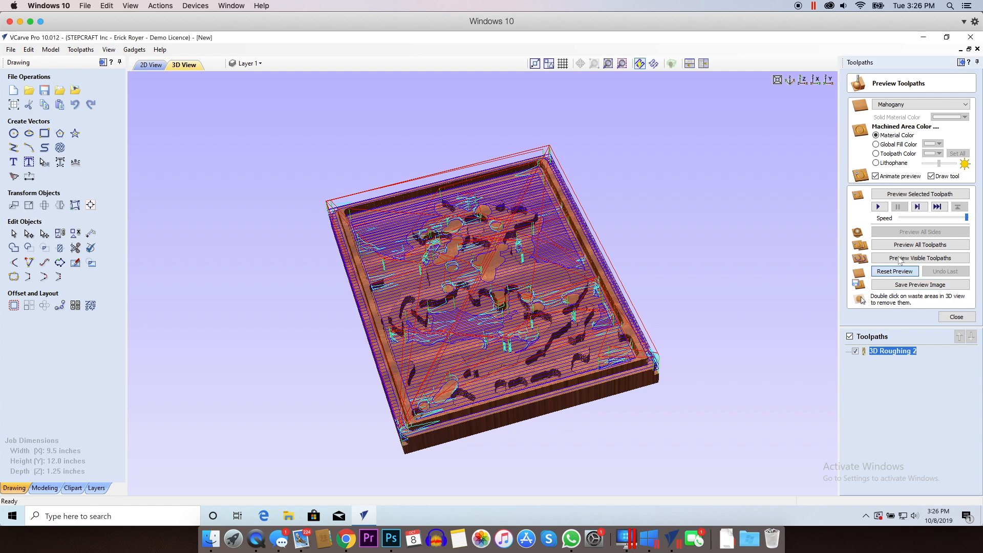
Preview the recalculated roughing toolpath and examine the stepped cut levels from several angles.
left_click(899, 190)
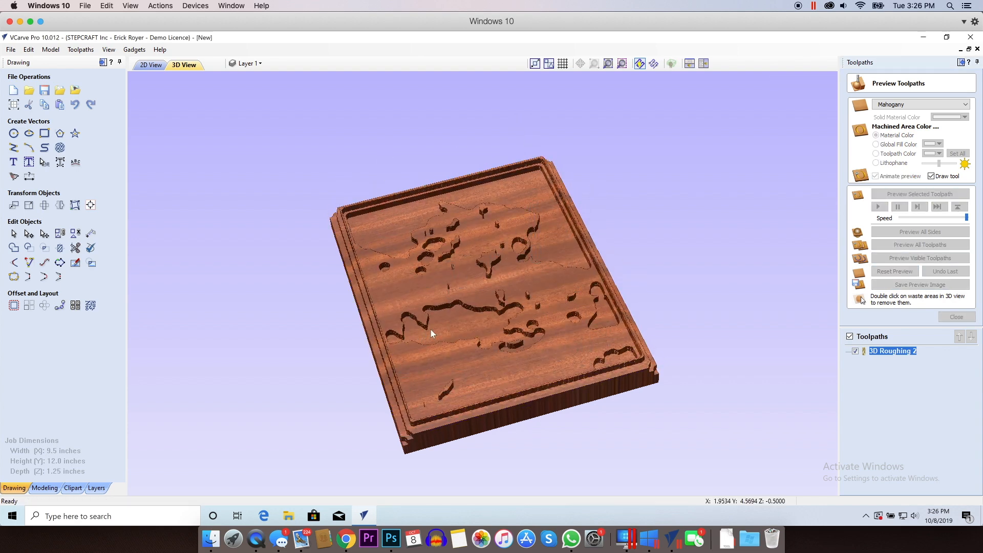
left_click_drag(488, 331, 527, 353)
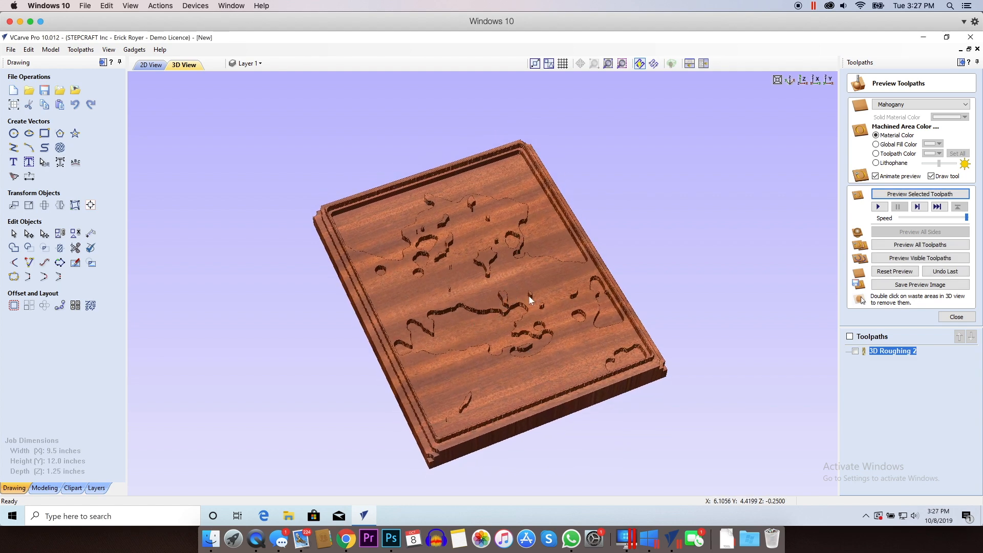
mouse_move(511, 307)
left_mouse_down()
mouse_move(503, 258)
mouse_move(514, 321)
left_mouse_up()
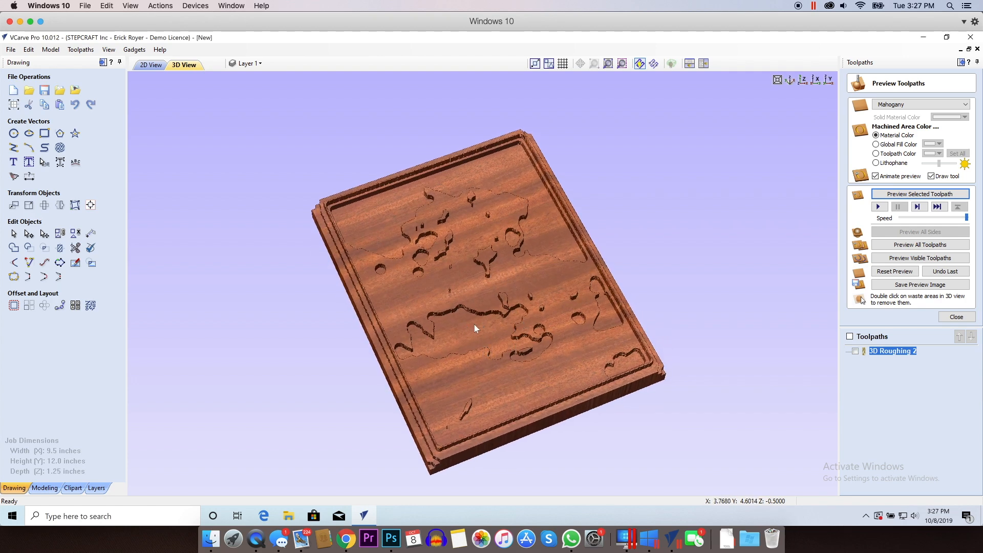
left_click_drag(535, 302, 533, 284)
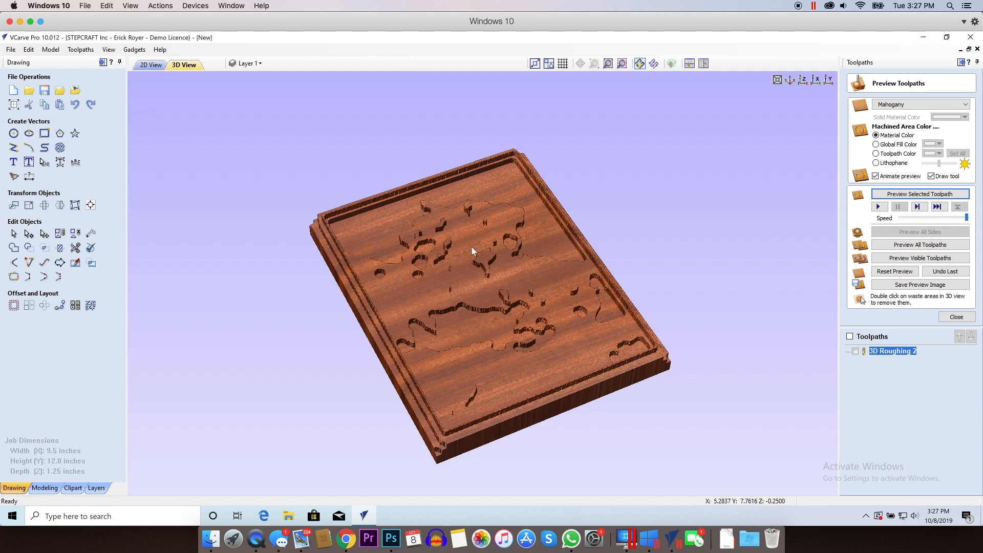
left_click_drag(508, 320, 480, 298)
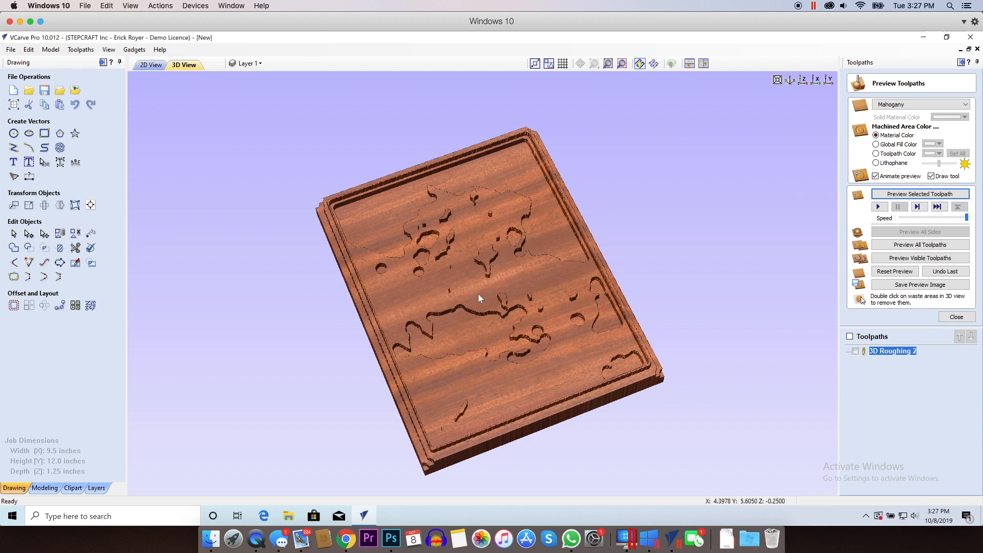
mouse_move(478, 295)
left_mouse_down()
mouse_move(454, 288)
mouse_move(445, 244)
mouse_move(444, 295)
mouse_move(488, 310)
left_mouse_up()
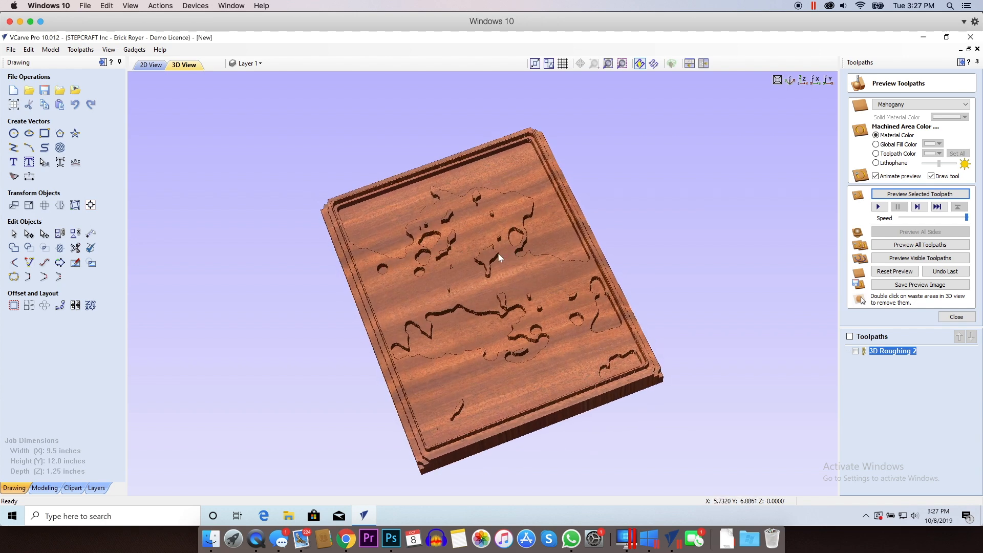
left_click_drag(542, 358, 449, 319)
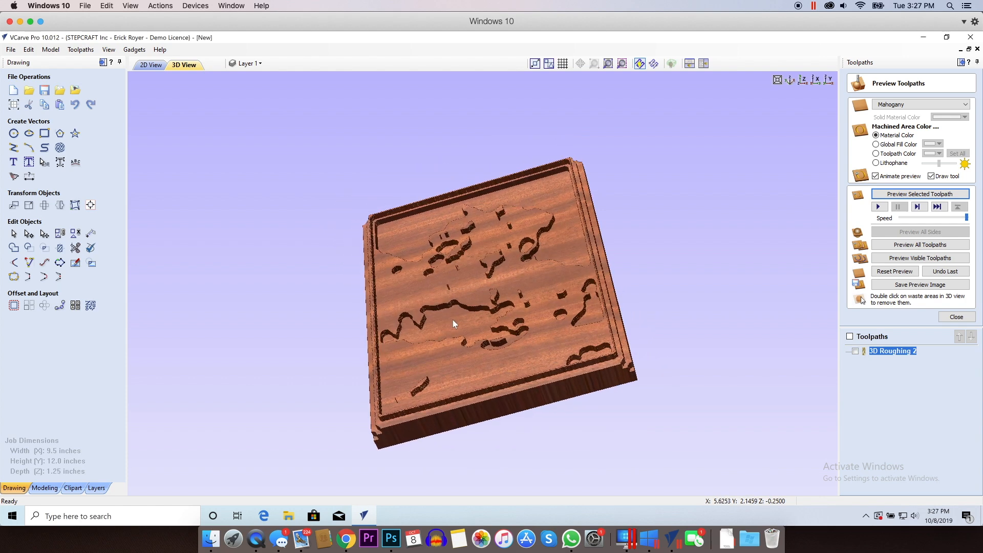
left_click_drag(519, 274, 504, 306)
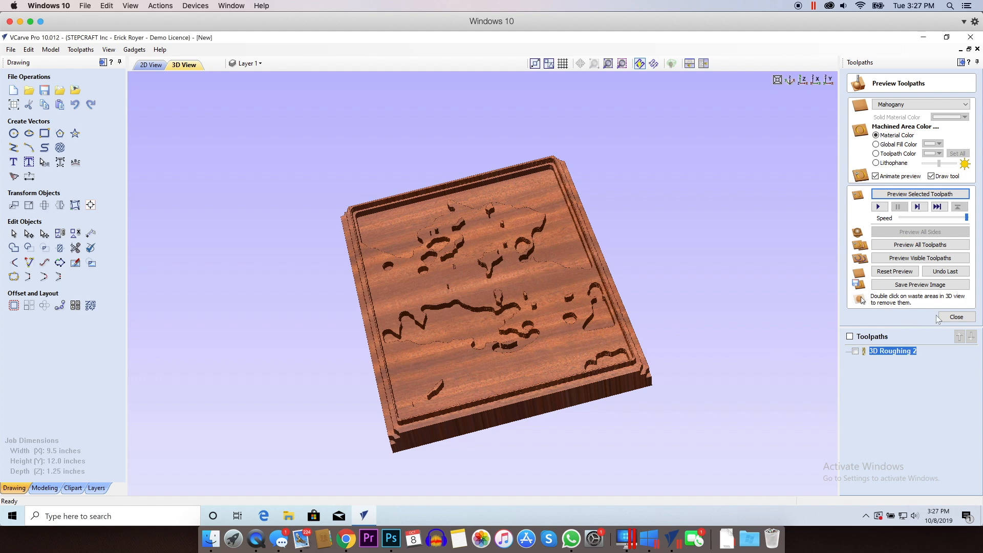
left_click(956, 317)
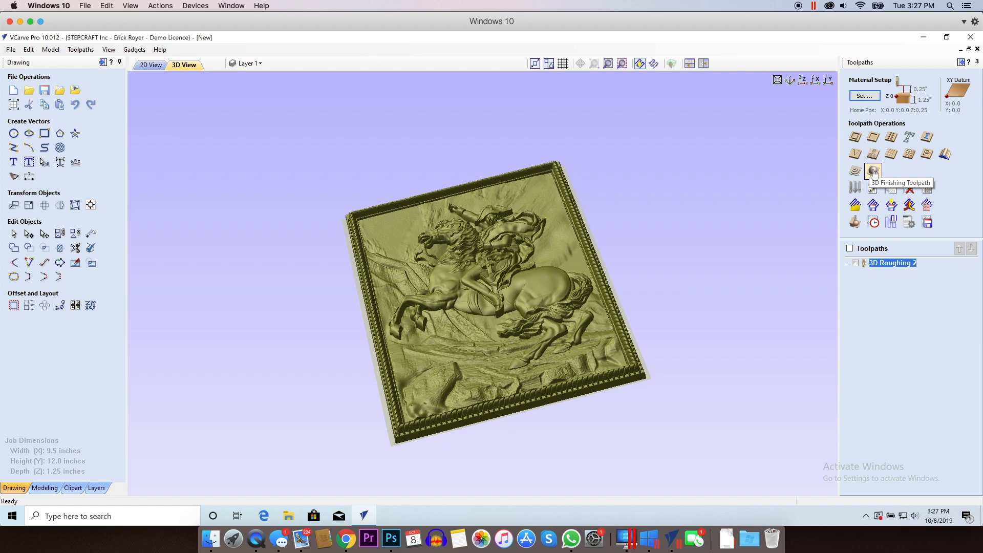
Start a 3D finishing toolpath and set the Amana 46286 tapered ball nose to 18000 rpm with a feed rate of 150 inches/min.
left_click(874, 173)
left_click(912, 117)
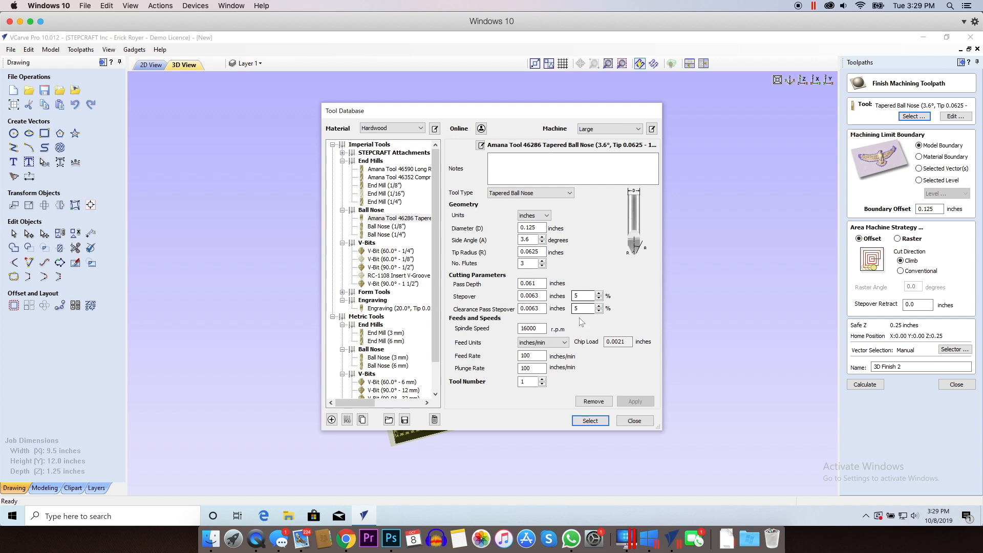
double_click(530, 328)
type("18000")
left_click(543, 355)
left_click_drag(543, 355, 505, 356)
type("150")
left_click(629, 341)
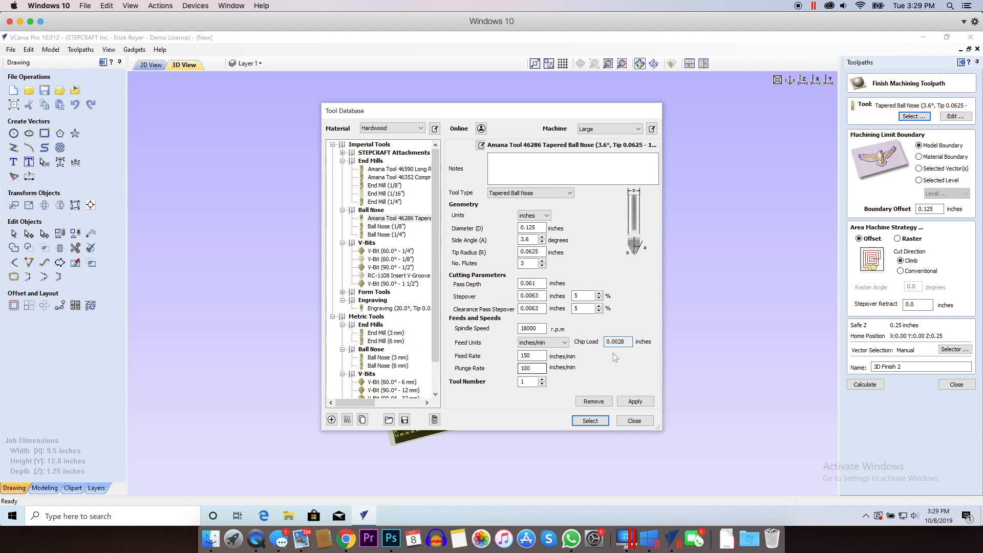
Set the tapered ball nose's plunge rate to 150 inches/min, save the tool changes and use it for the finishing toolpath.
left_click_drag(530, 370, 516, 371)
type("150")
double_click(534, 368)
left_click(635, 402)
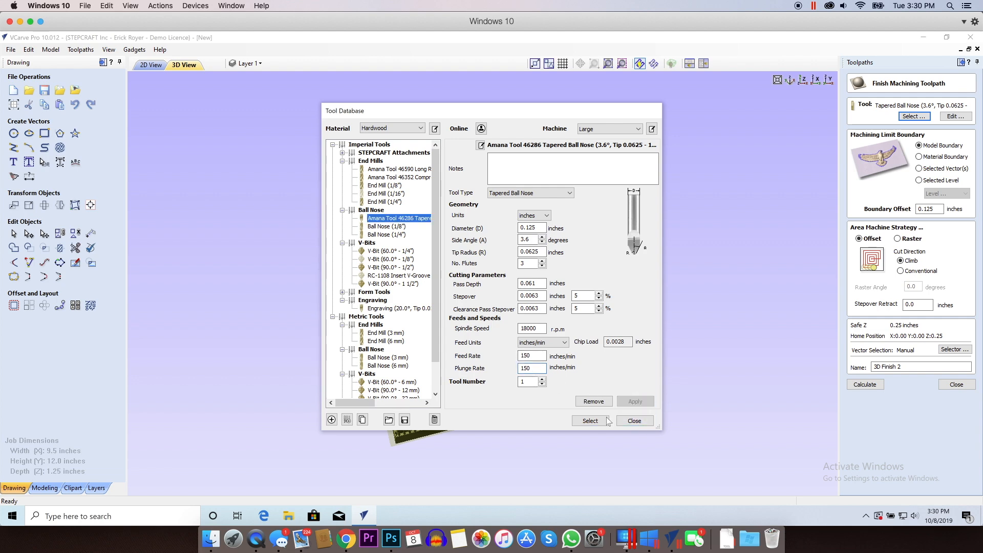
left_click(606, 420)
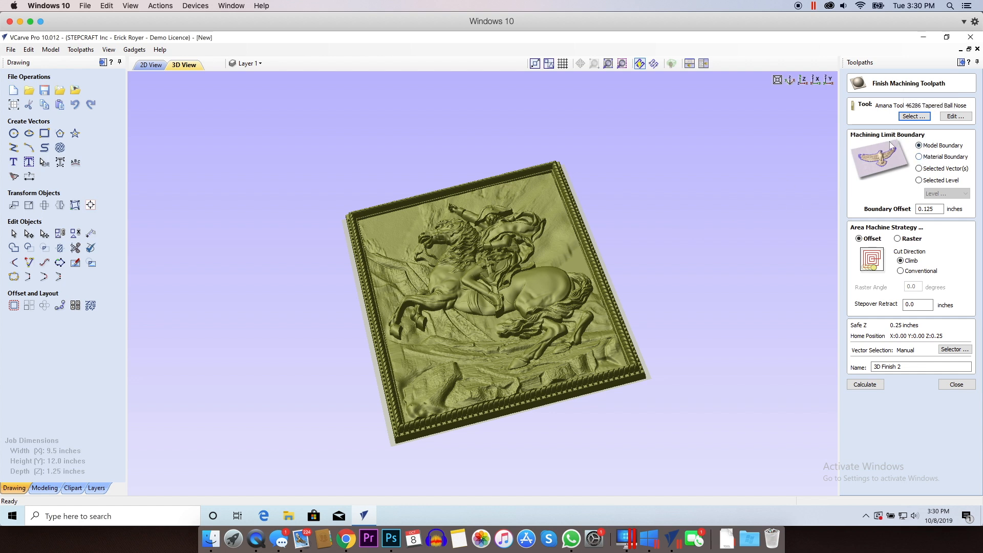
Limit the finishing toolpath to the material boundary with a 0.15-inch offset, and use the Raster strategy.
left_click(919, 156)
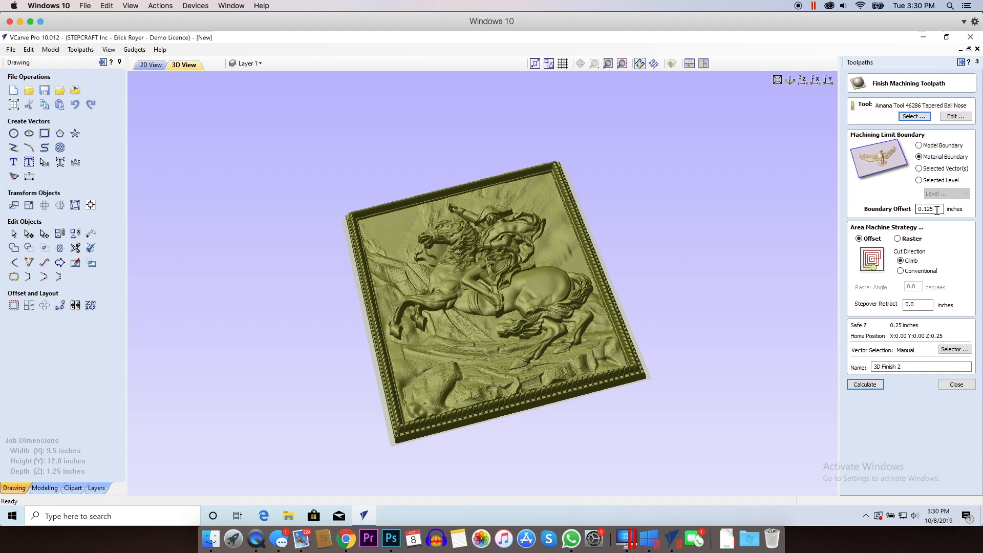
left_click_drag(937, 210, 931, 209)
type("5")
left_click(898, 239)
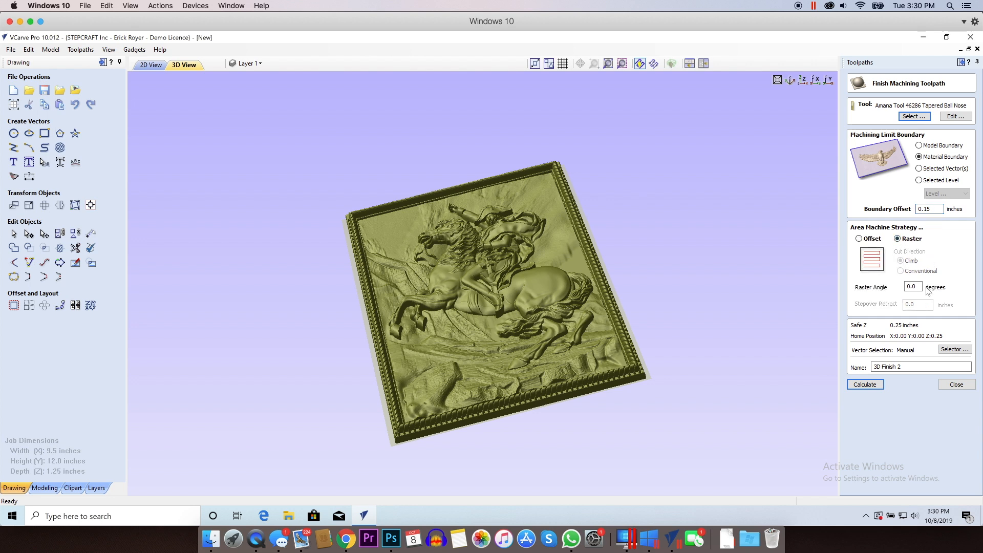
Calculate the 3D finishing toolpath and preview its cut on the roughed relief.
left_click(867, 384)
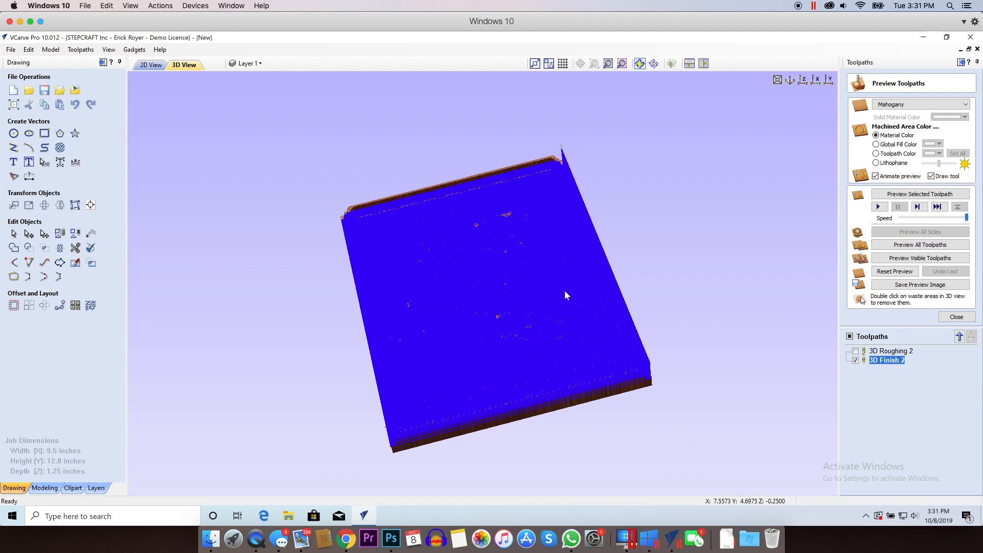
left_click_drag(555, 358, 785, 373)
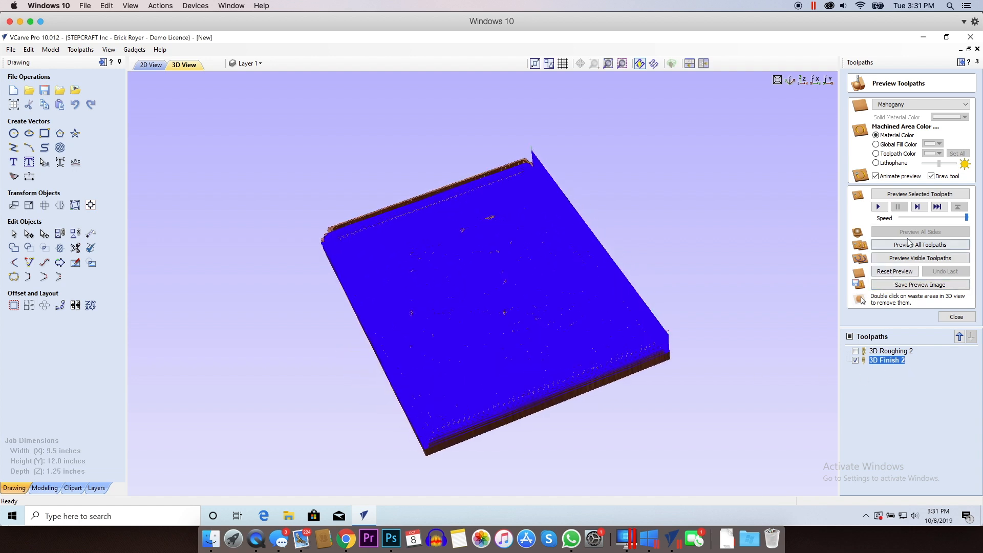
left_click(893, 194)
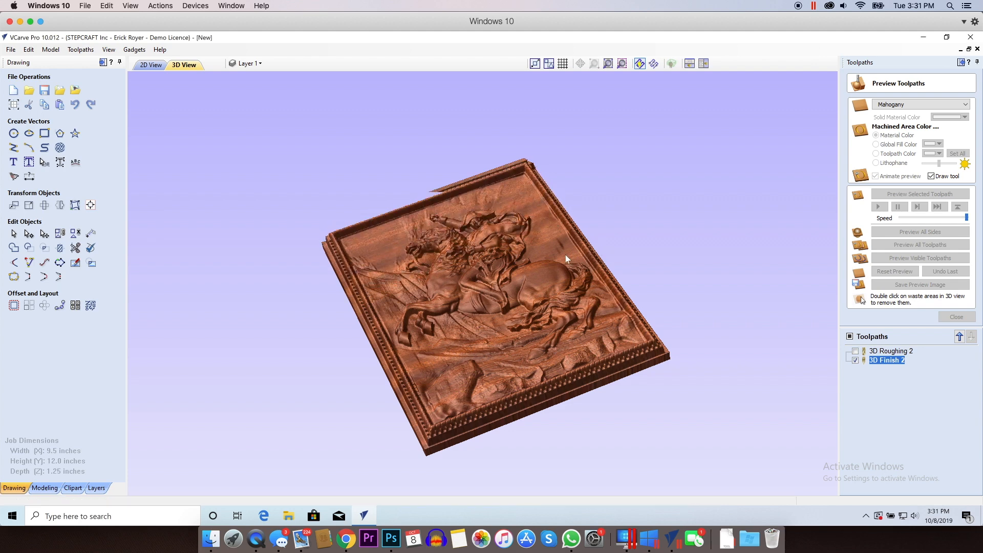
Examine the finished relief preview from several angles and up close to judge its carved detail.
left_click_drag(530, 311, 504, 230)
scroll(471, 229, "up", 4)
scroll(504, 230, "down", 5)
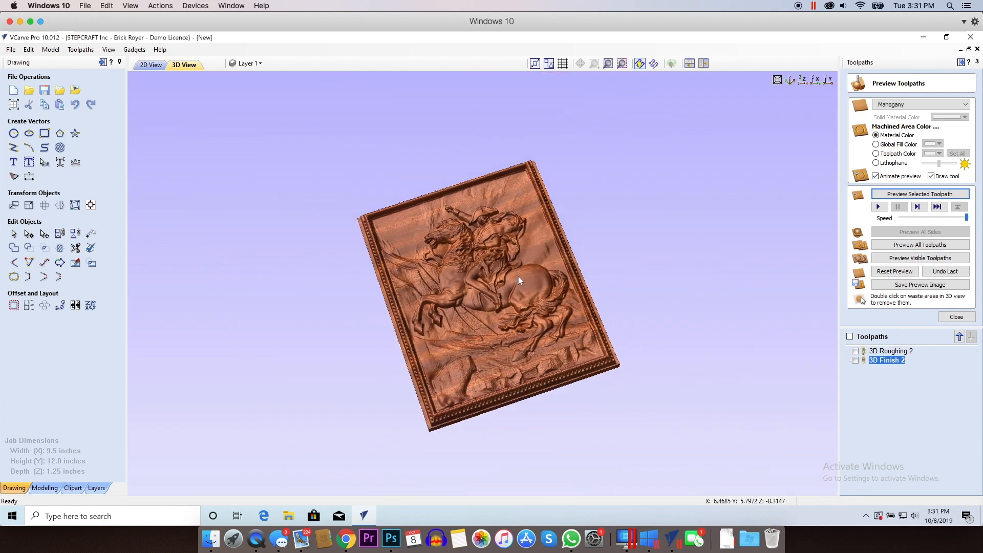
left_click_drag(502, 261, 541, 315)
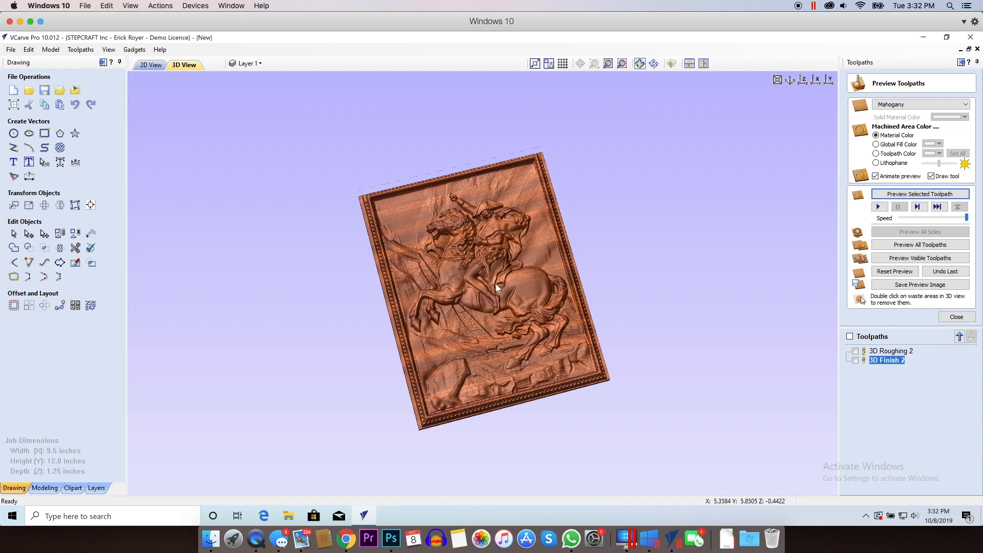
scroll(496, 279, "up", 3)
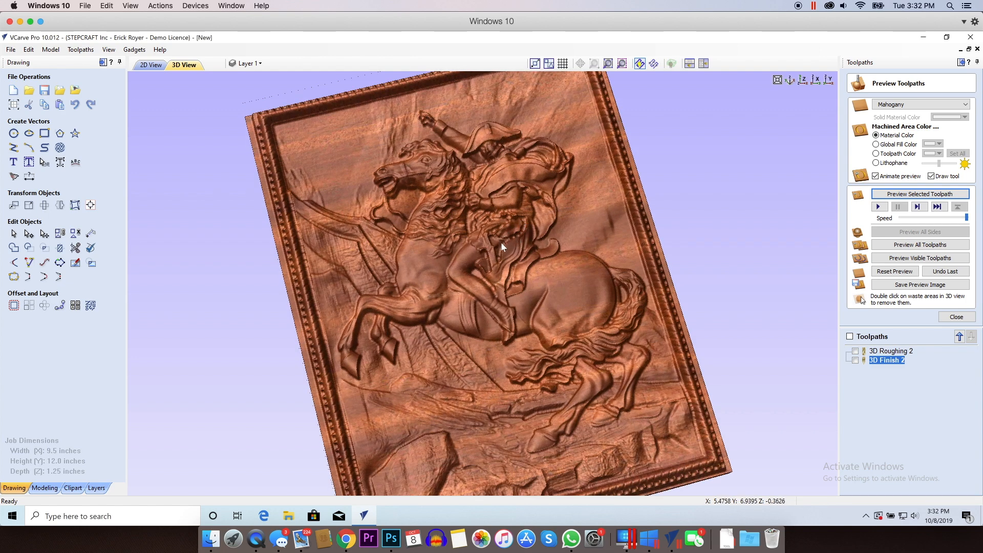
scroll(505, 276, "down", 3)
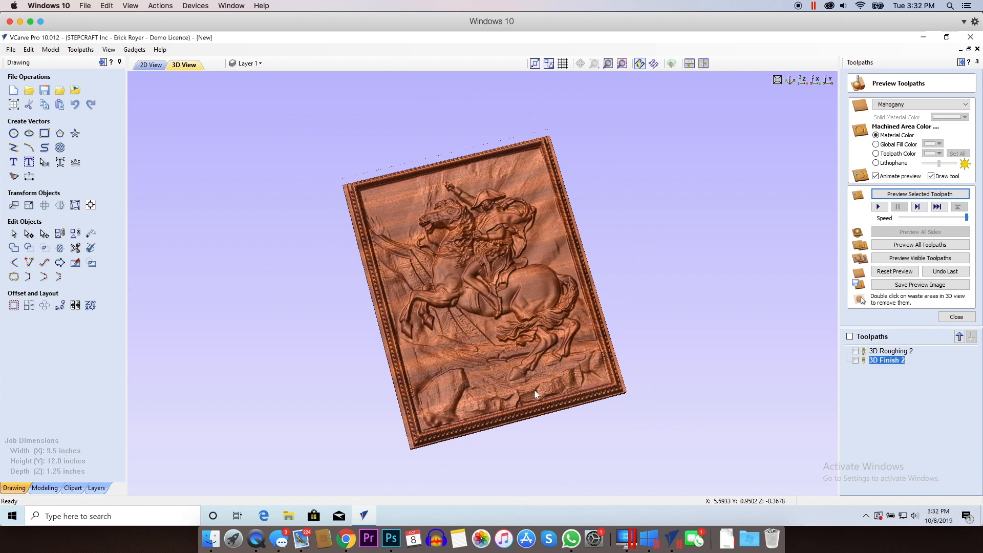
left_click_drag(486, 283, 354, 330)
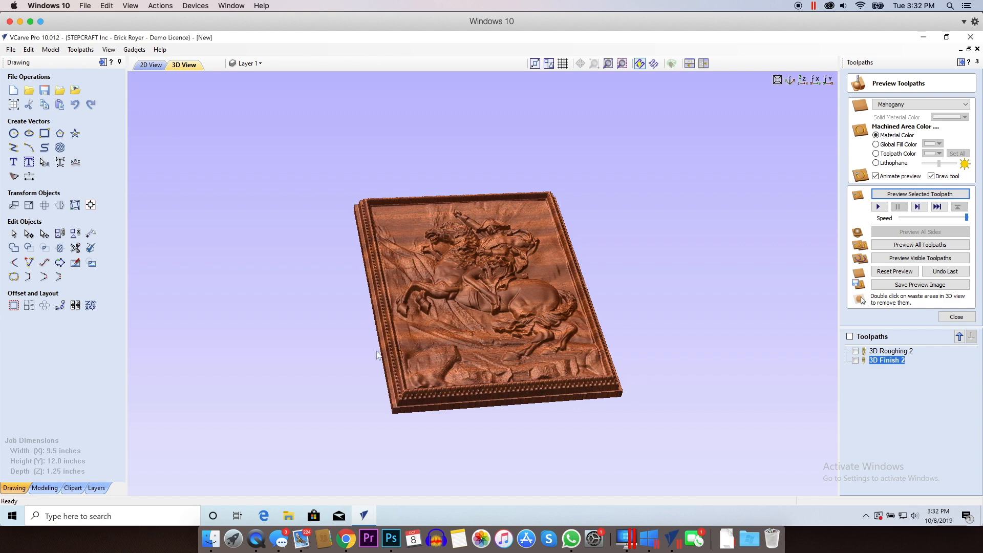
scroll(385, 351, "up", 4)
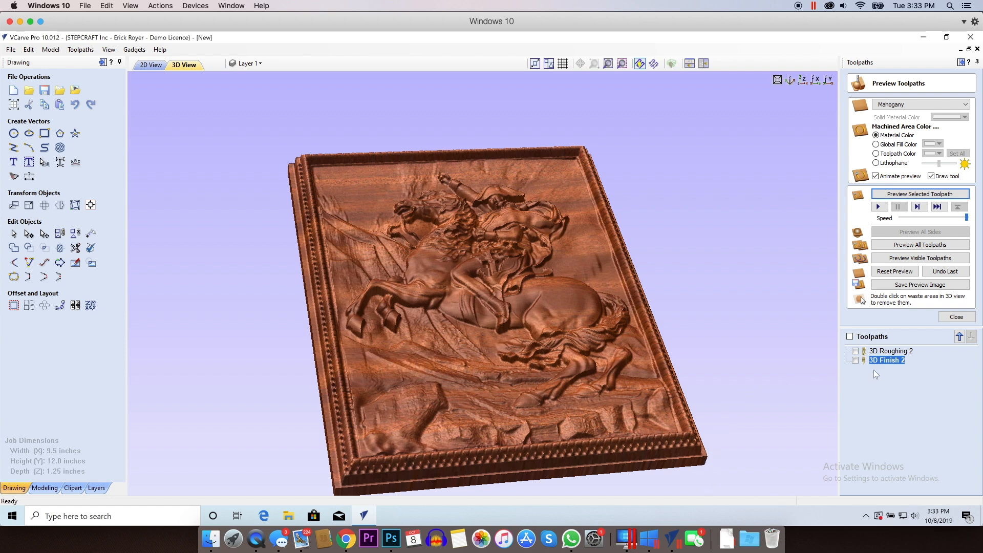
Leave the preview, select the relief's outer border vector in the 2D view and start a 2D profile toolpath.
left_click(955, 318)
left_click(150, 65)
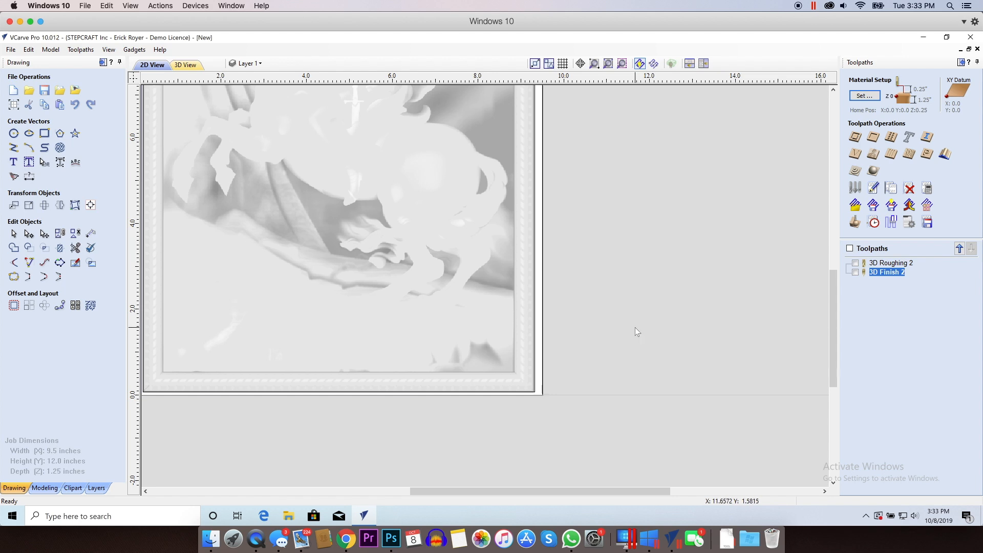
scroll(634, 327, "up", 5)
scroll(634, 327, "down", 5)
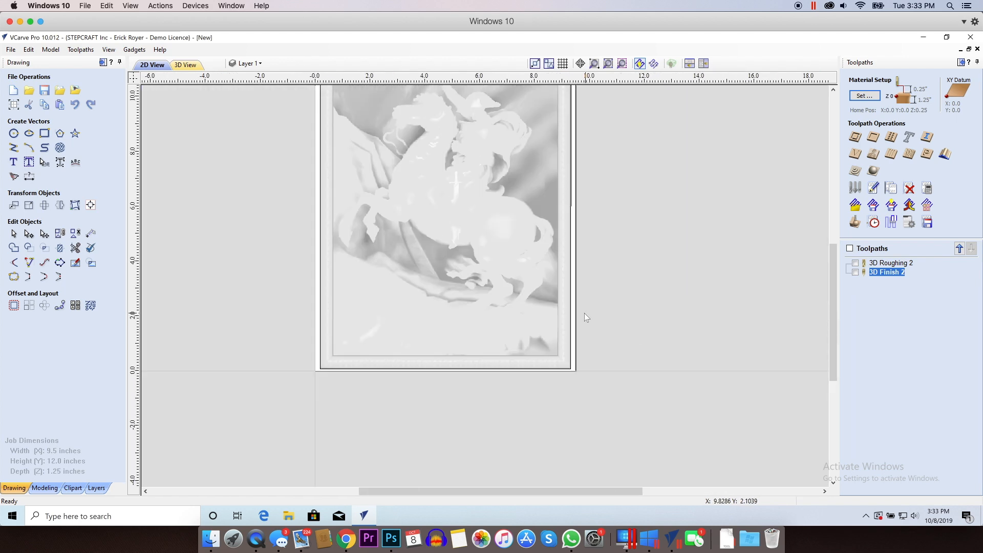
left_click(577, 327)
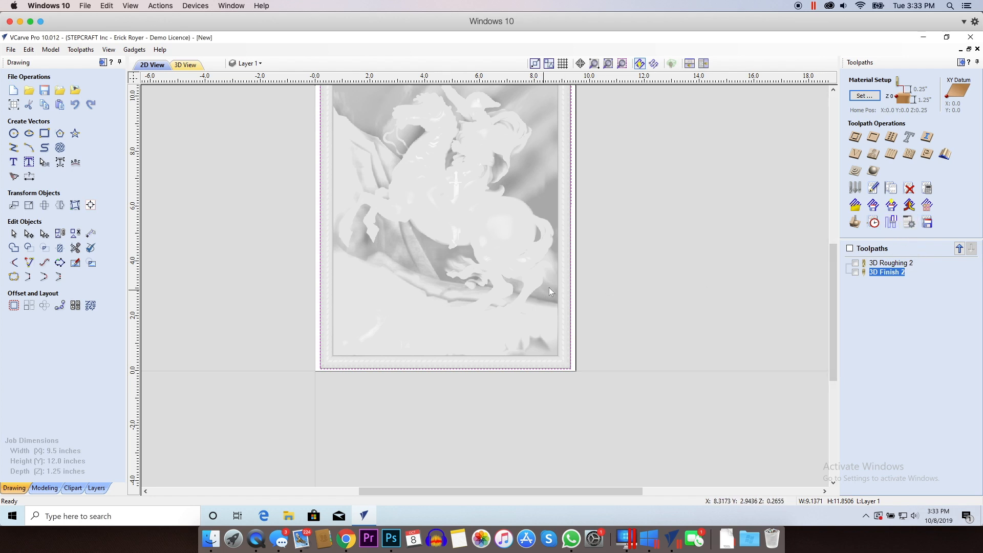
left_click(855, 137)
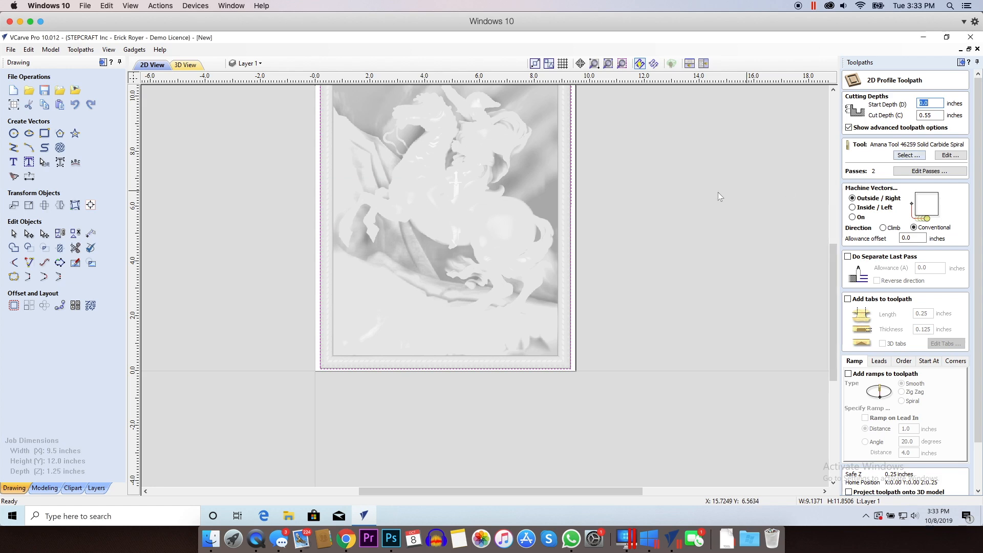
Use the Amana Tool 46590 Long Reach End Mill (1/4") for the profile toolpath.
left_click(908, 155)
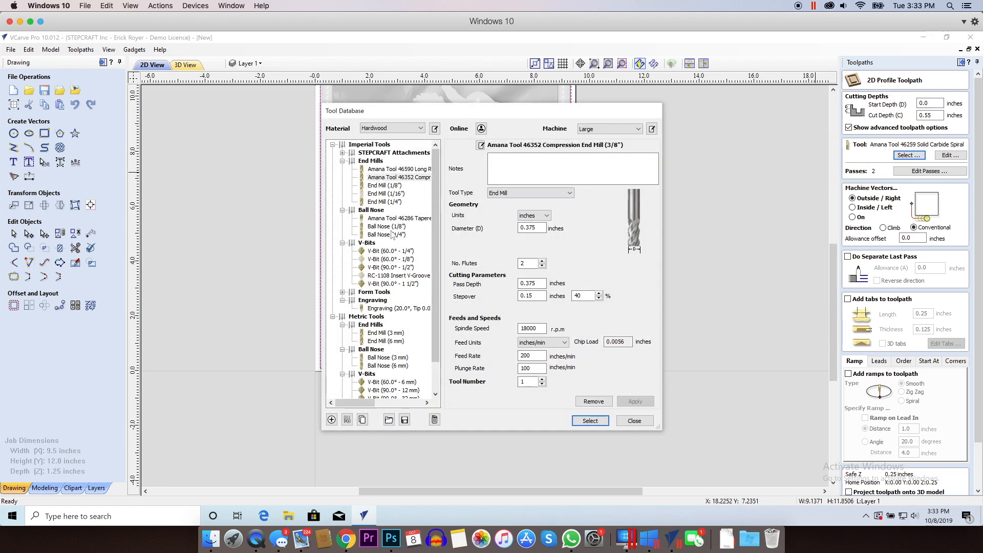
left_click(412, 169)
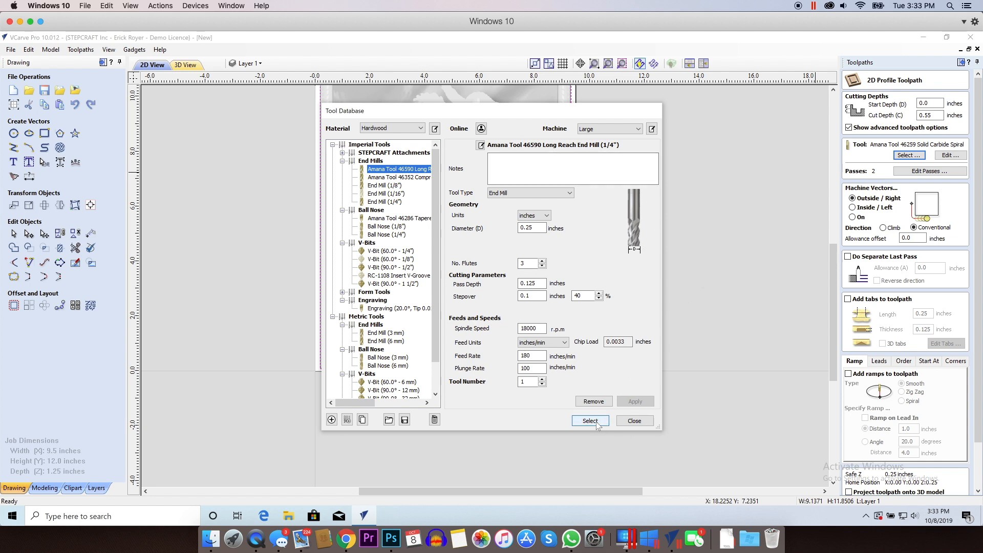
double_click(609, 342)
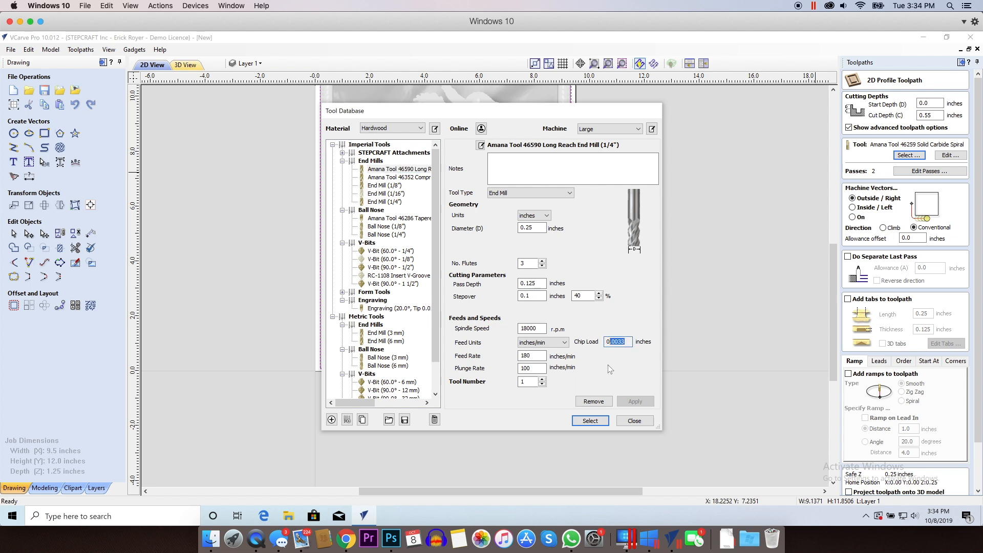
left_click(535, 356)
left_click(589, 420)
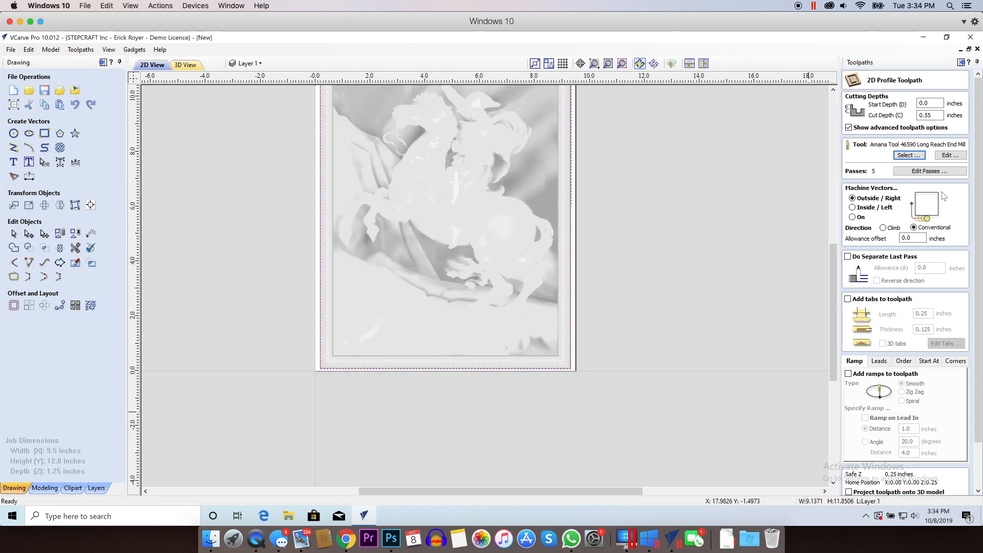
Set the profile toolpath's start depth to 0.5 inches and its cut depth to 0.752 inches.
left_click_drag(932, 115, 917, 121)
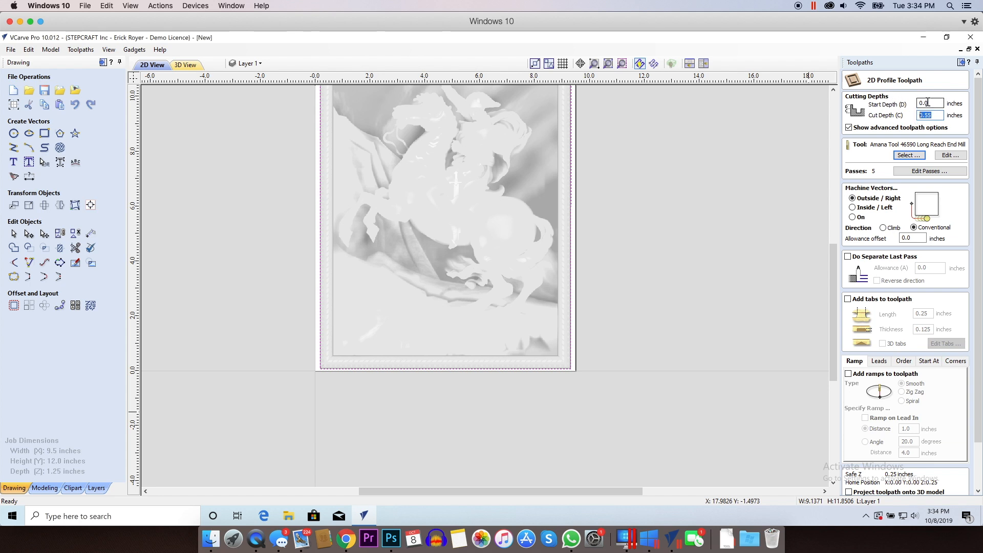
left_click_drag(929, 102, 918, 103)
type(".375")
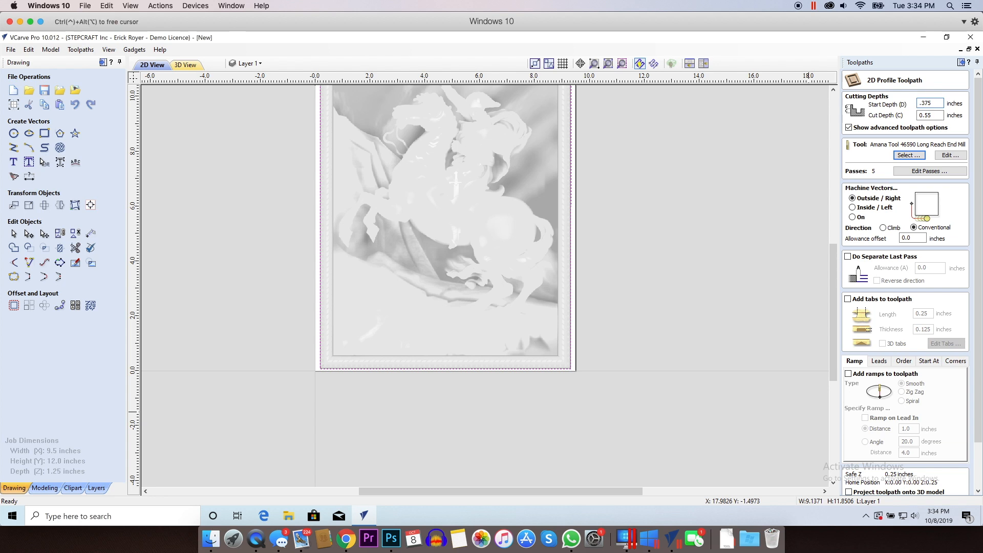
left_click_drag(932, 118, 926, 118)
type("55")
key("shift+Tab")
type(".5")
left_click_drag(931, 116, 922, 116)
type("75")
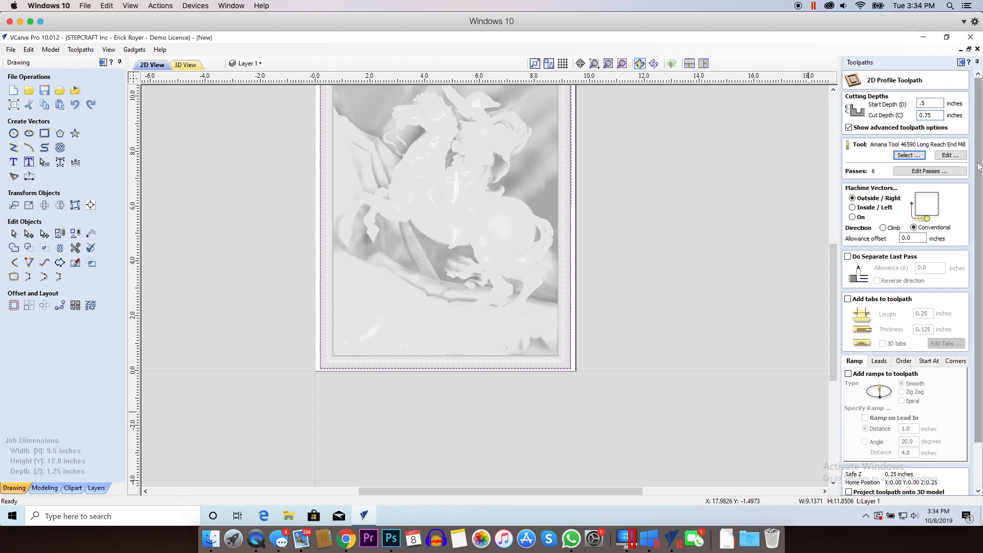
type("2")
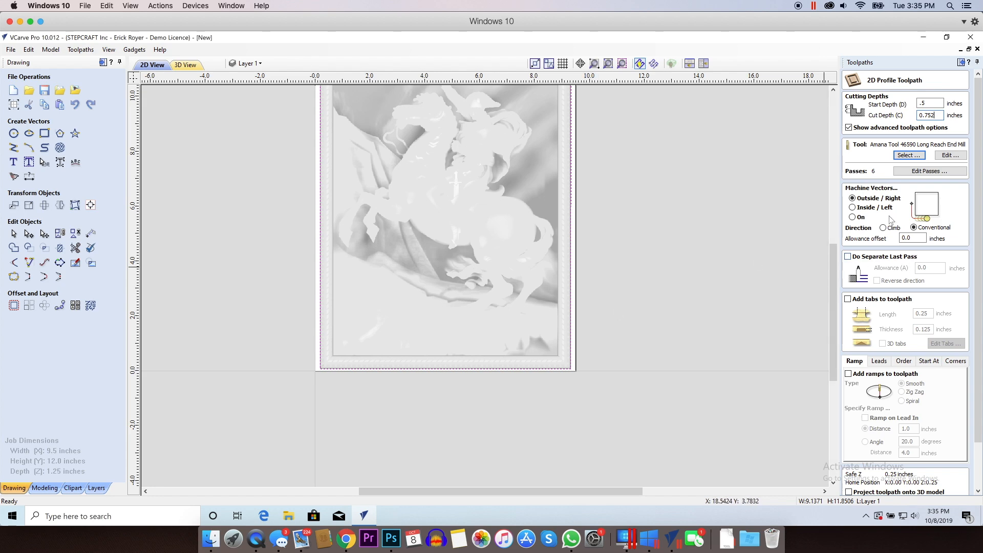
Give the profile toolpath a last pass thickness of 0.04 inches and accept the pass depths.
left_click(917, 172)
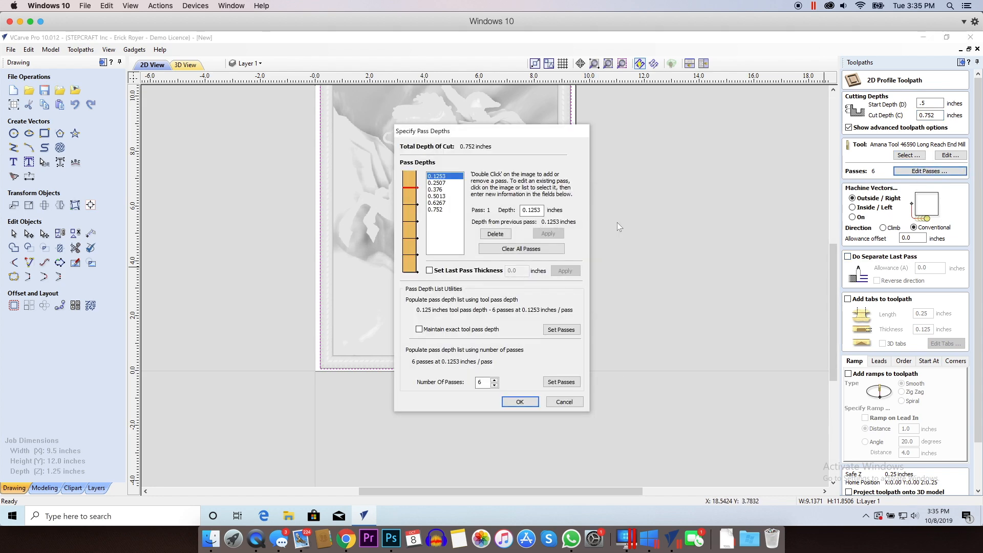
left_click(429, 270)
left_click(519, 271)
type("40")
key("BackSpace")
type("4")
left_click(571, 274)
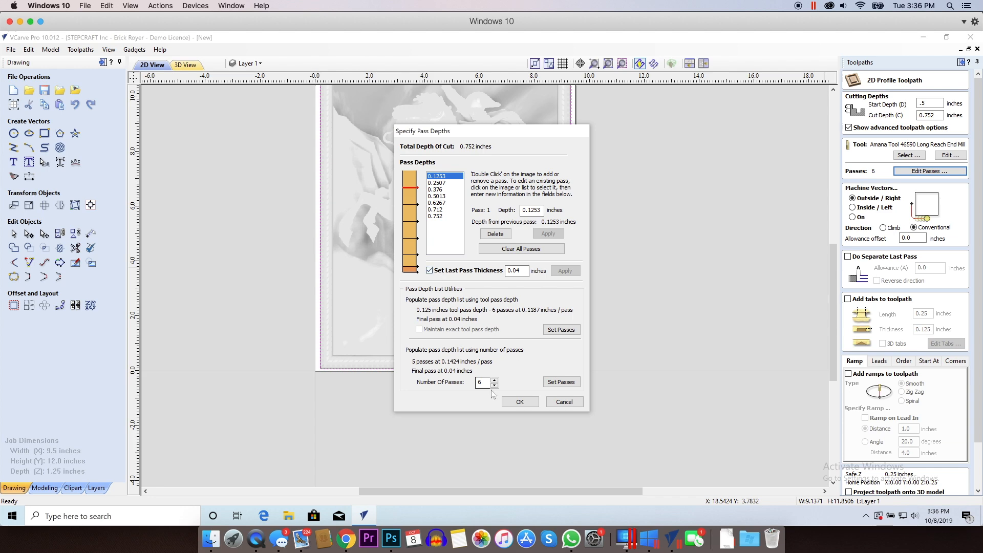
left_click(520, 402)
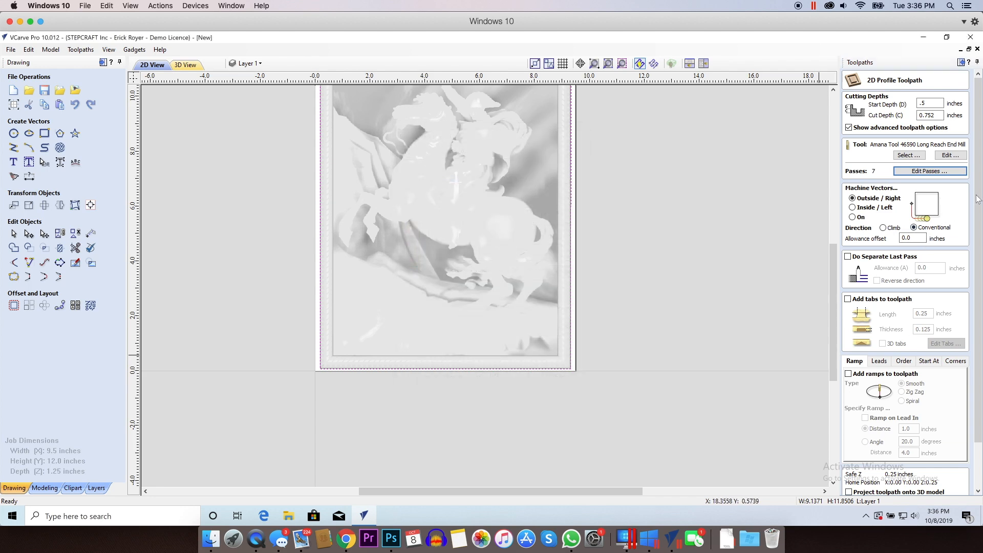
Add smooth ramps to the profile toolpath and calculate it, accepting that the tool cuts through the material.
scroll(974, 199, "down", 2)
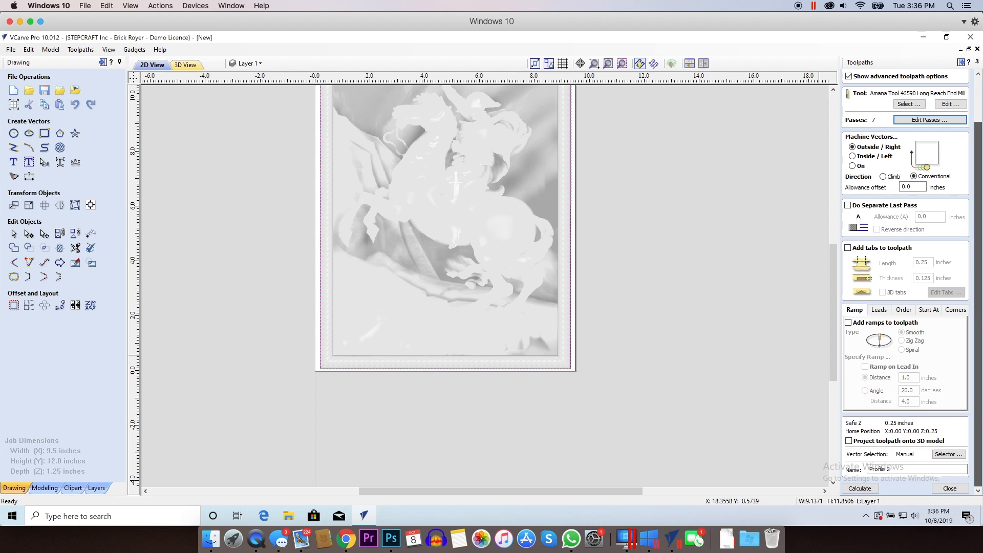
left_click(848, 322)
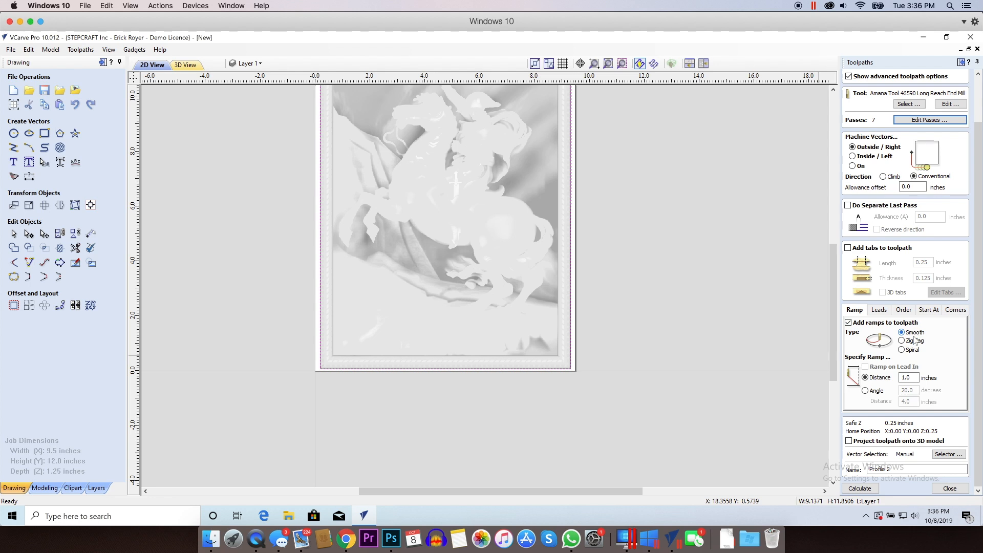
left_click(860, 488)
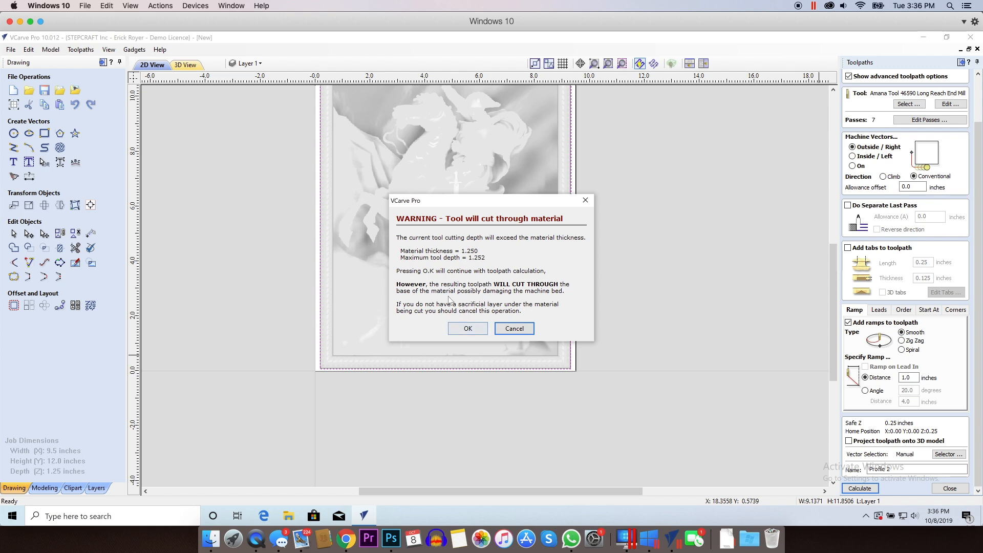
left_click(467, 329)
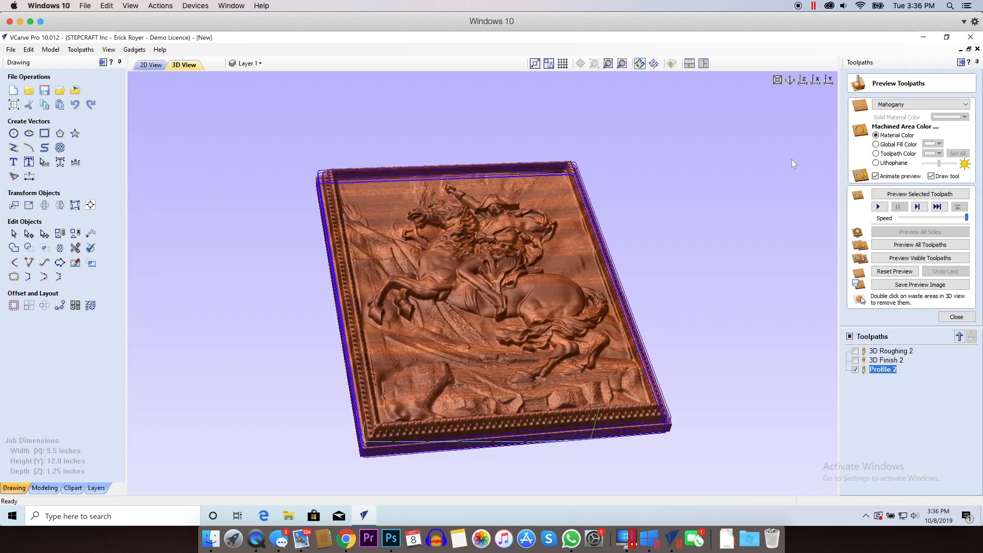
Preview the profile cutout on the carved relief and inspect its edges from several angles.
left_click(905, 195)
left_click_drag(358, 397, 578, 306)
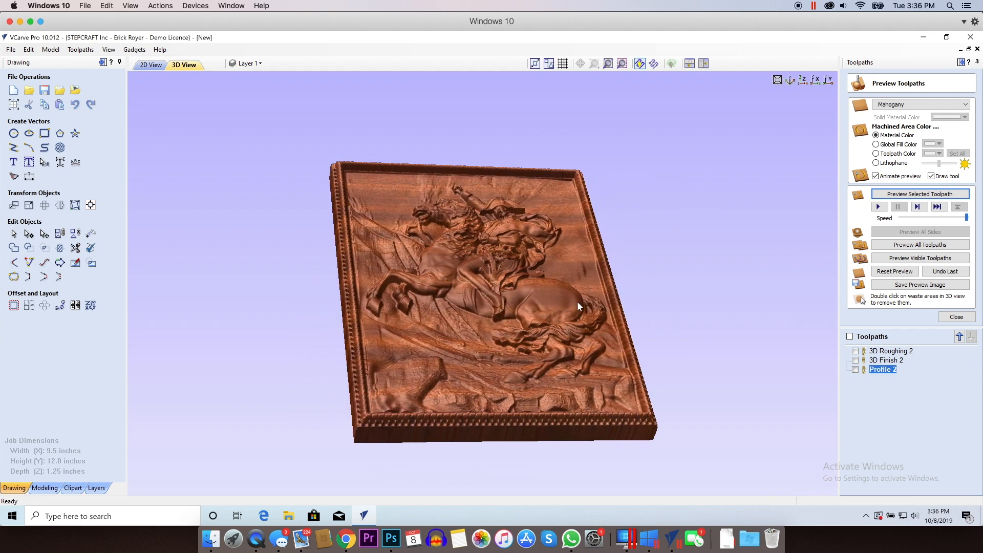
left_click_drag(423, 263, 453, 297)
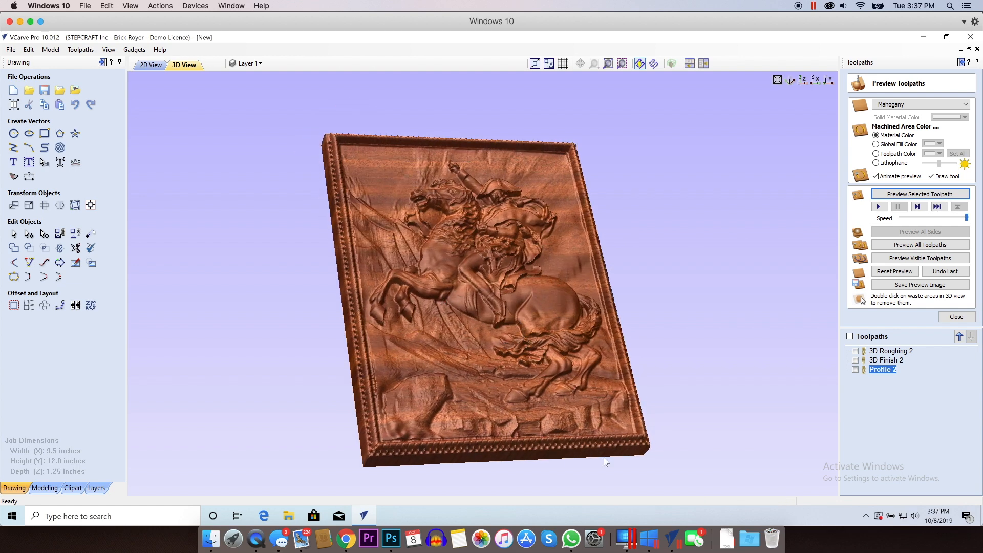
left_click_drag(583, 371, 578, 395)
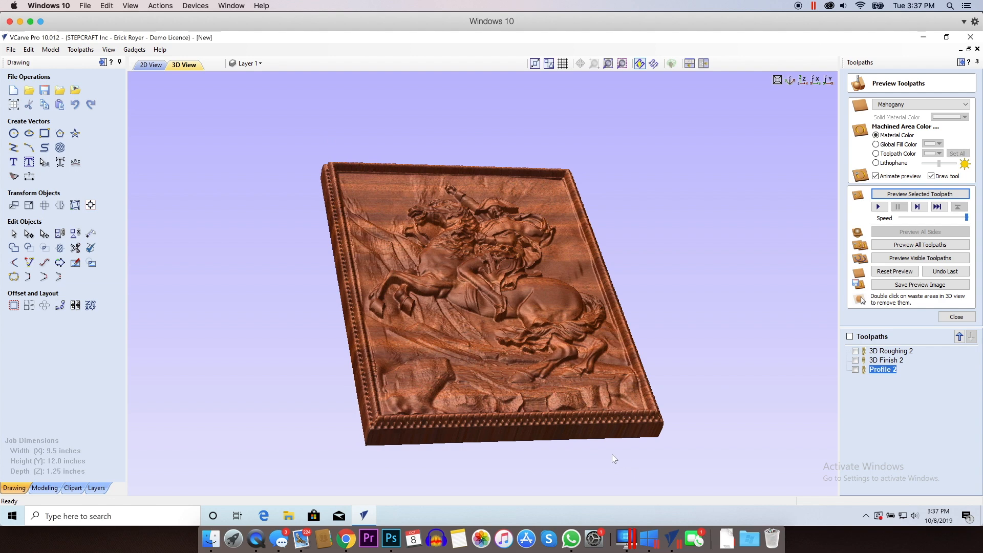
Reopen the Profile 2 toolpath and add tabs with a length of 0.375 inches and a thickness of 0.2 inches.
double_click(881, 370)
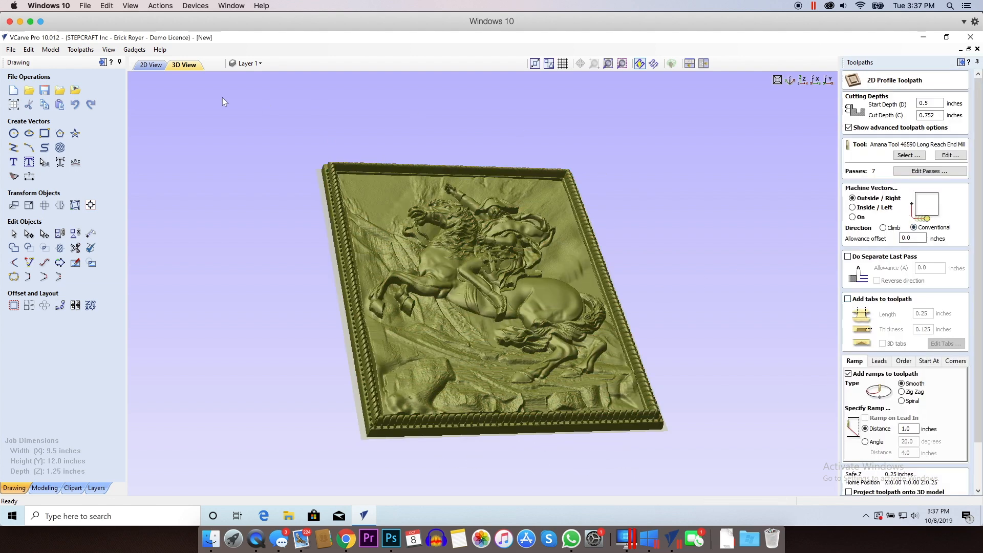
left_click(150, 65)
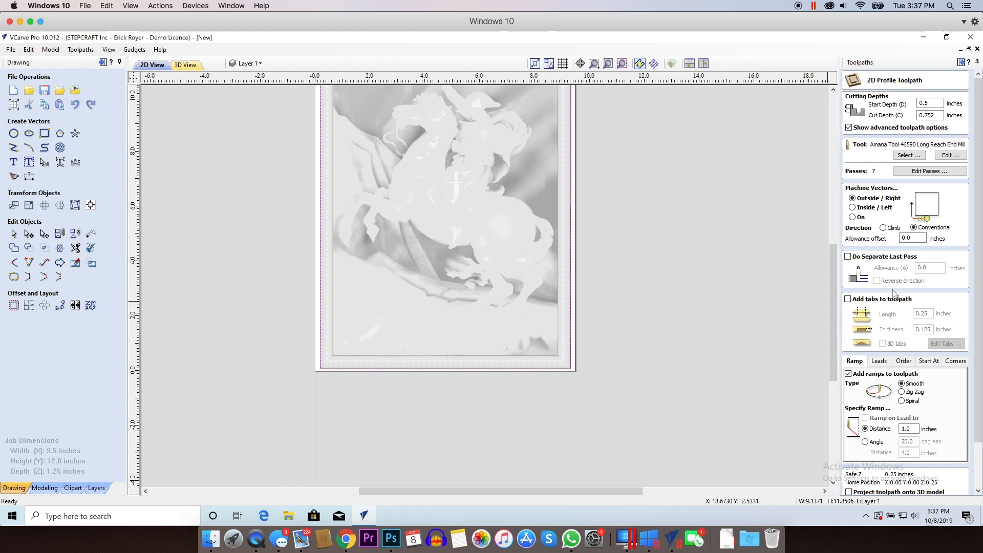
left_click(847, 299)
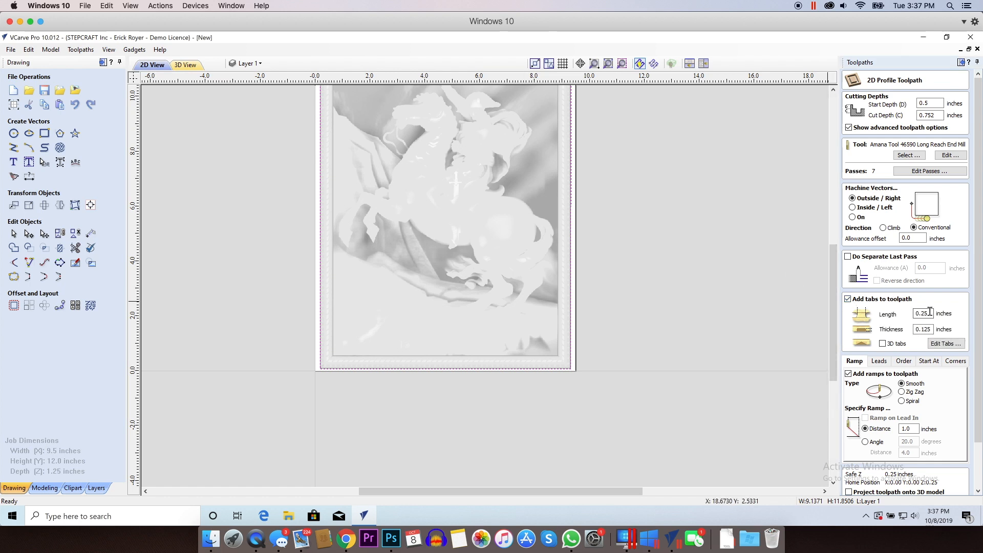
type("3")
type("0.2")
Place four tabs on the border vector, two along its top edge and two along its bottom edge.
left_click(946, 344)
left_click_drag(833, 269, 833, 249)
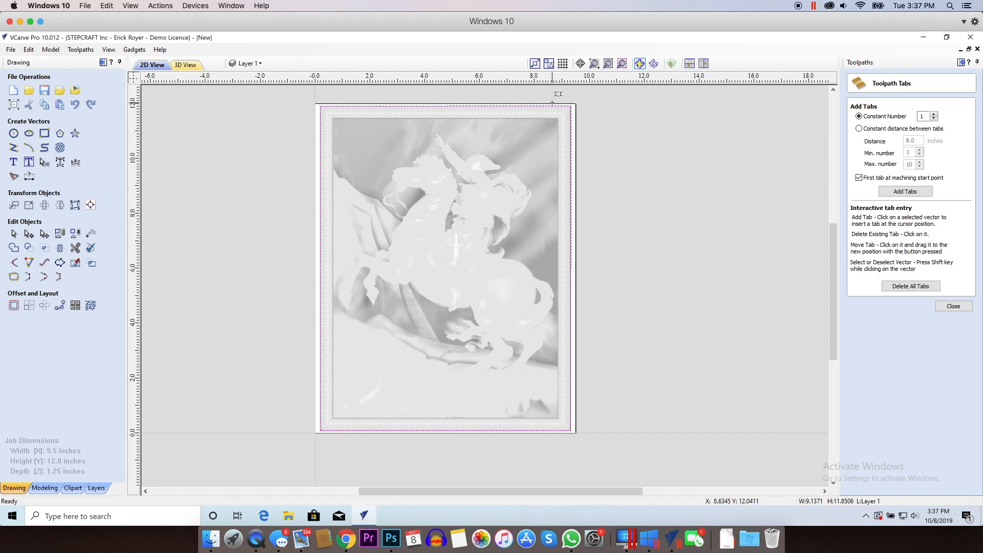
left_click(531, 106)
left_click(361, 107)
left_click(535, 431)
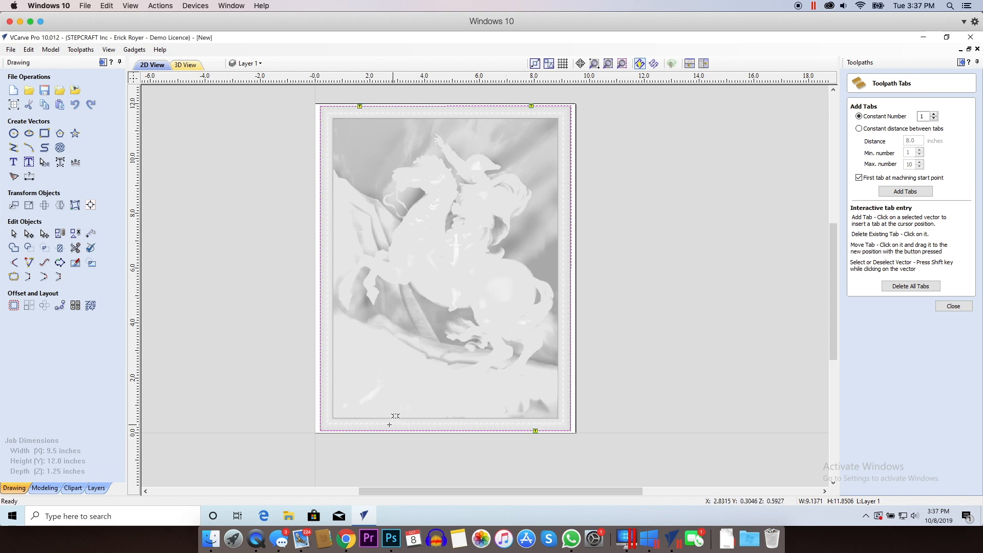
left_click(354, 430)
left_click(954, 306)
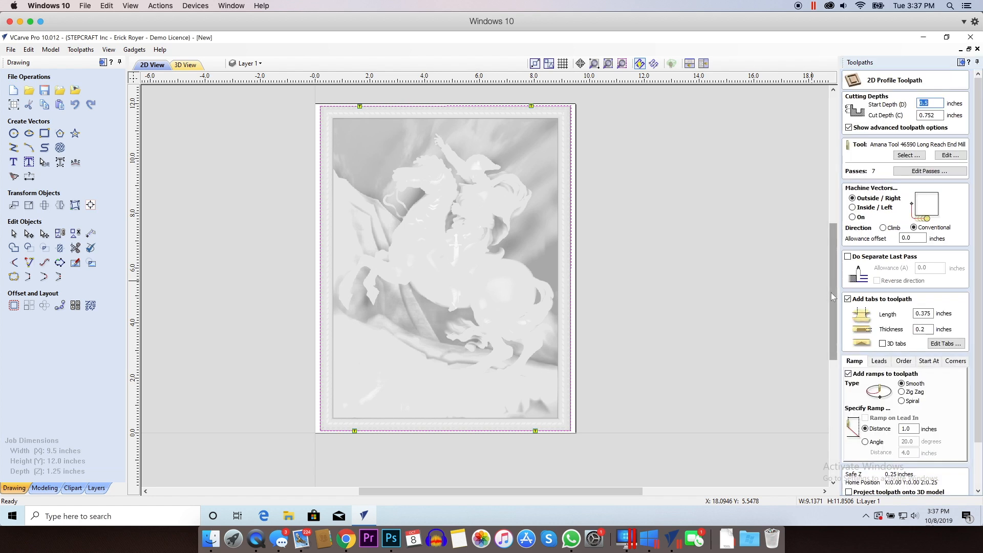
Recalculate the profile toolpath with its tabs, accepting the cut through the material.
left_click_drag(978, 374, 977, 431)
left_click(863, 490)
left_click(464, 333)
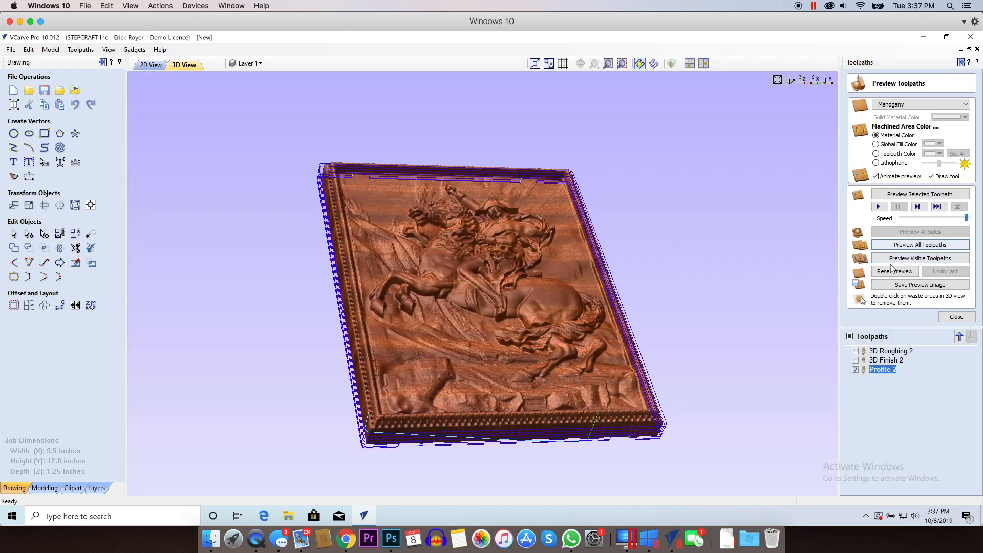
Reset the preview, simulate all toolpaths on a fresh block and inspect the tabs along the carving's lower edge.
left_click(894, 271)
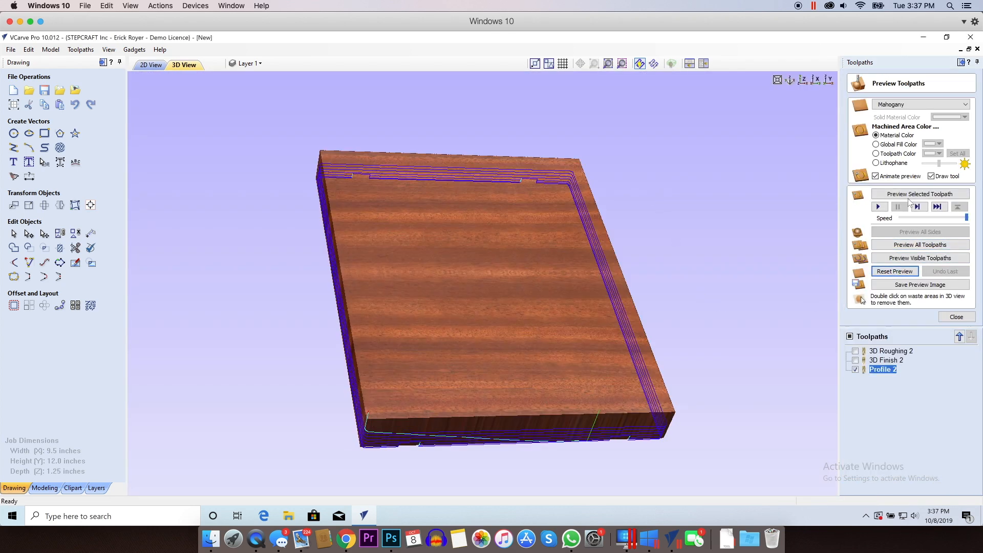
left_click(920, 244)
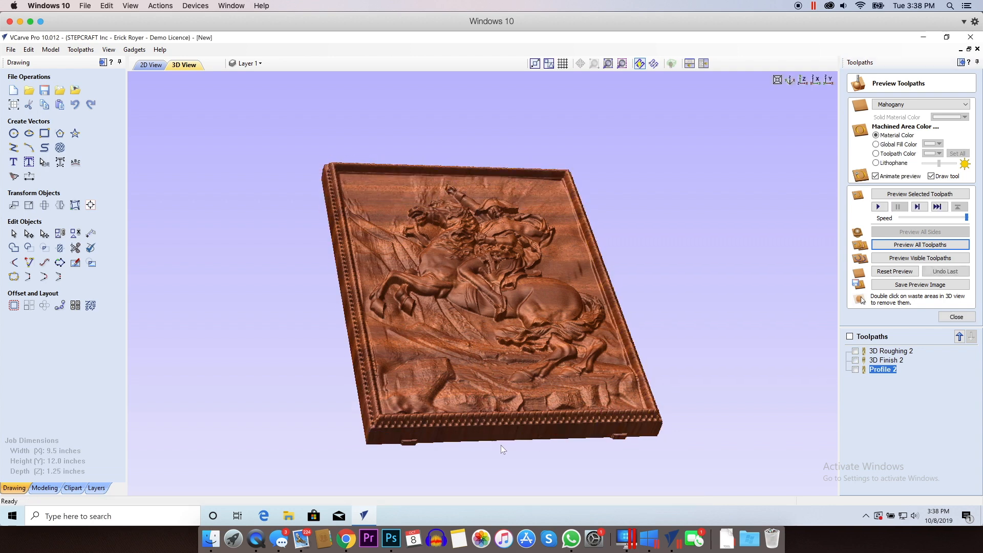
left_click_drag(501, 444, 472, 447)
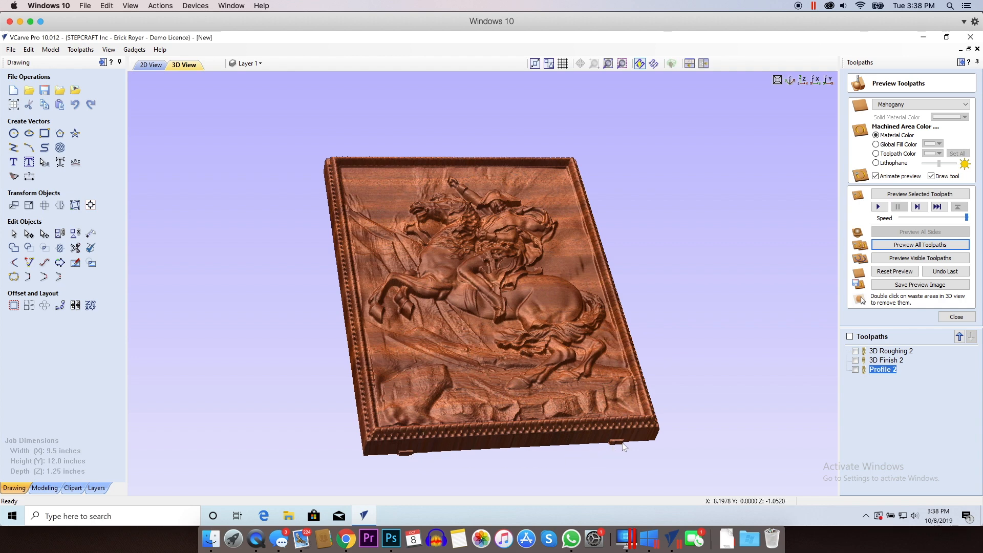
Set the job height to 24 inches in the job setup and accept the cut through the material.
left_click(13, 104)
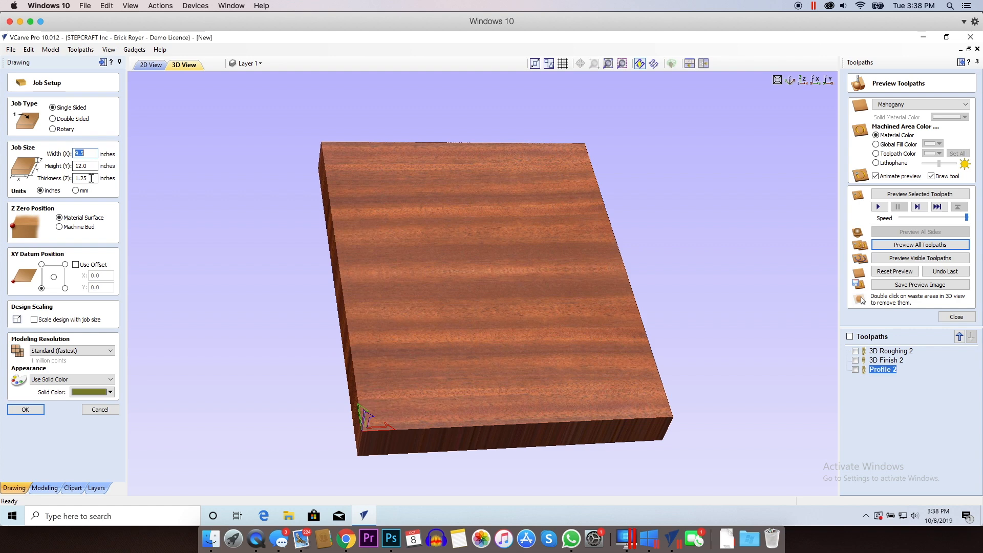
left_click_drag(92, 166, 62, 165)
type("24")
key("BackSpace")
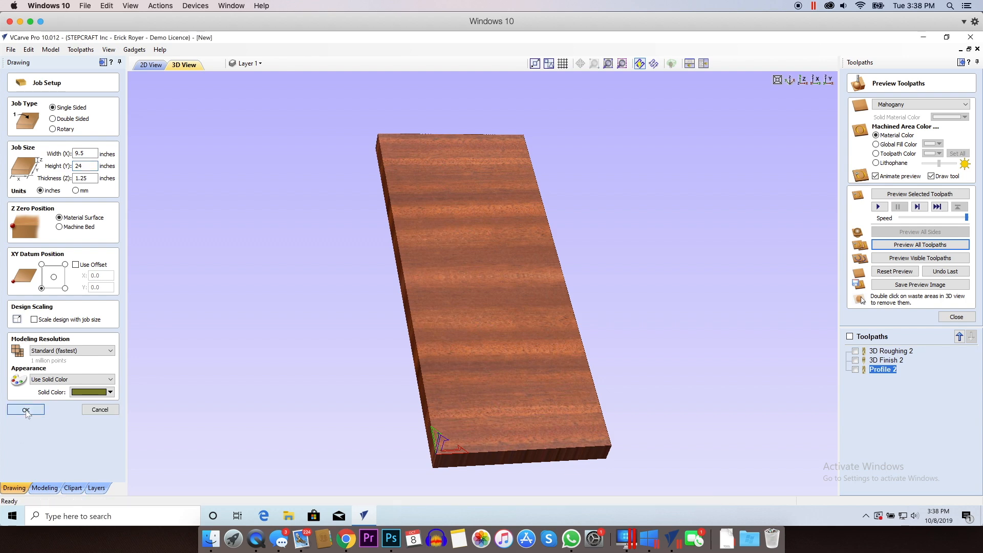
key("Return")
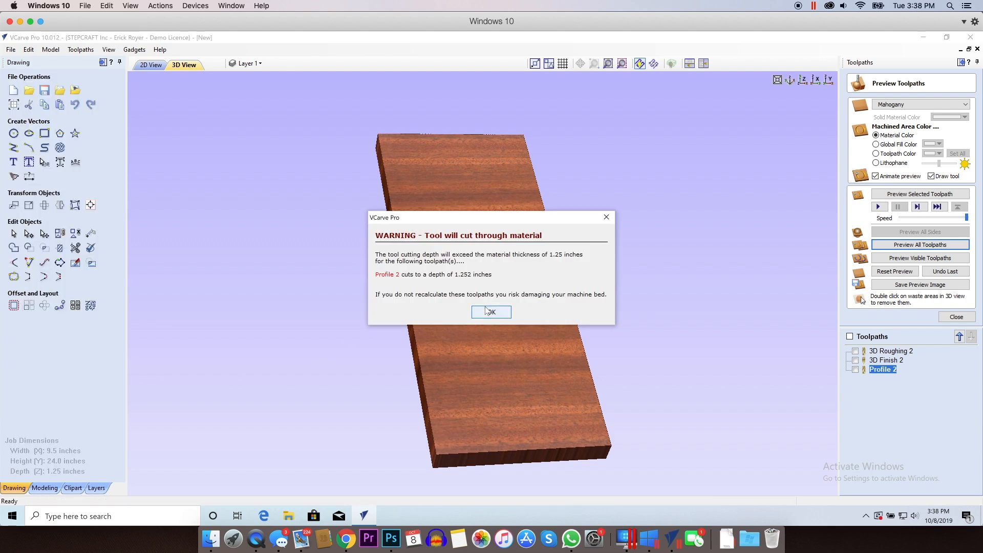
left_click(490, 311)
Set the job height to 14 inches, accept the cut through the material and preview all toolpaths on the block.
left_click(13, 103)
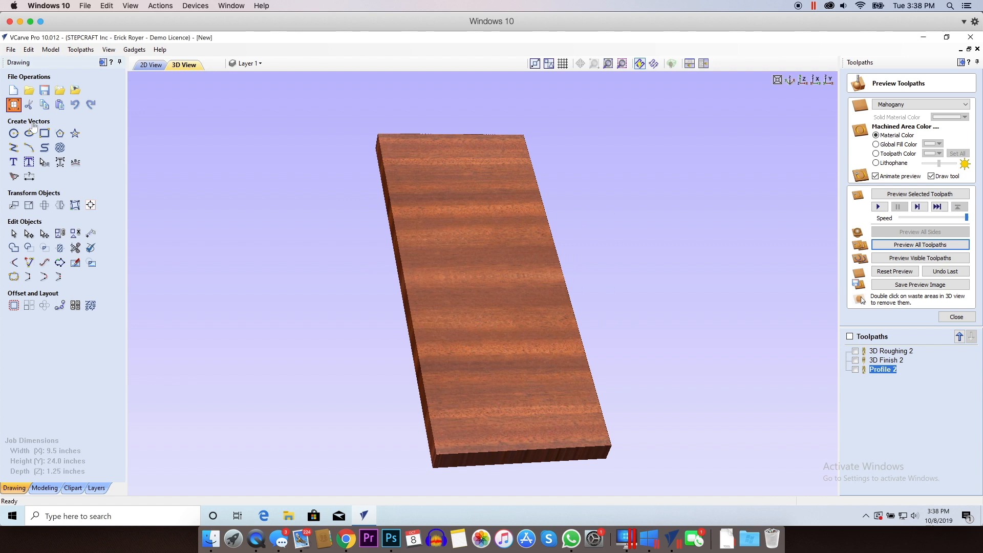
double_click(83, 166)
type("24")
key("BackSpace")
key("BackSpace")
type("14")
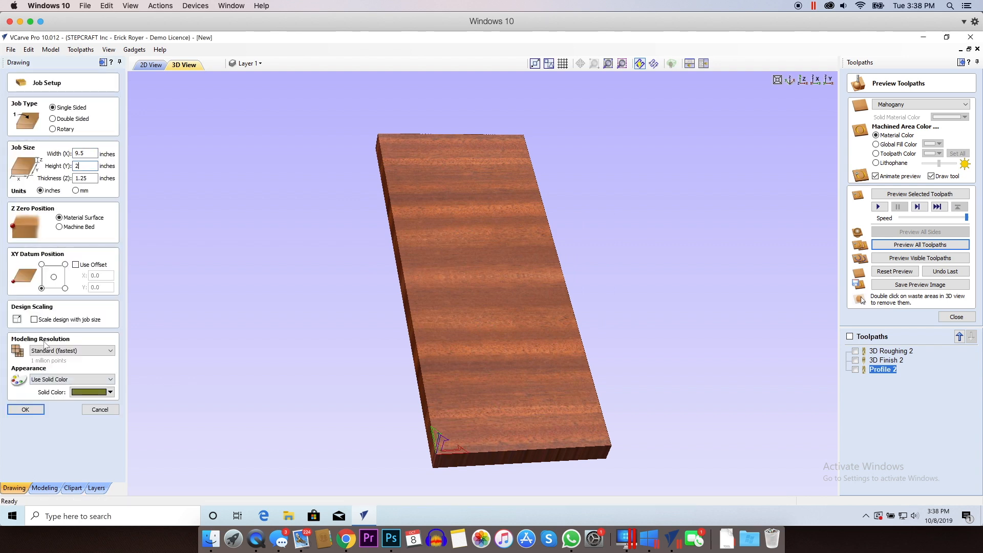
left_click(25, 410)
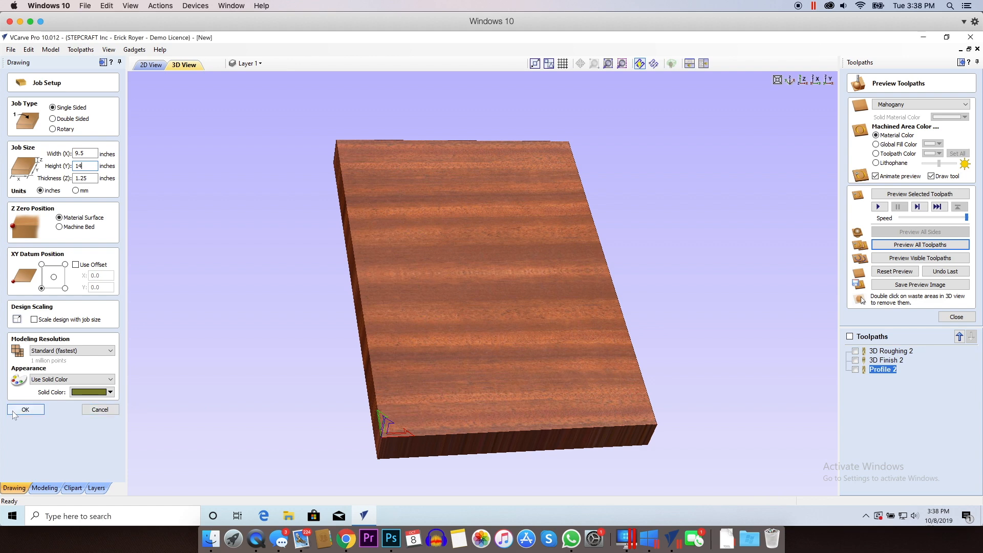
key("Return")
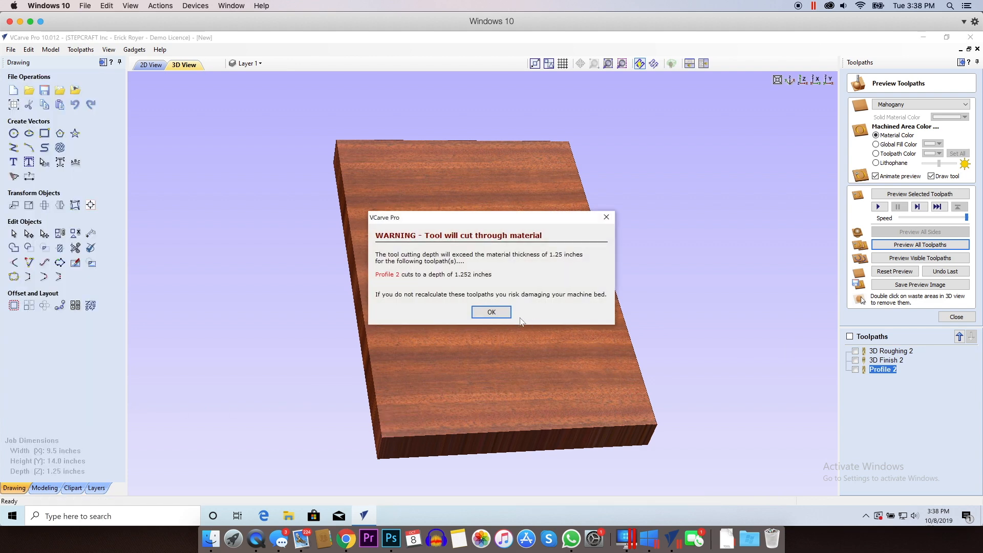
left_click(491, 312)
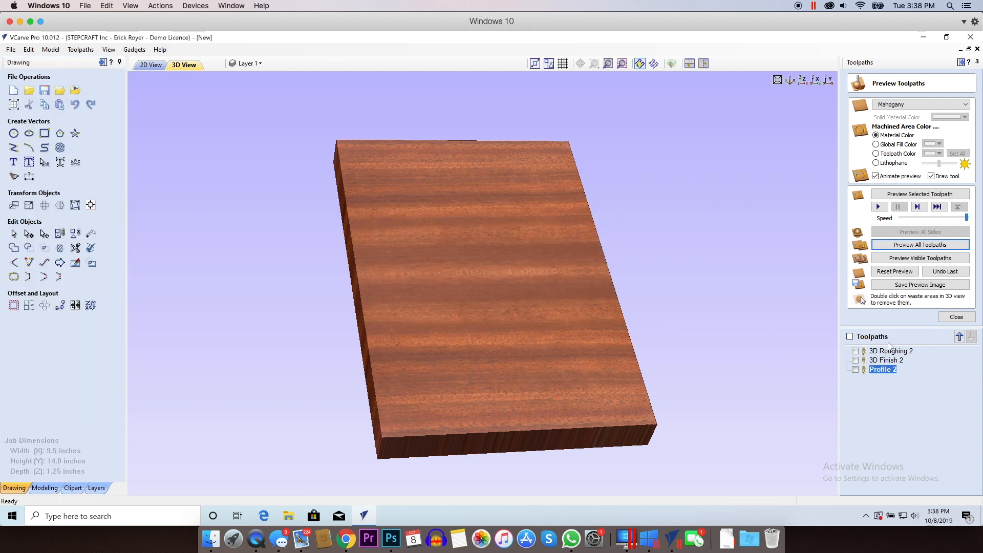
left_click(905, 257)
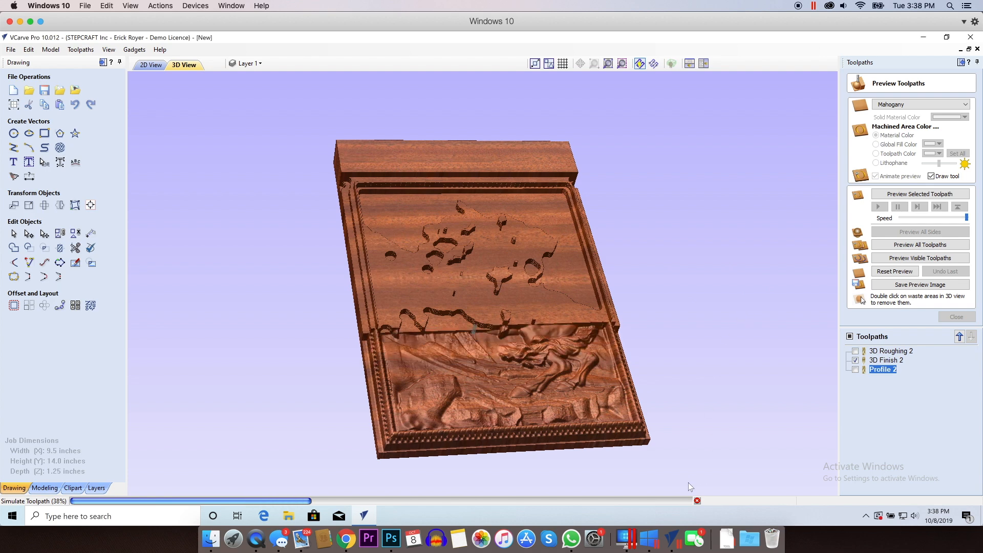
Select the relief together with its border vector in the 2D view and center both in the material.
left_click(152, 66)
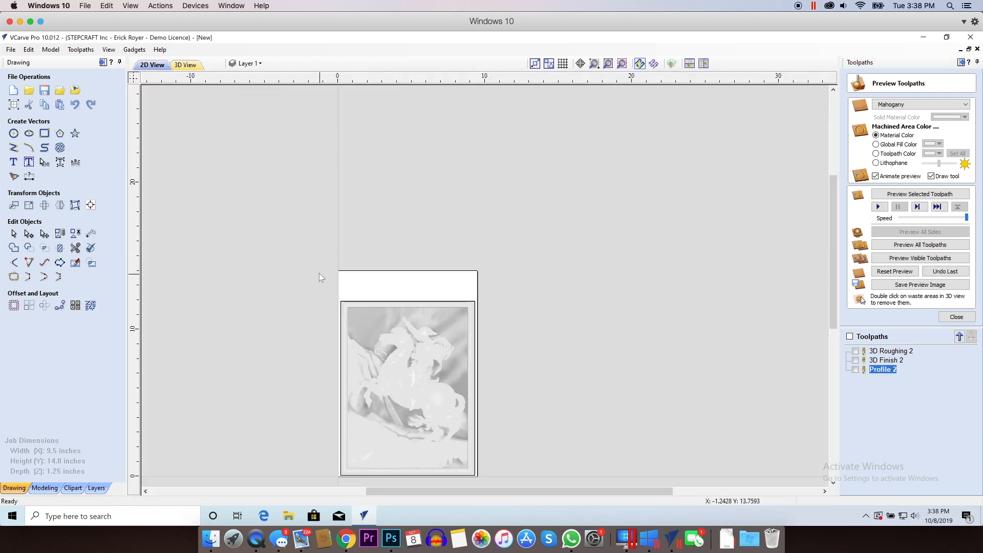
left_click_drag(333, 279, 515, 477)
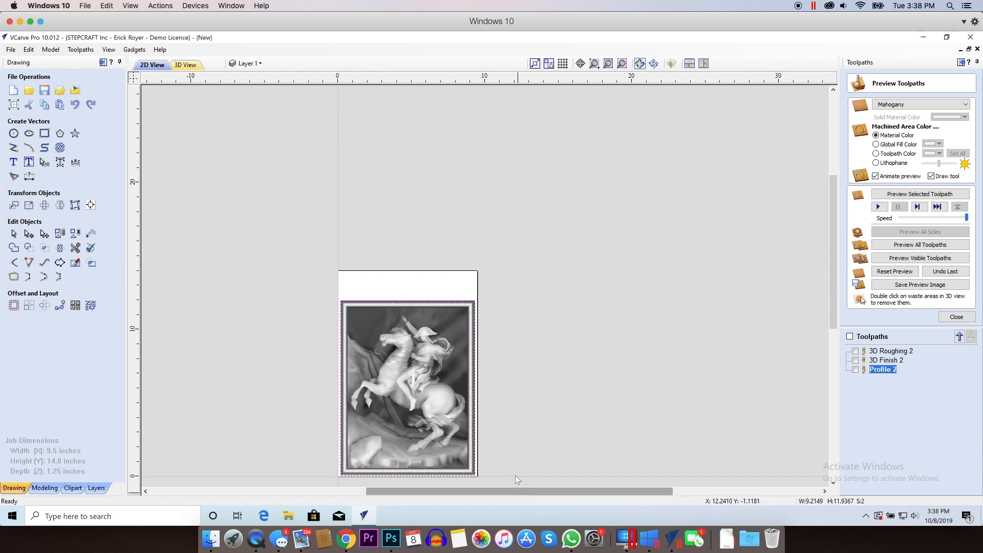
left_click(90, 205)
left_click(65, 123)
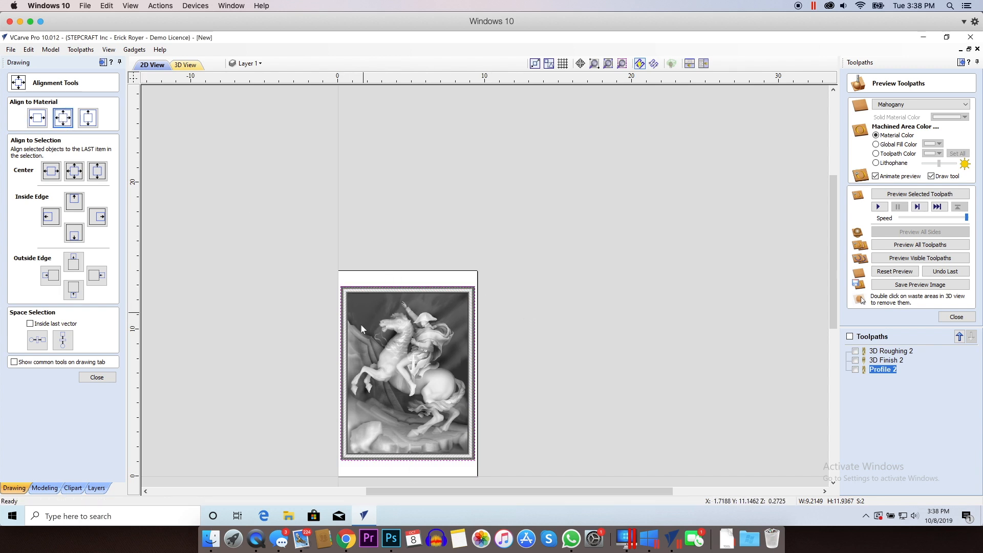
left_click(94, 377)
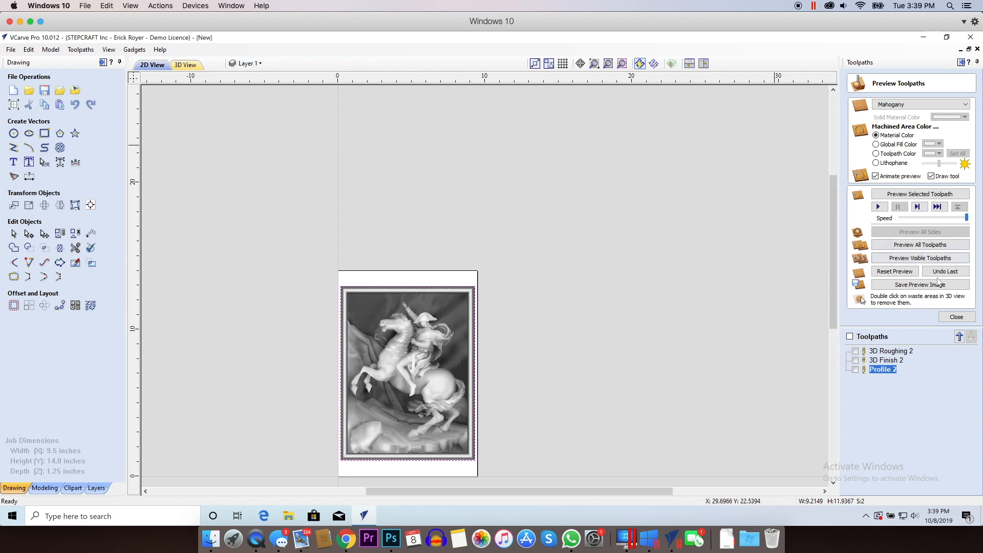
Recalculate all toolpaths for the centered relief, accepting the cut through the material.
left_click(957, 317)
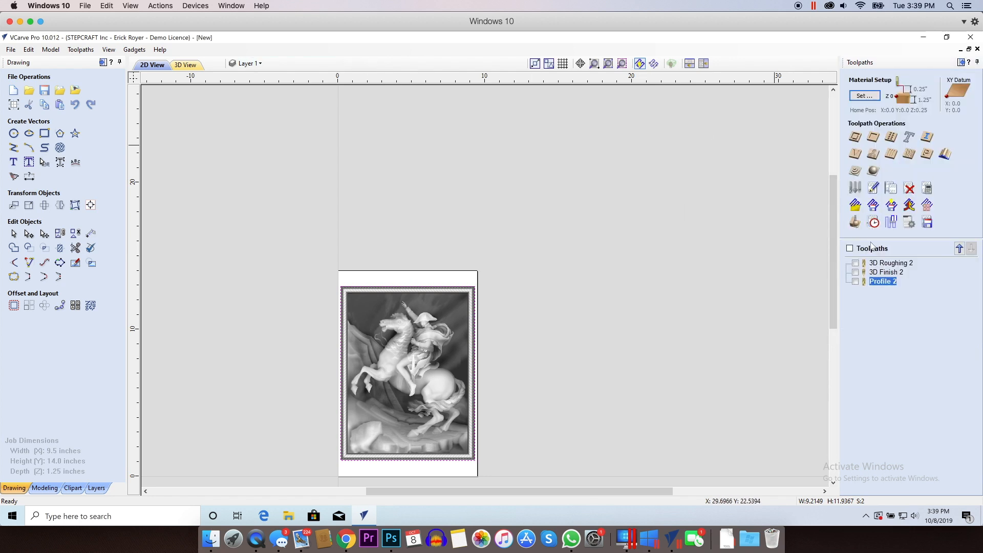
right_click(888, 266)
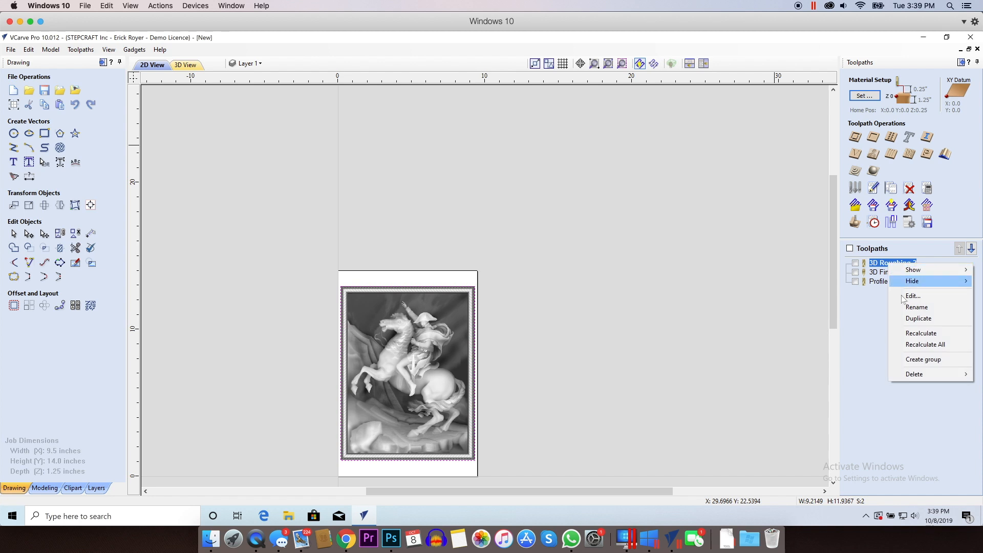
left_click(921, 345)
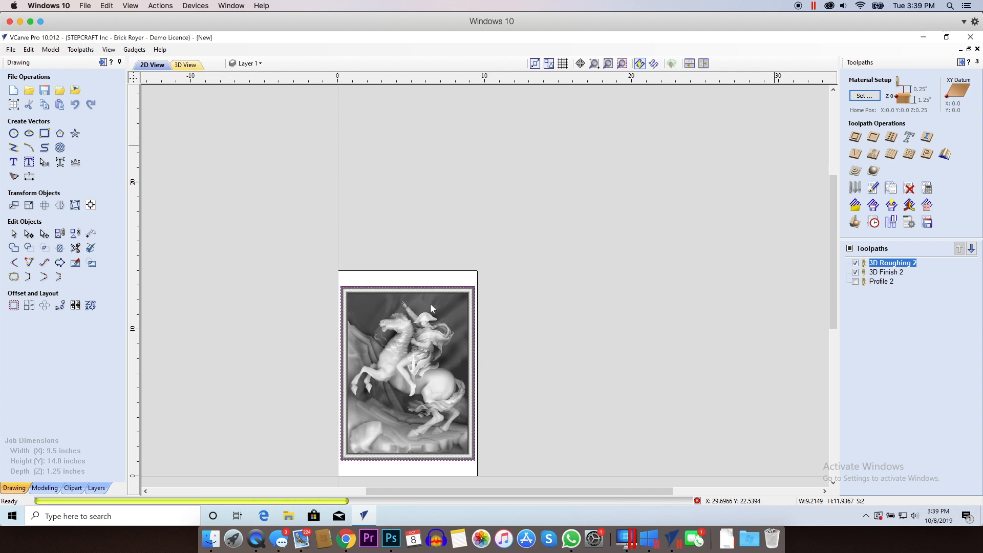
left_click(494, 312)
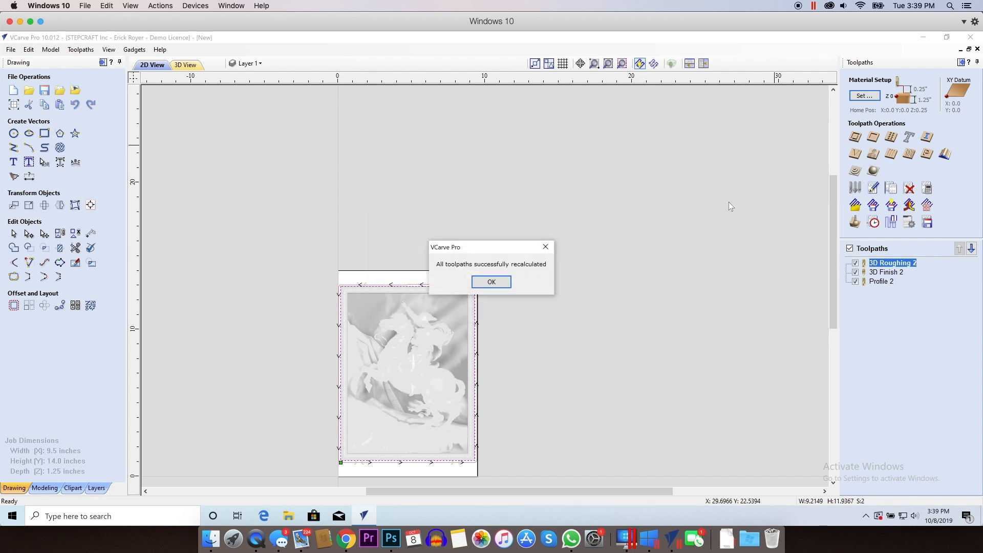
left_click(491, 283)
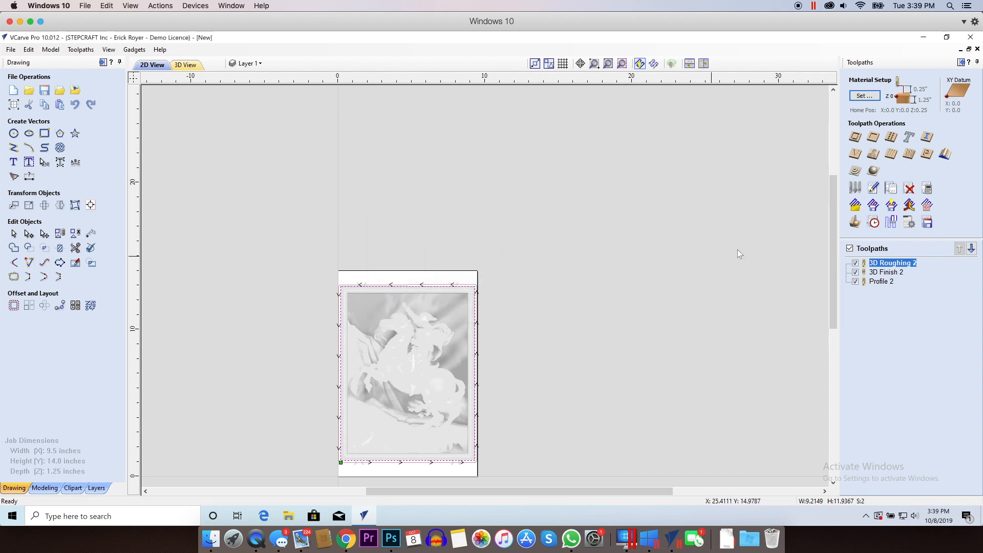
Hide the 3D Finish 2 and Profile 2 toolpaths, reset the 3D preview and simulate 3D Roughing 2 alone.
left_click(854, 223)
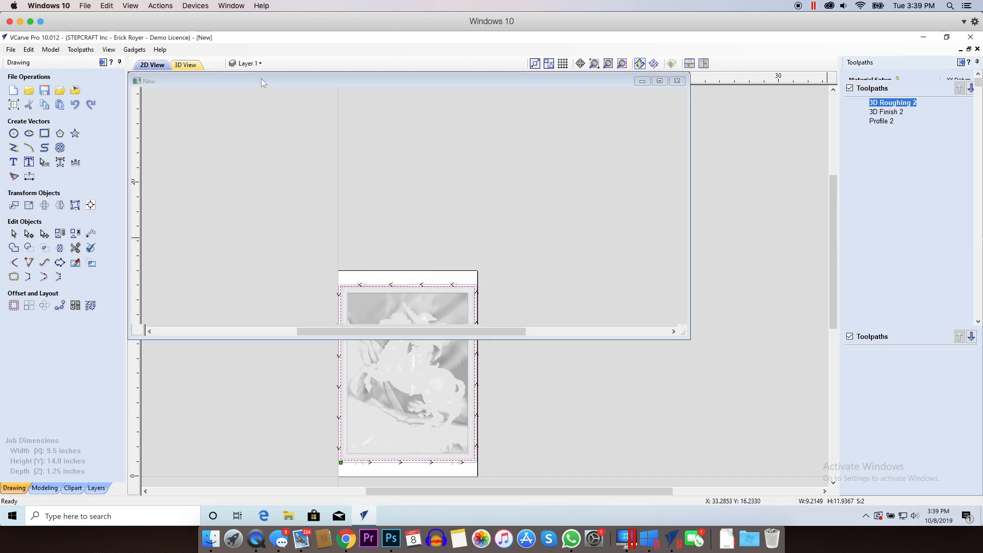
left_click(185, 64)
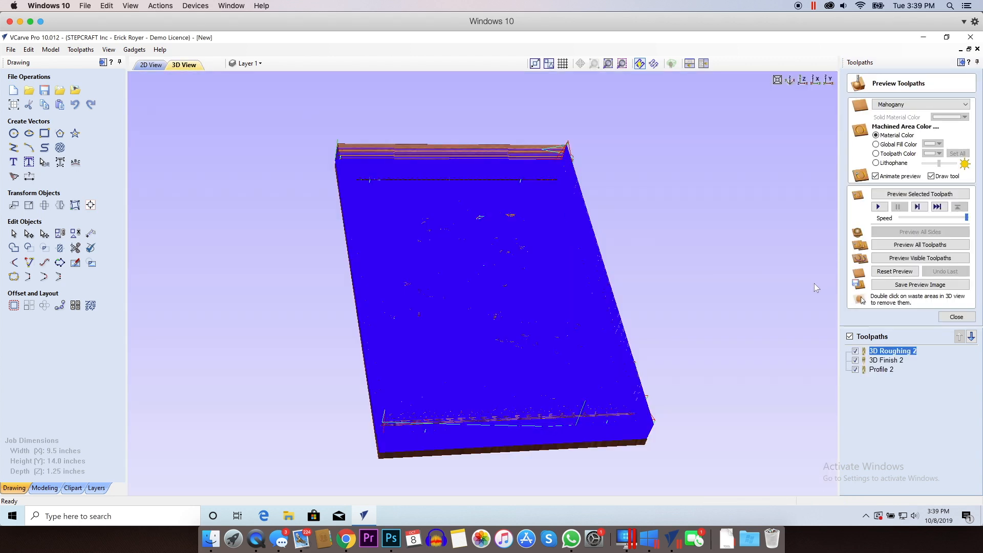
left_click(855, 360)
left_click(855, 369)
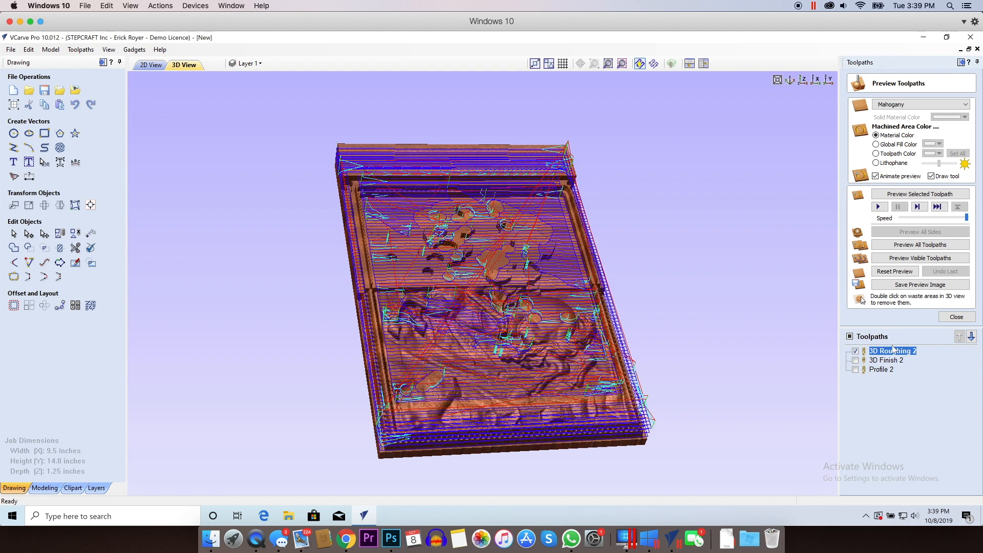
mouse_move(887, 353)
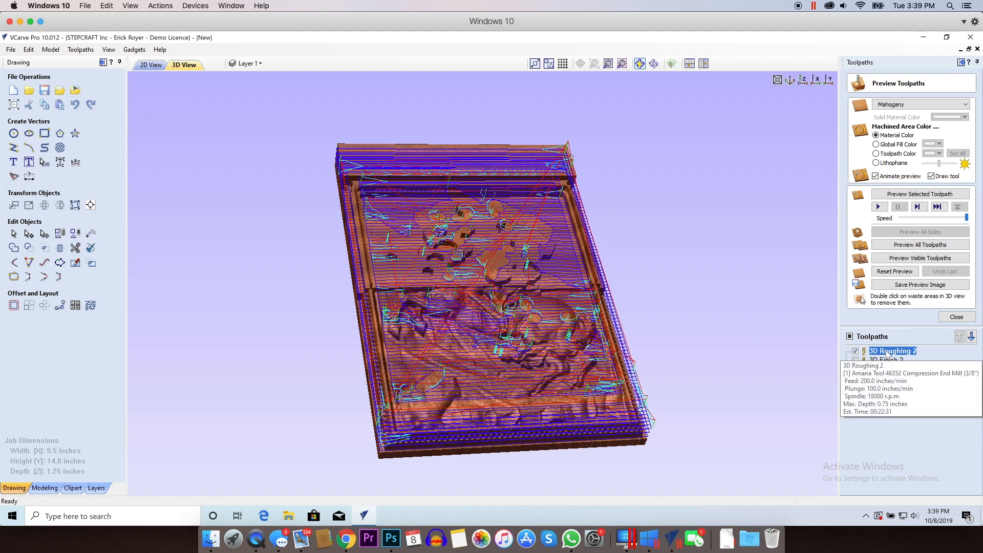
left_click(889, 272)
left_click(919, 193)
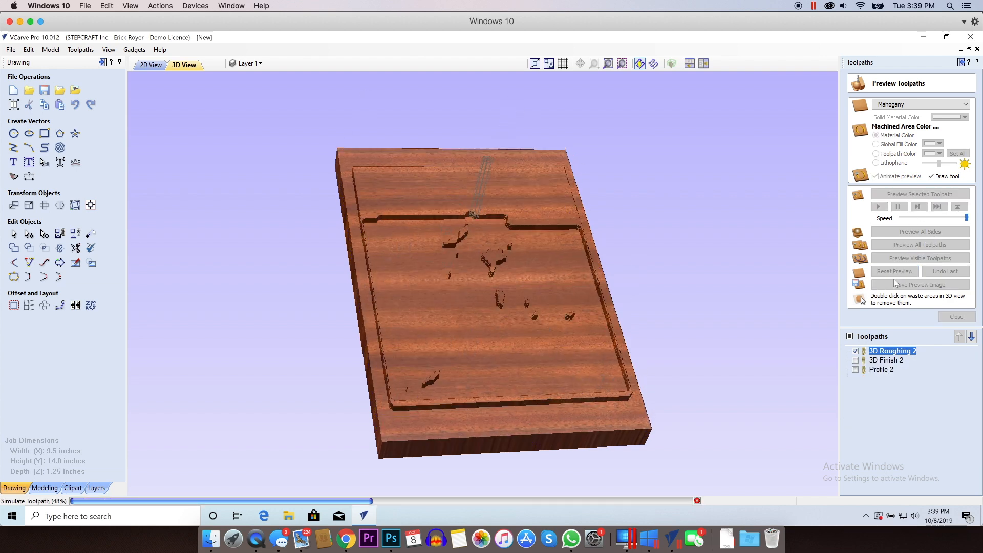
Hide the roughing toolpath and simulate 3D Finish 2 on the roughed block.
left_click(856, 350)
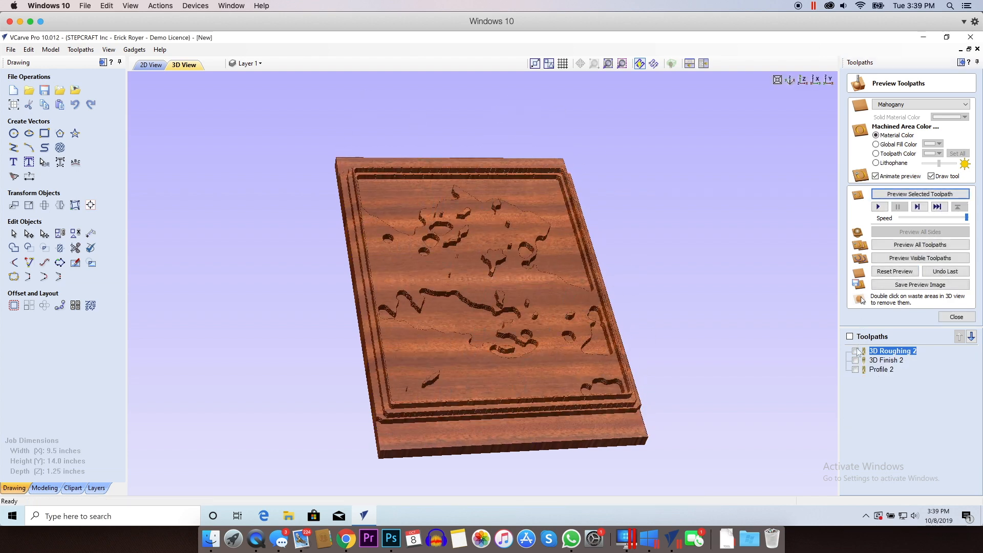
left_click(855, 360)
left_click(872, 361)
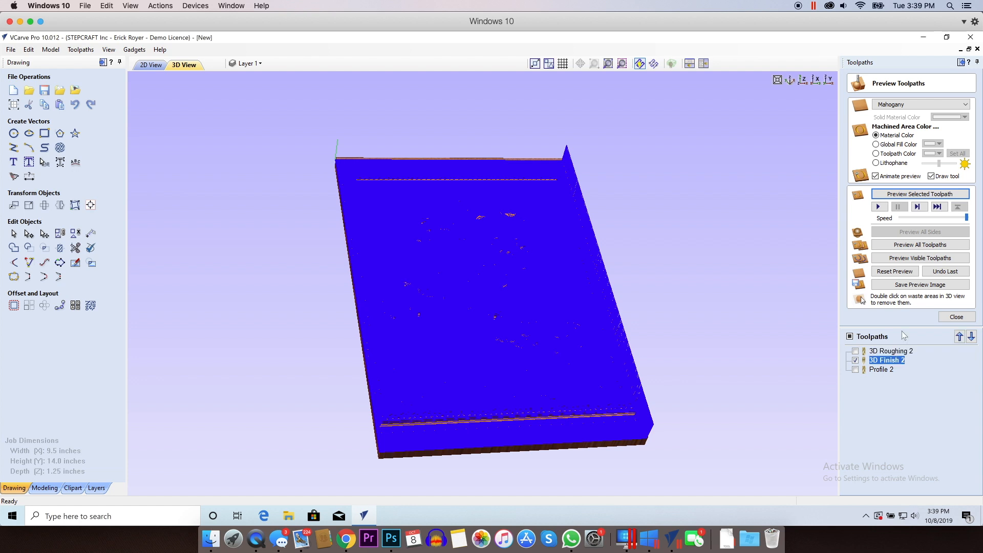
left_click(916, 195)
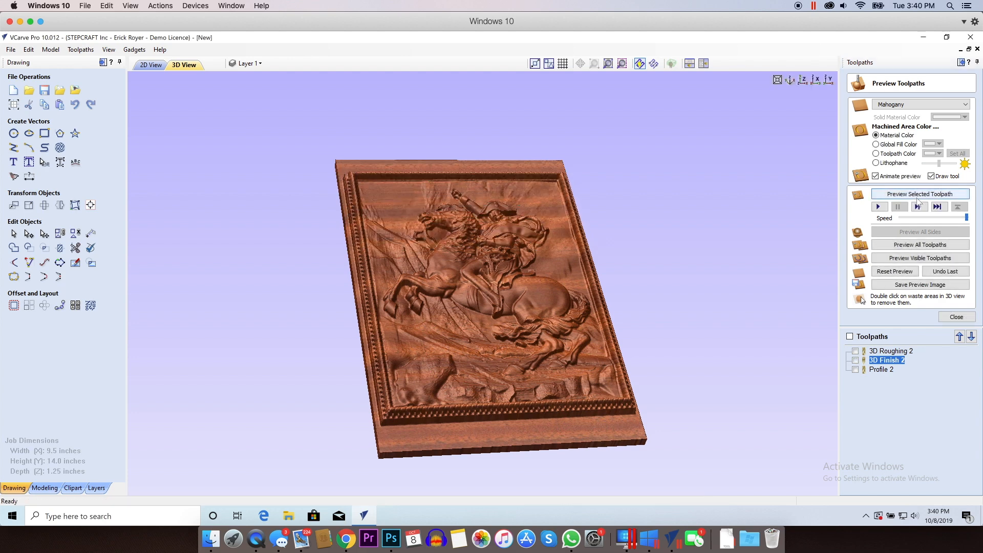
Preview the Profile 2 cutout and inspect its four tabs and the waste strips from the front and back.
left_click(881, 369)
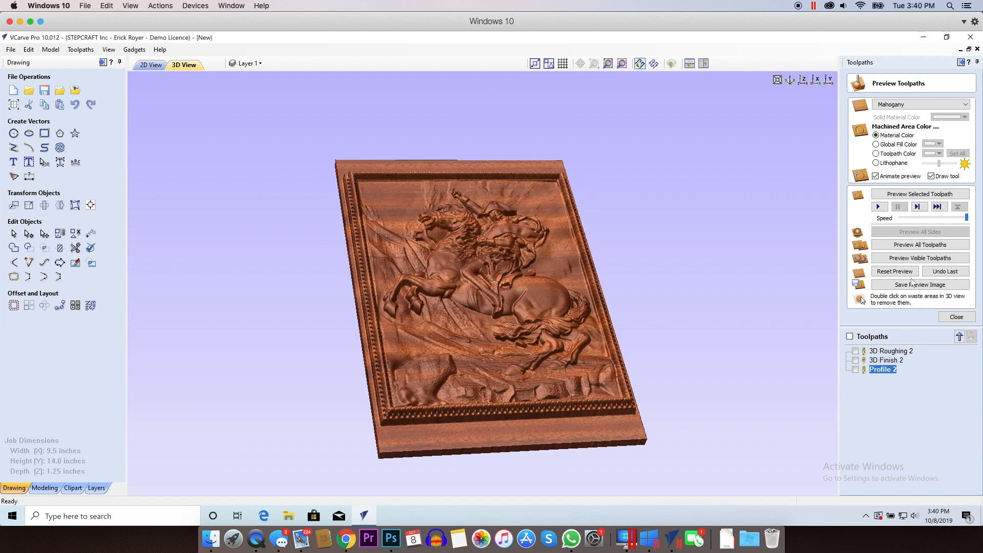
left_click(917, 198)
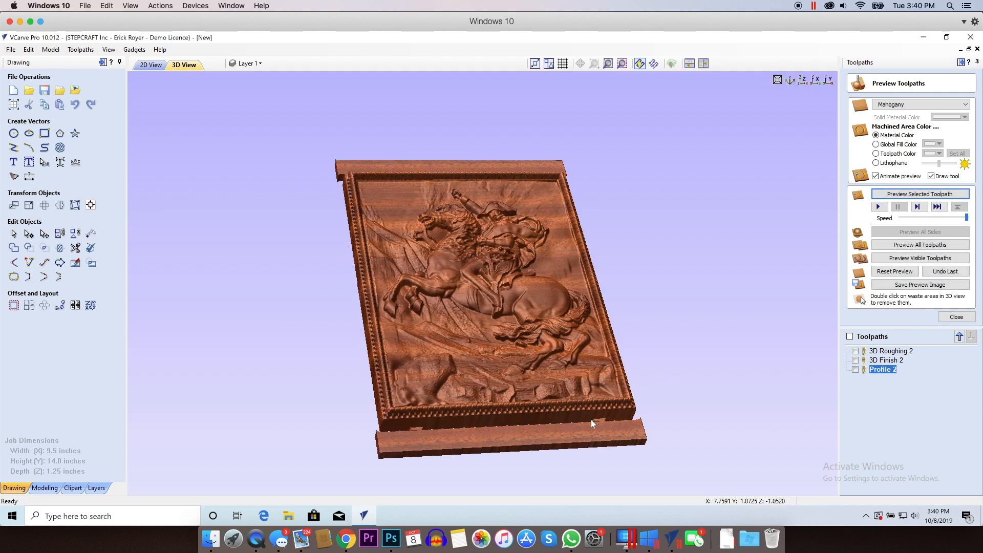
left_click_drag(551, 446, 550, 465)
left_click_drag(372, 250, 822, 148)
left_click_drag(462, 188, 568, 127)
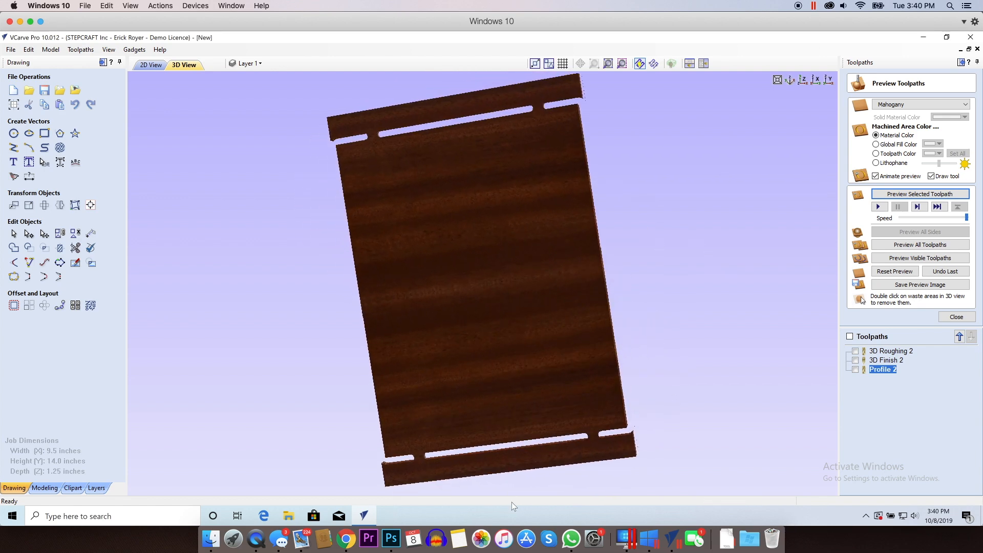
left_click_drag(607, 259, 337, 285)
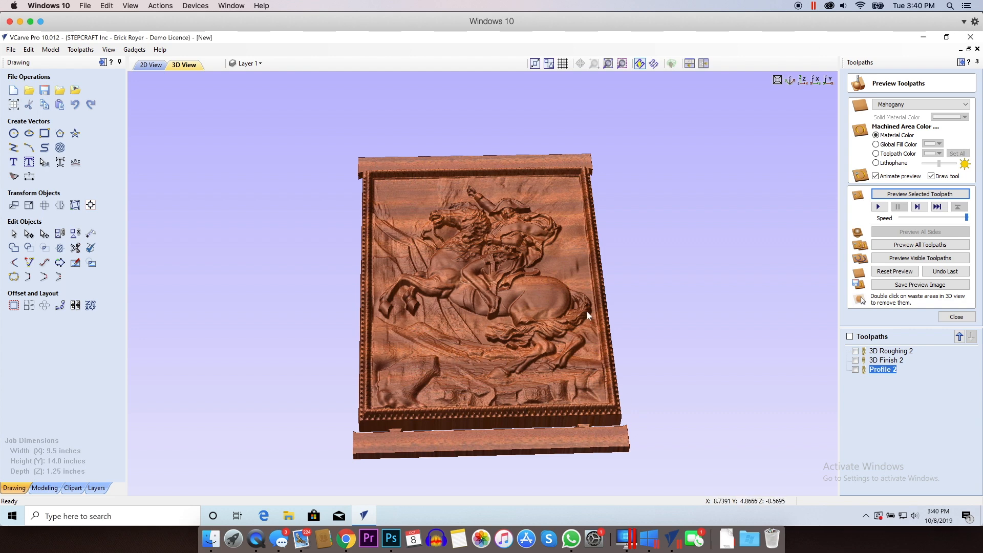
left_click_drag(532, 449, 585, 352)
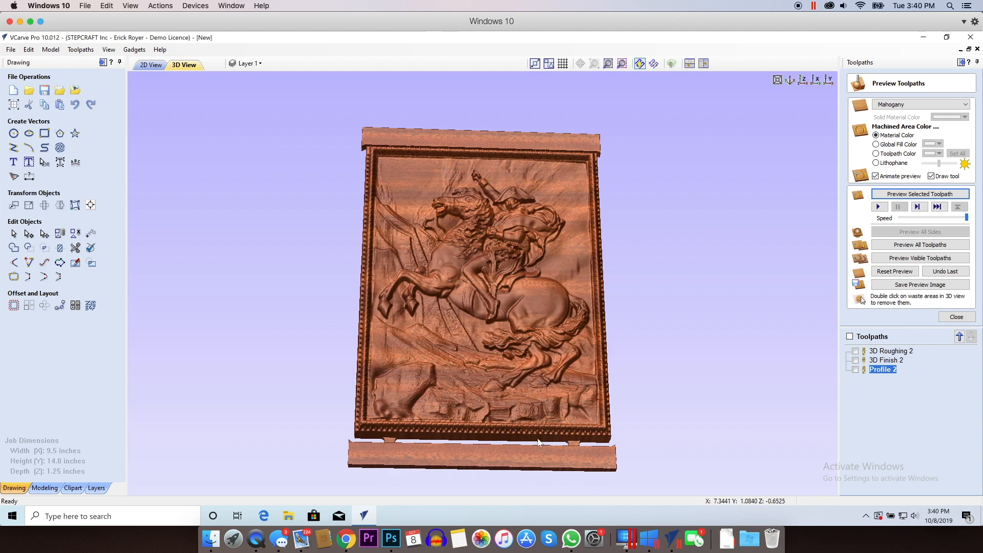
left_click_drag(434, 171, 423, 137)
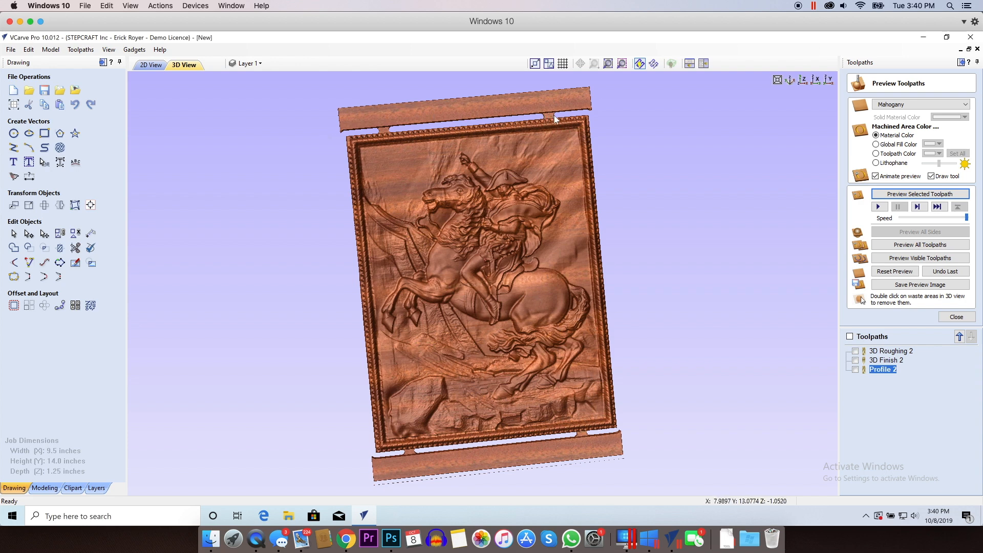
mouse_move(553, 120)
left_mouse_down()
mouse_move(551, 152)
mouse_move(551, 103)
left_mouse_up()
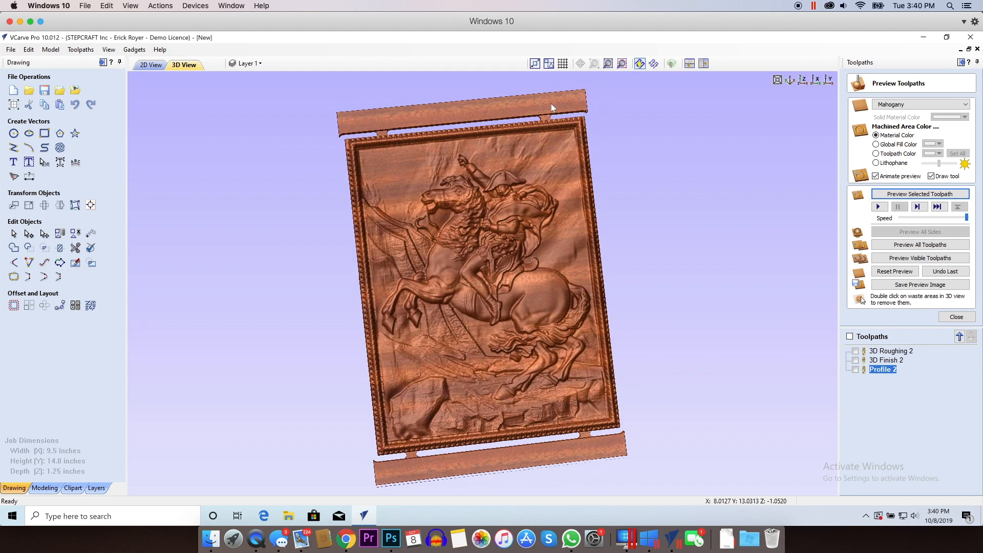
left_click_drag(495, 196, 530, 104)
left_click_drag(475, 216, 408, 264)
left_click_drag(577, 317, 414, 291)
scroll(413, 290, "up", 2)
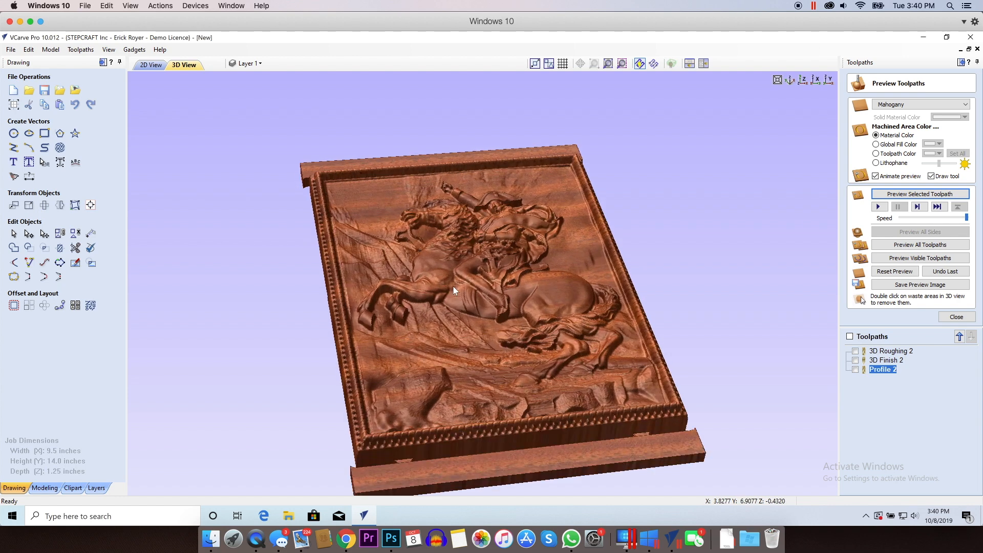